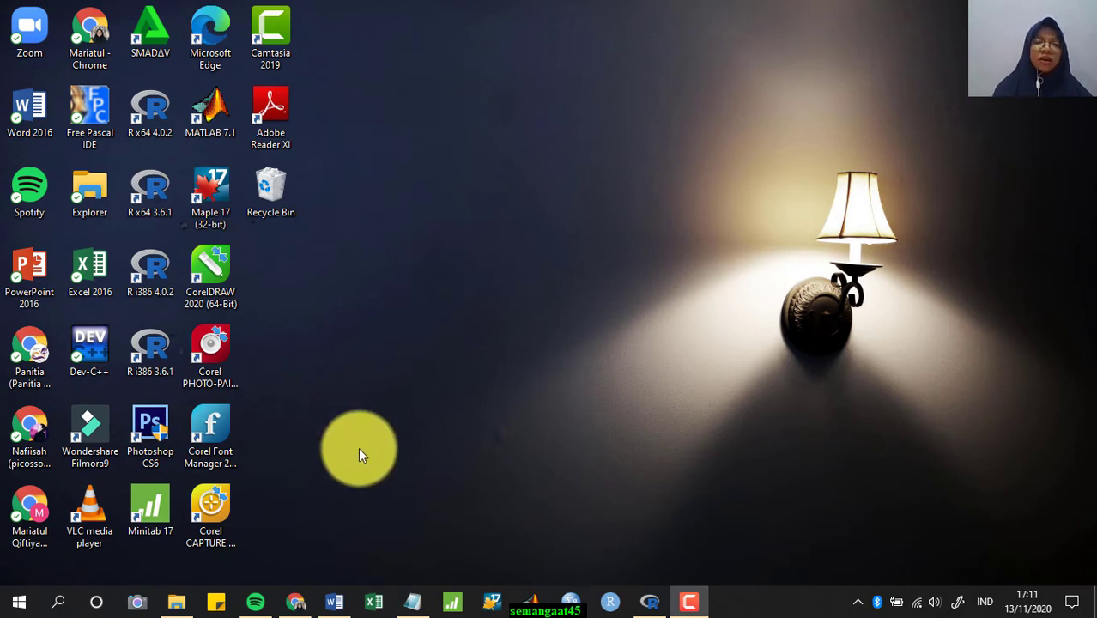
Switch to Word to read the statistics assignment, and to Notepad to examine the data metstat file
mouse_move(336, 601)
left_click(341, 540)
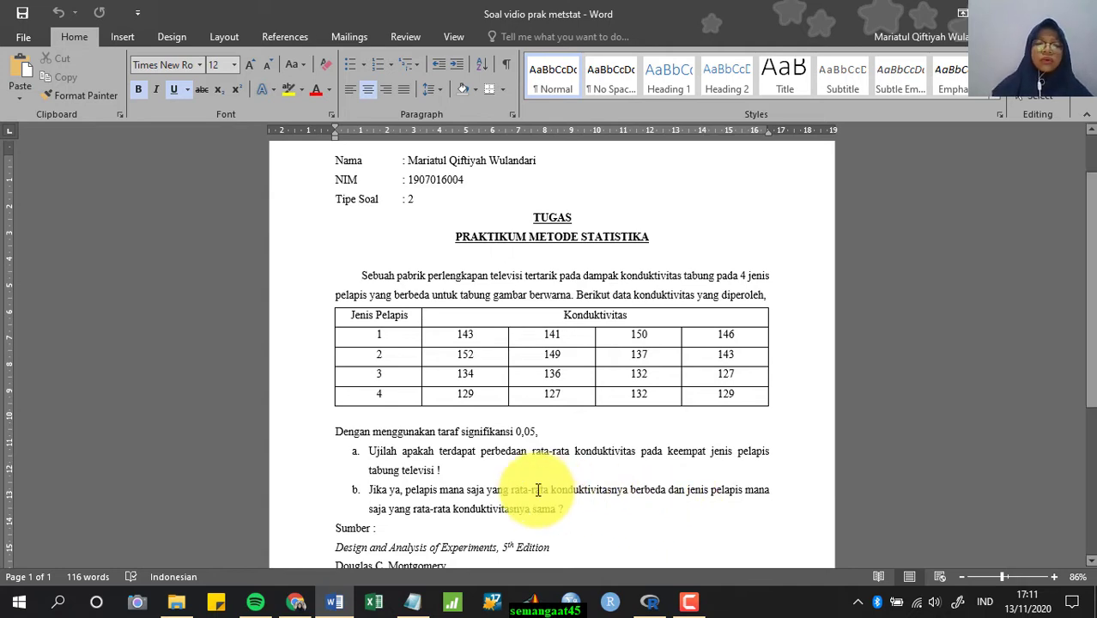
mouse_move(414, 599)
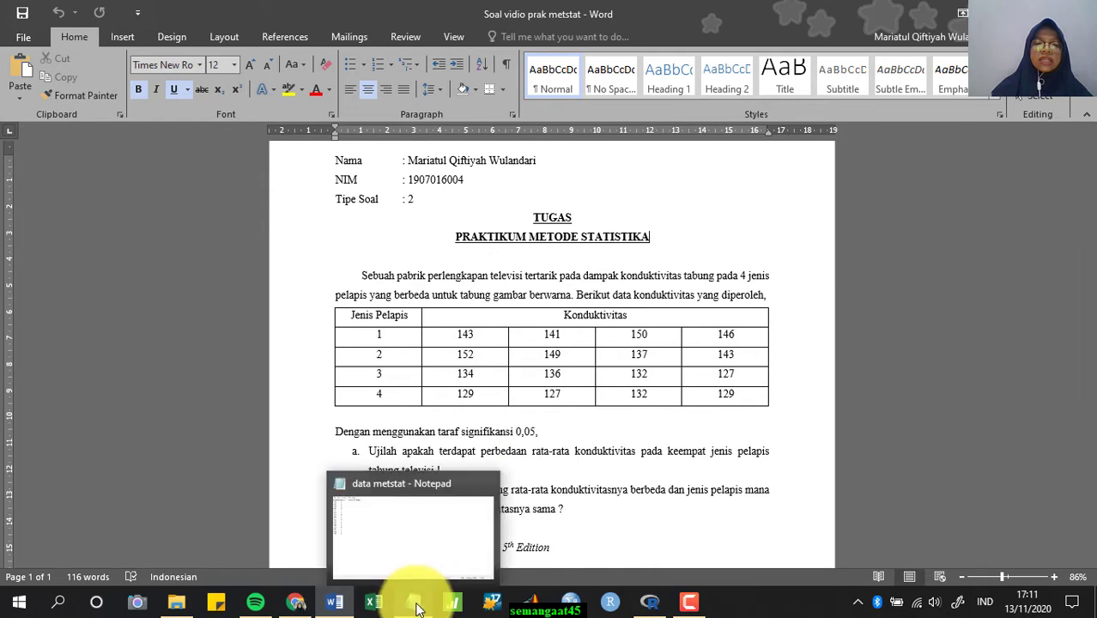
left_click(417, 546)
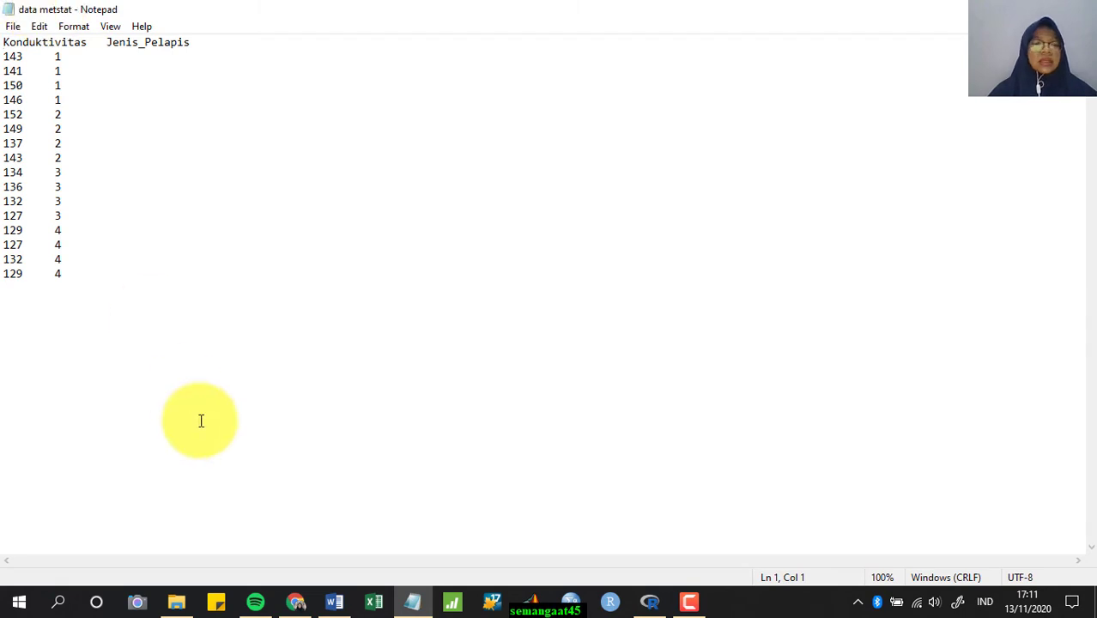
Switch to File Explorer to check the location of the Prak. Metstat folder on drive D
mouse_move(176, 600)
left_click(186, 511)
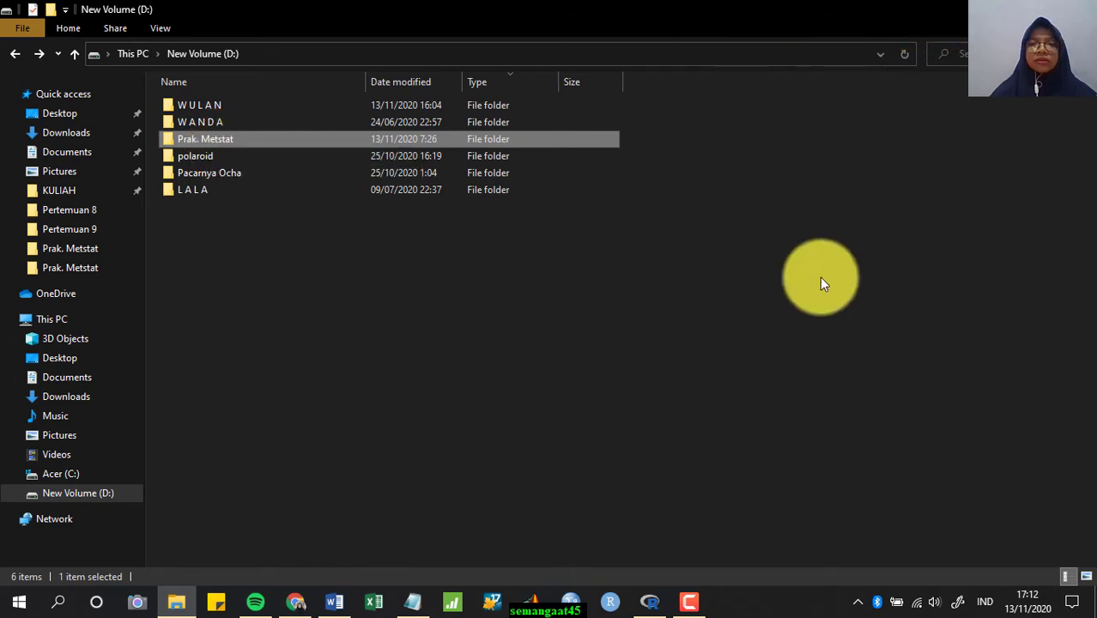
Switch to RGui and set the working directory with setwd("D://Prak. Metstat")
mouse_move(650, 601)
left_click(650, 531)
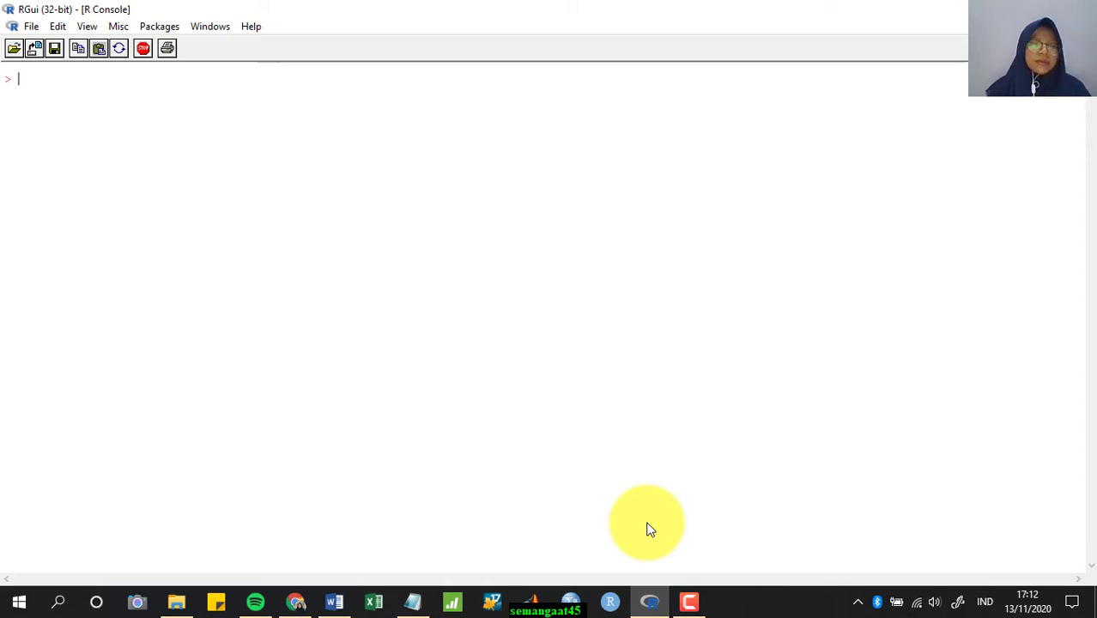
type("setwd")
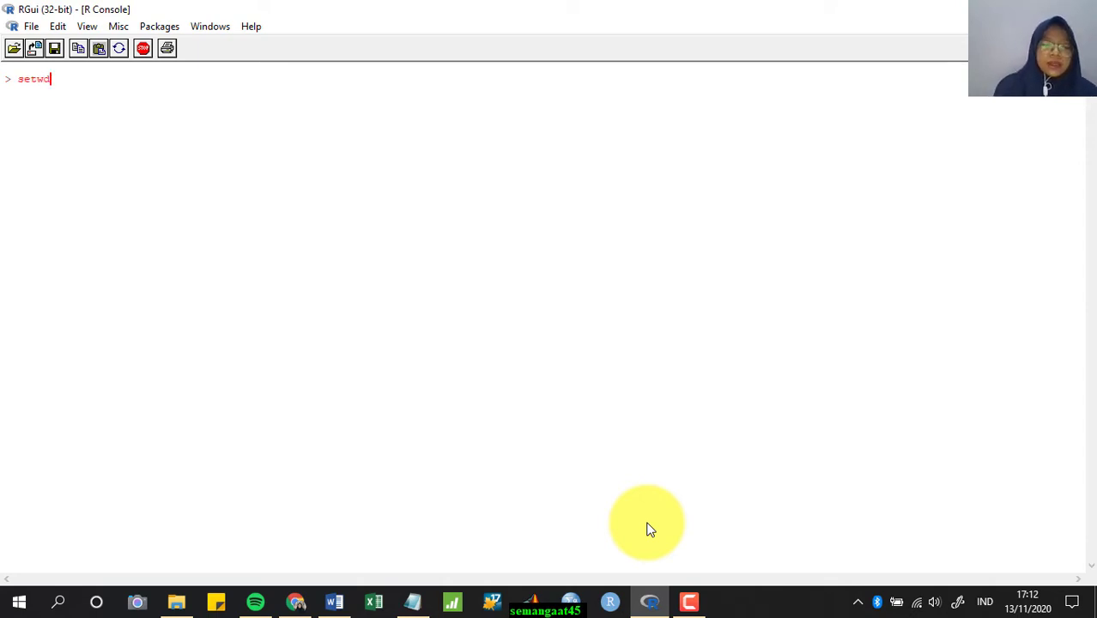
type("(\"")
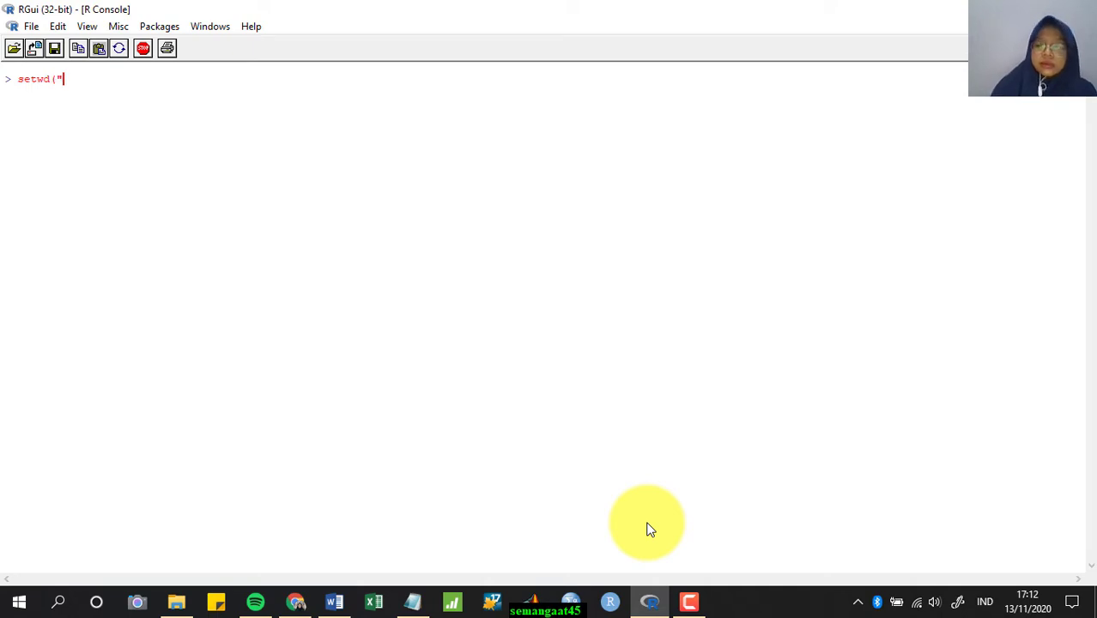
type("D://")
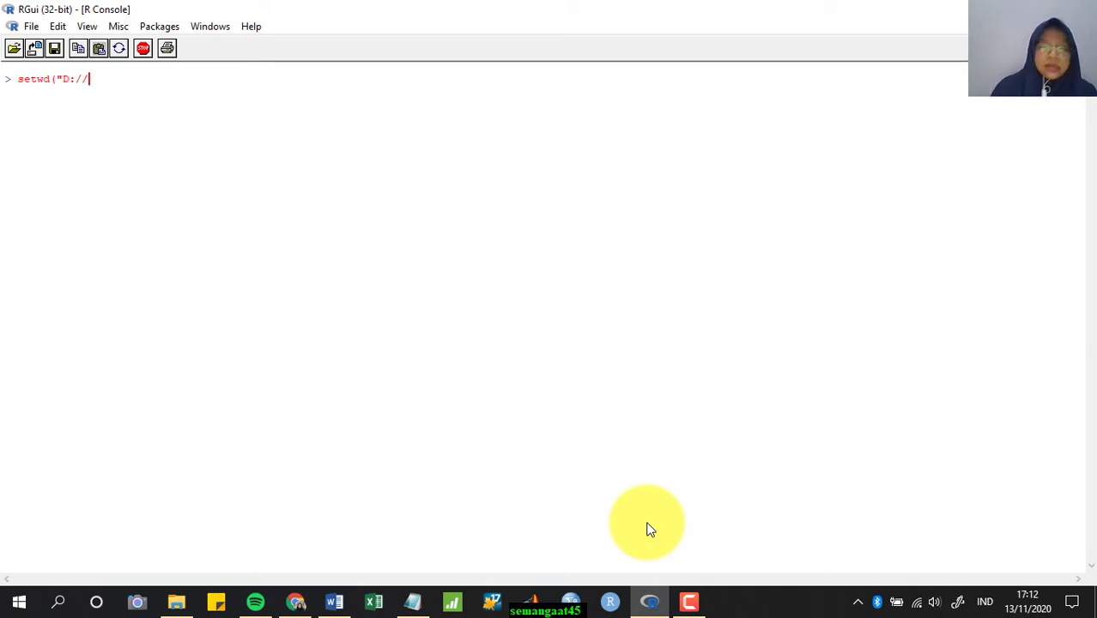
type("Pra")
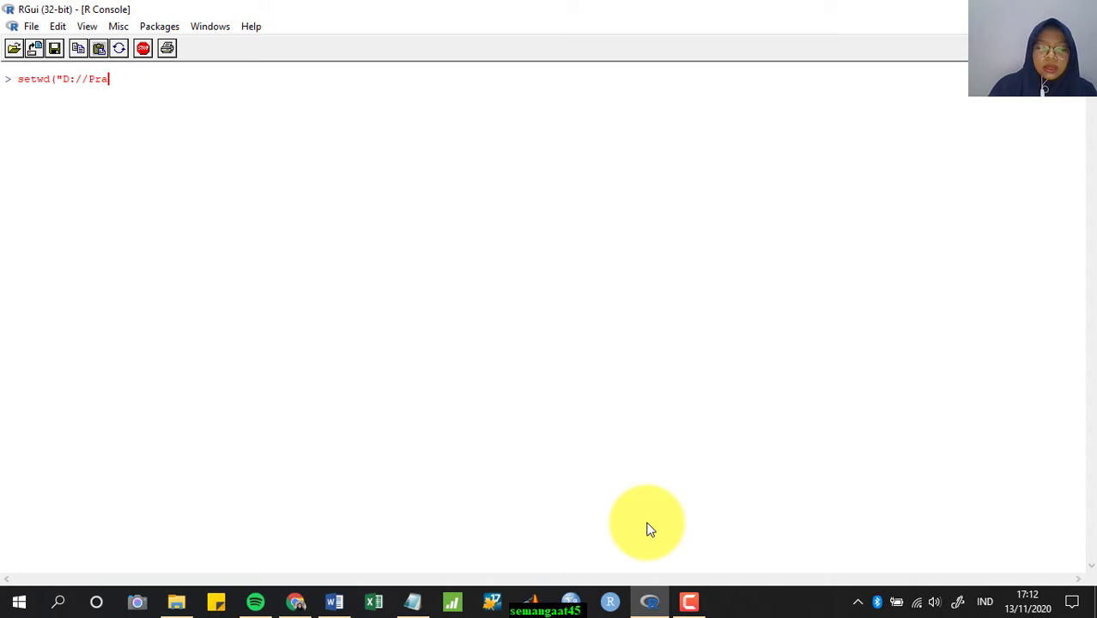
type("k. M")
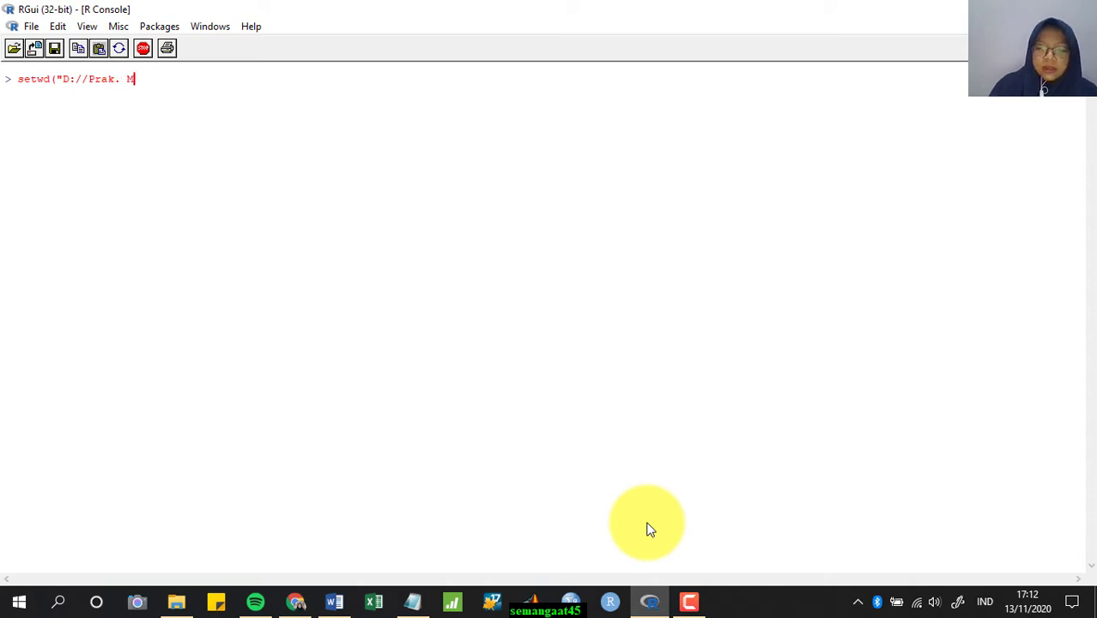
type("etstat")
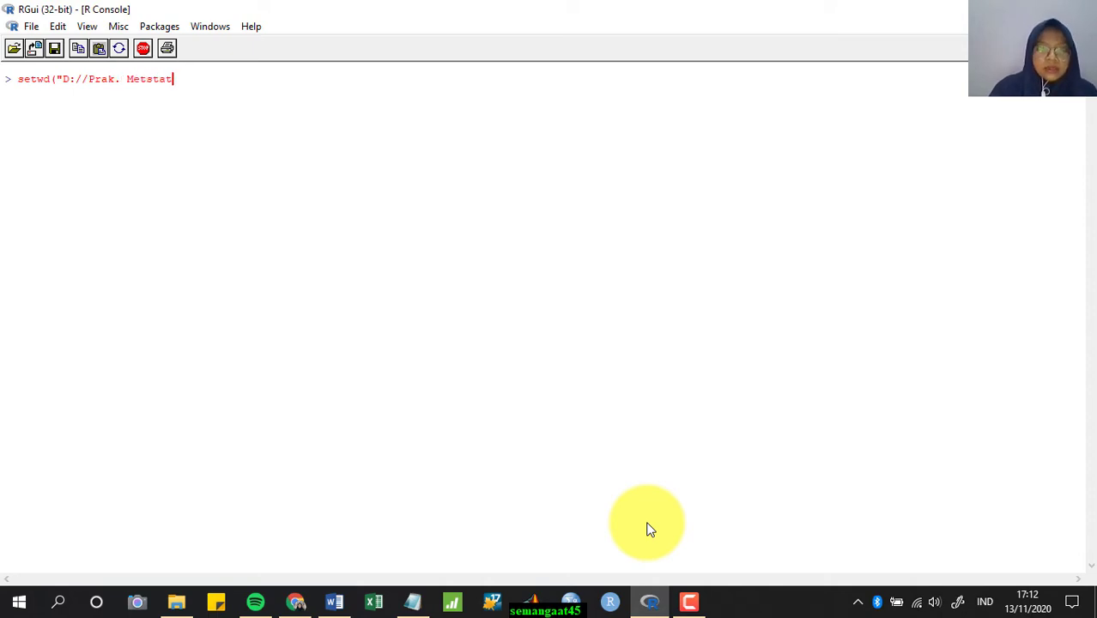
type("\")")
key("Return")
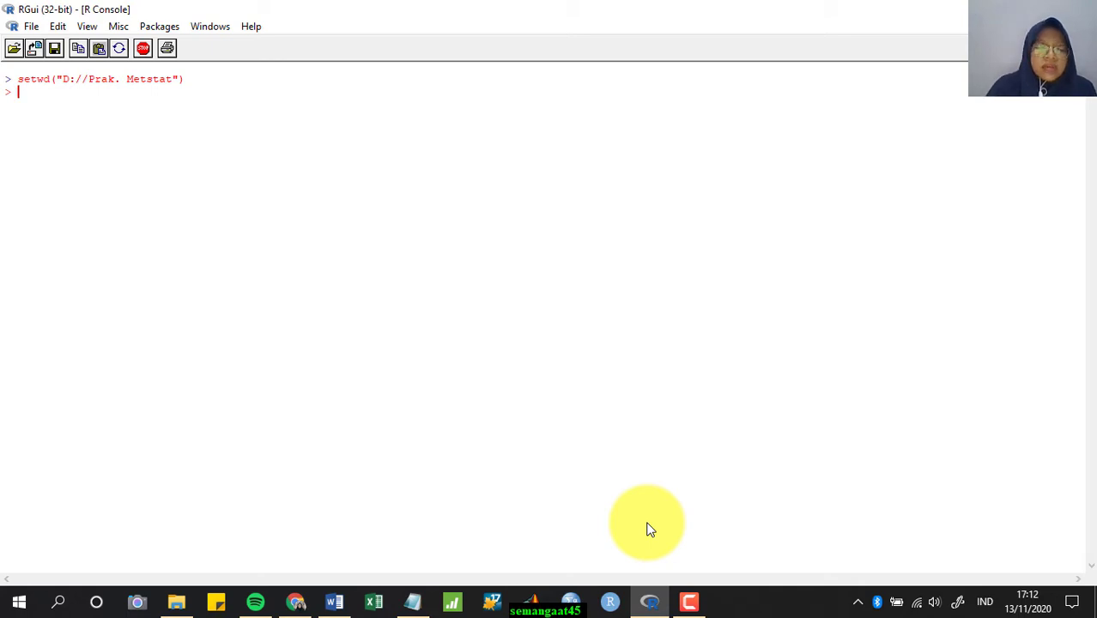
Read "data metstat.txt" into dataanava using read.table with header=TRUE, and print dataanava in the console
type("dataanava")
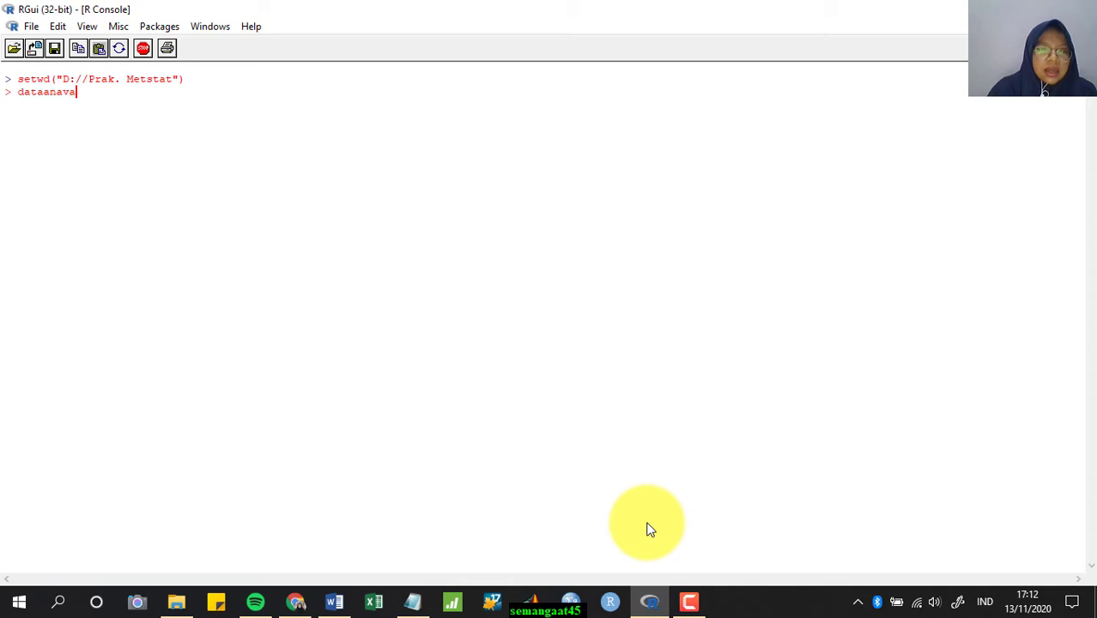
type("=rea")
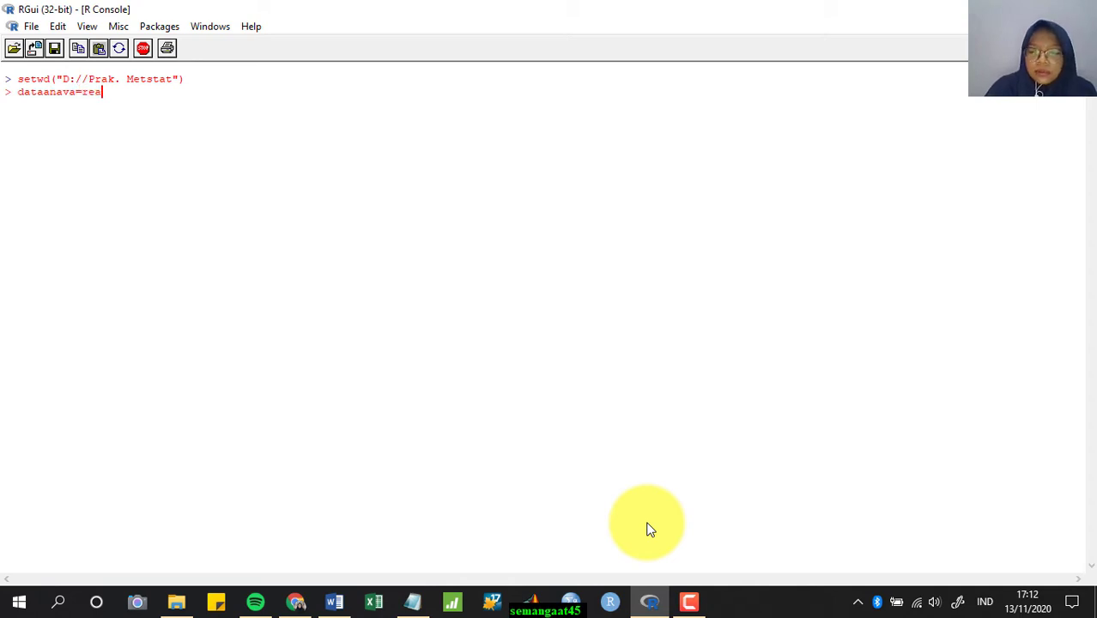
type("d.tabe")
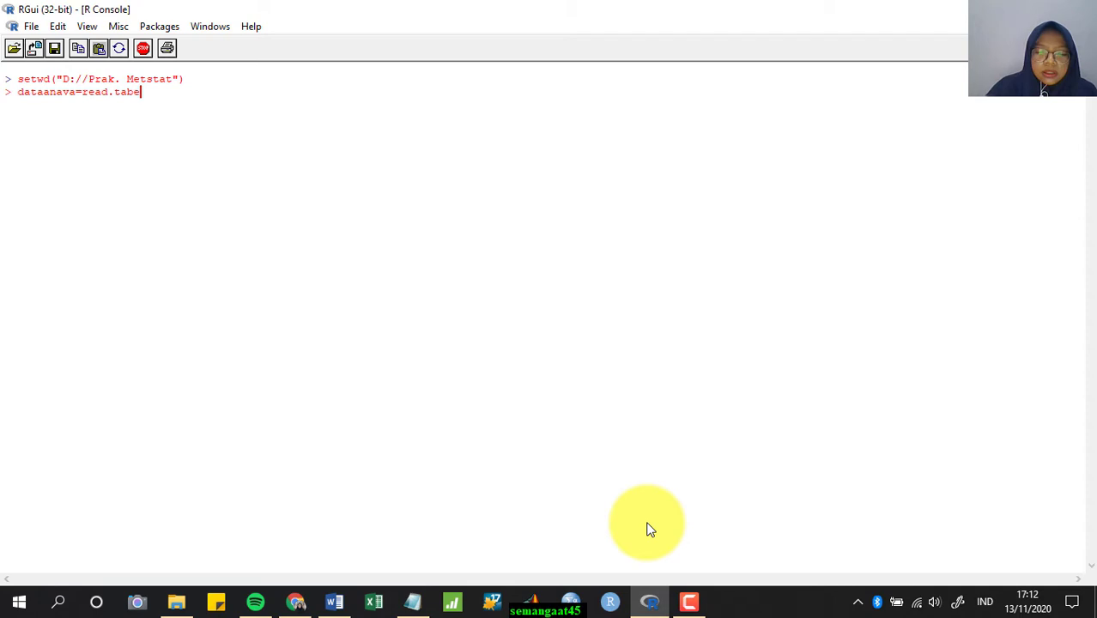
key("BackSpace")
type("le")
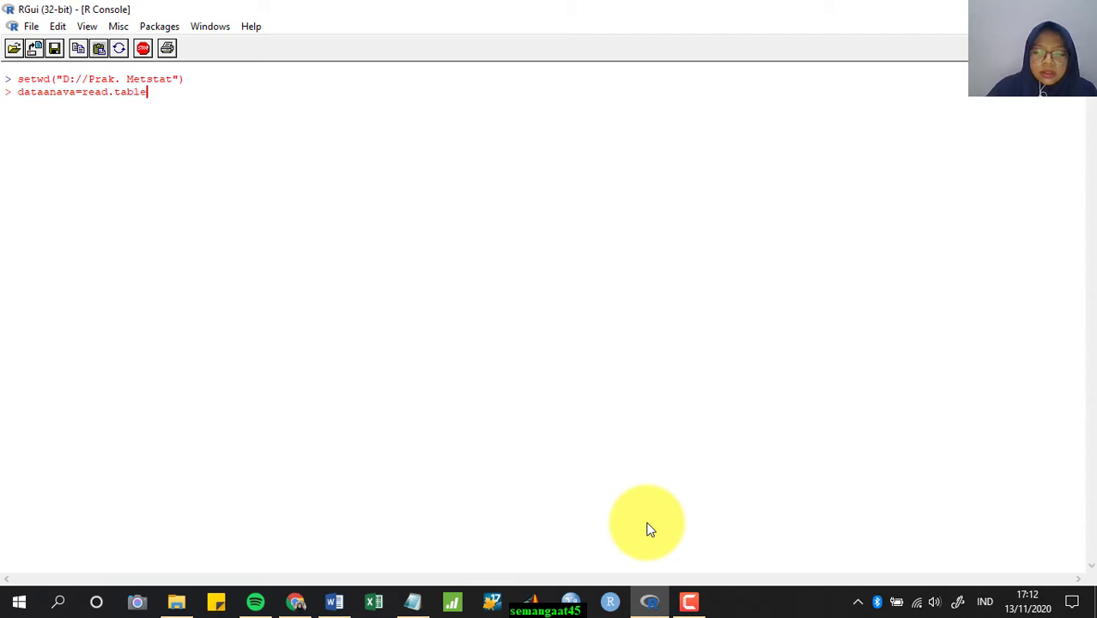
type("(\"")
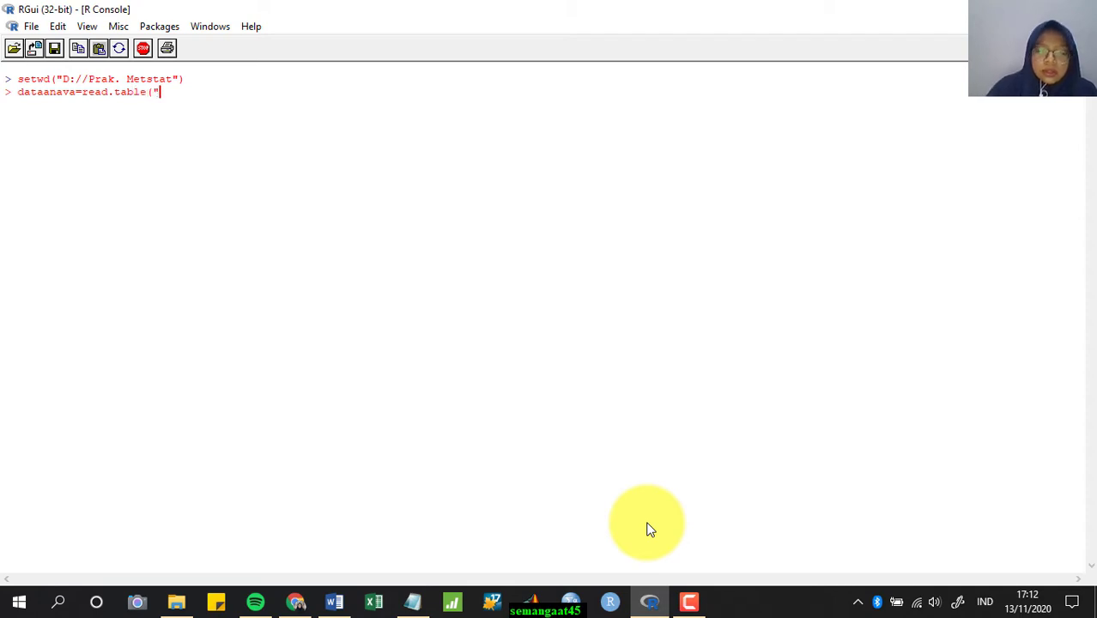
type("D")
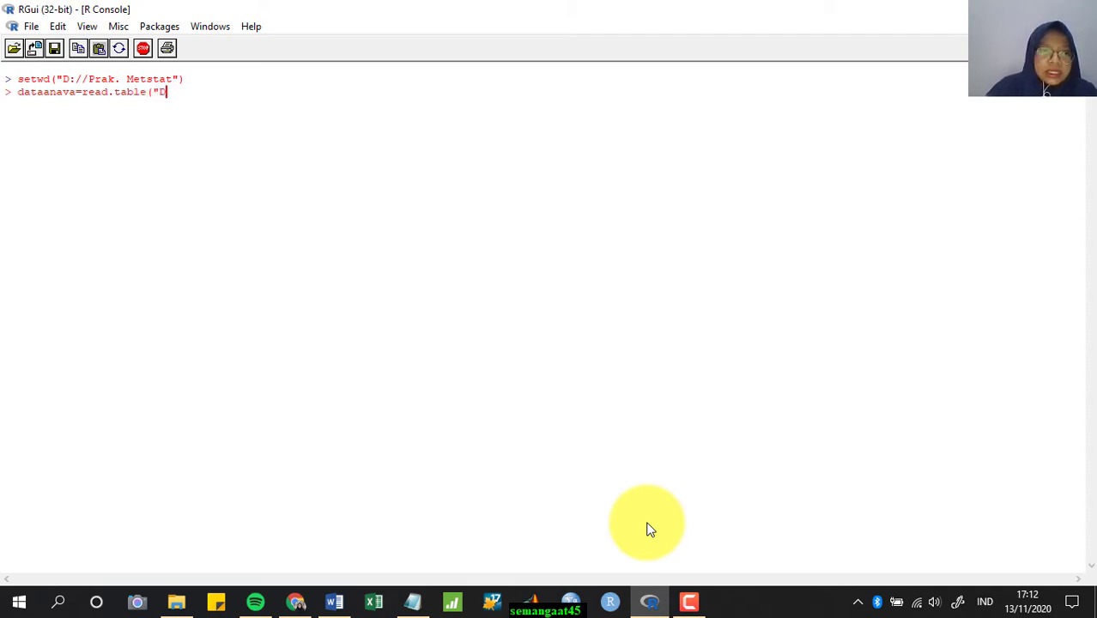
key("BackSpace")
type("data ")
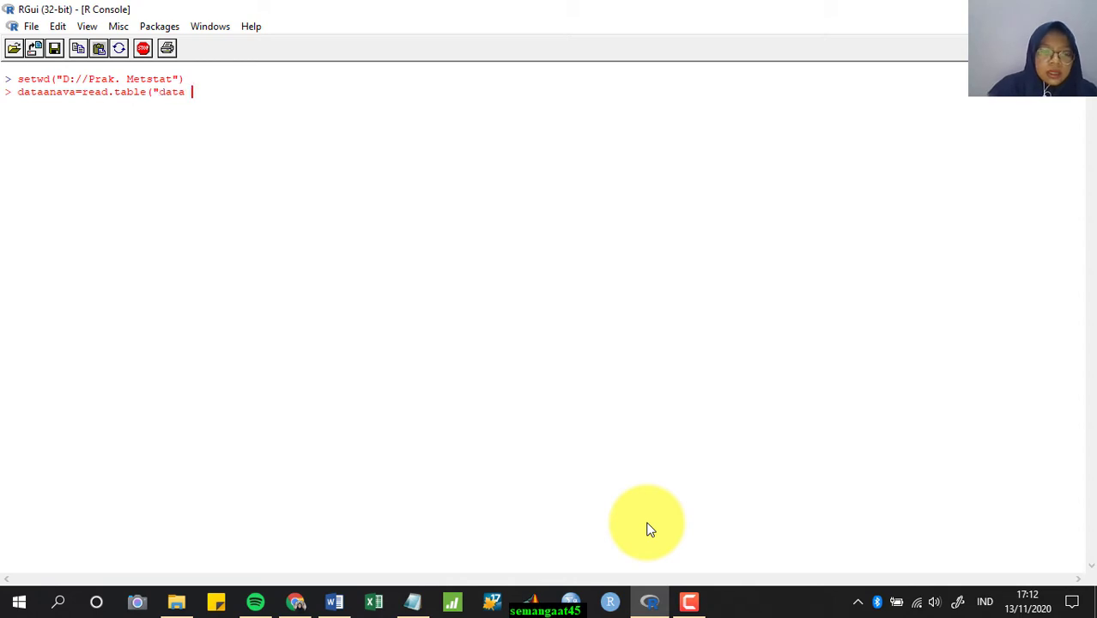
type("metstat")
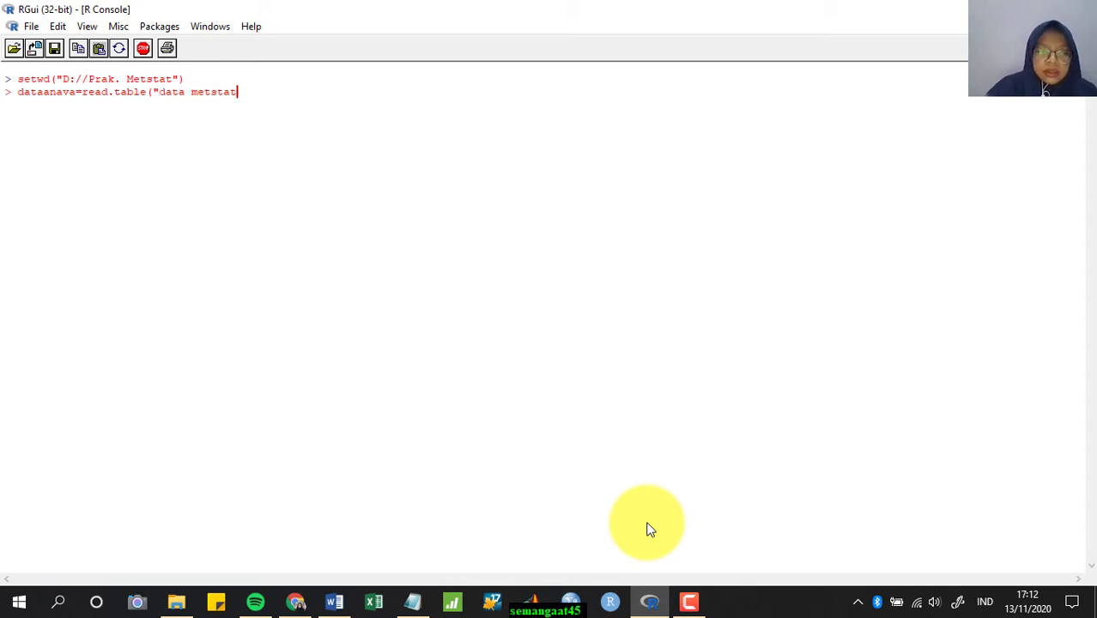
type(".txt")
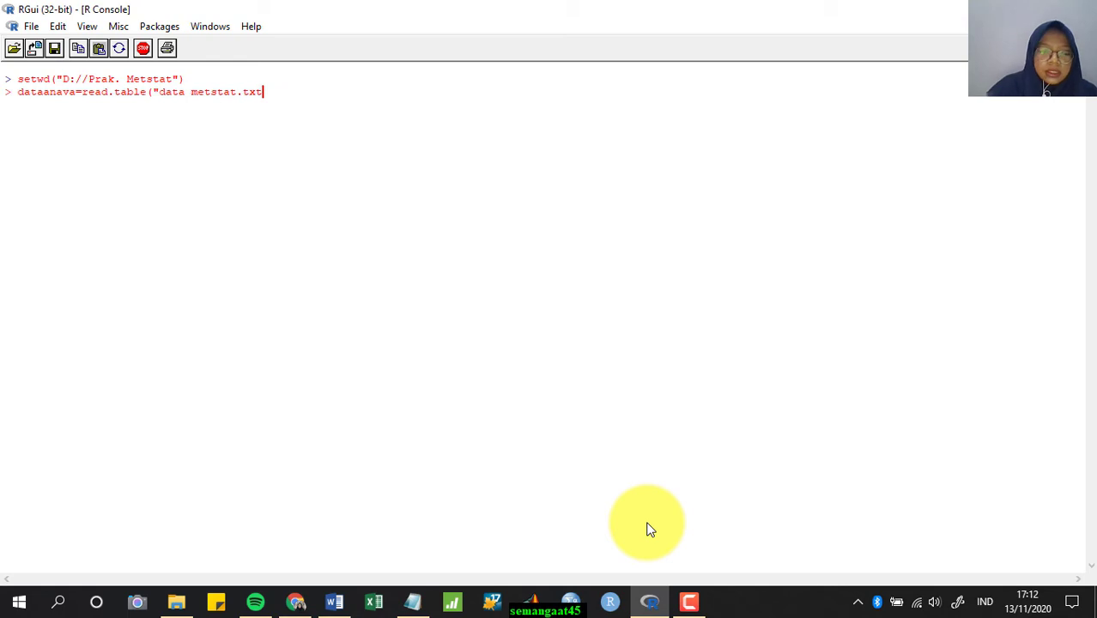
type("\"")
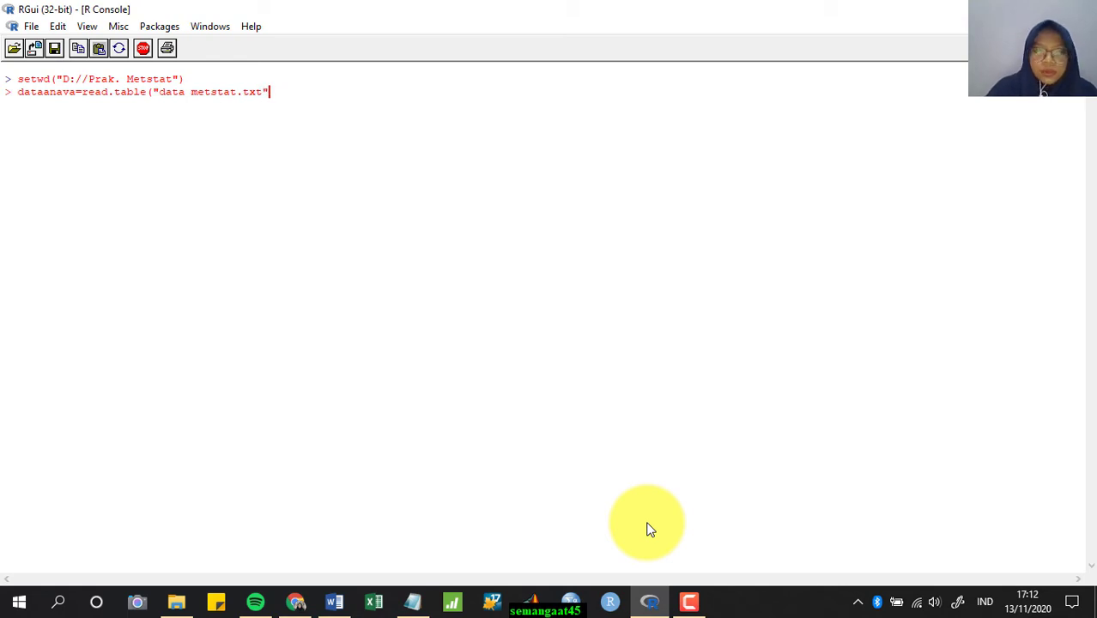
type(",head")
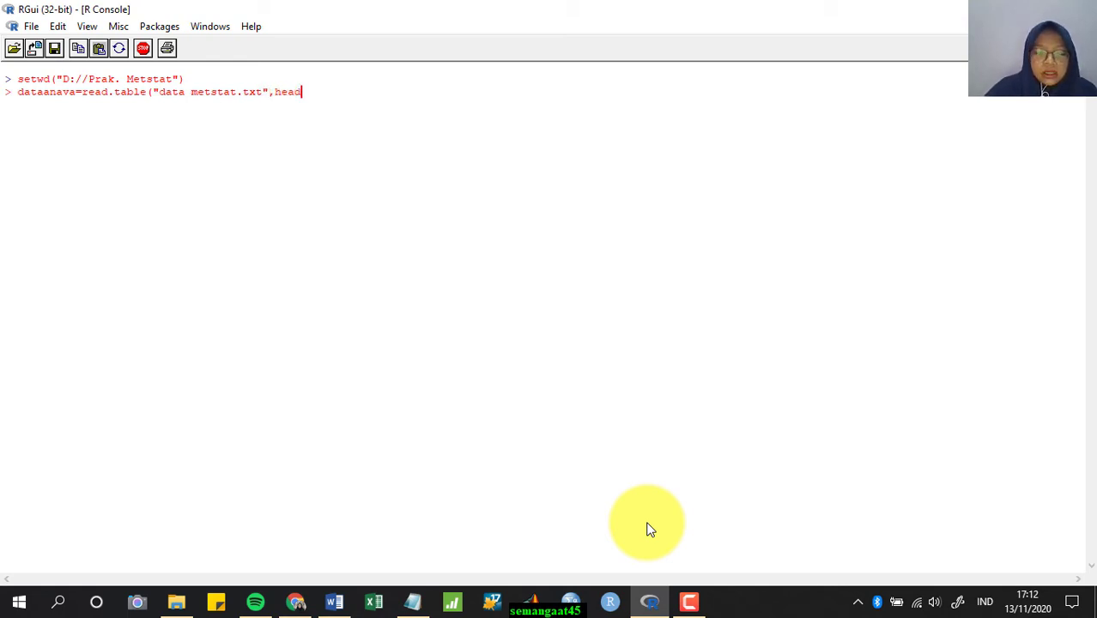
type("er=")
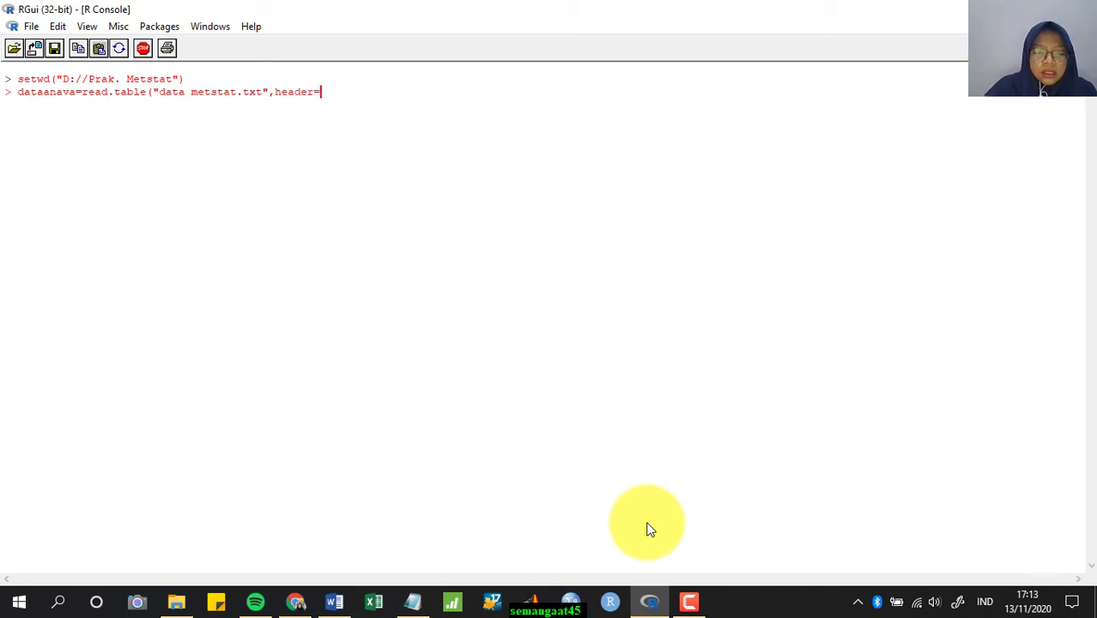
type("TRUE")
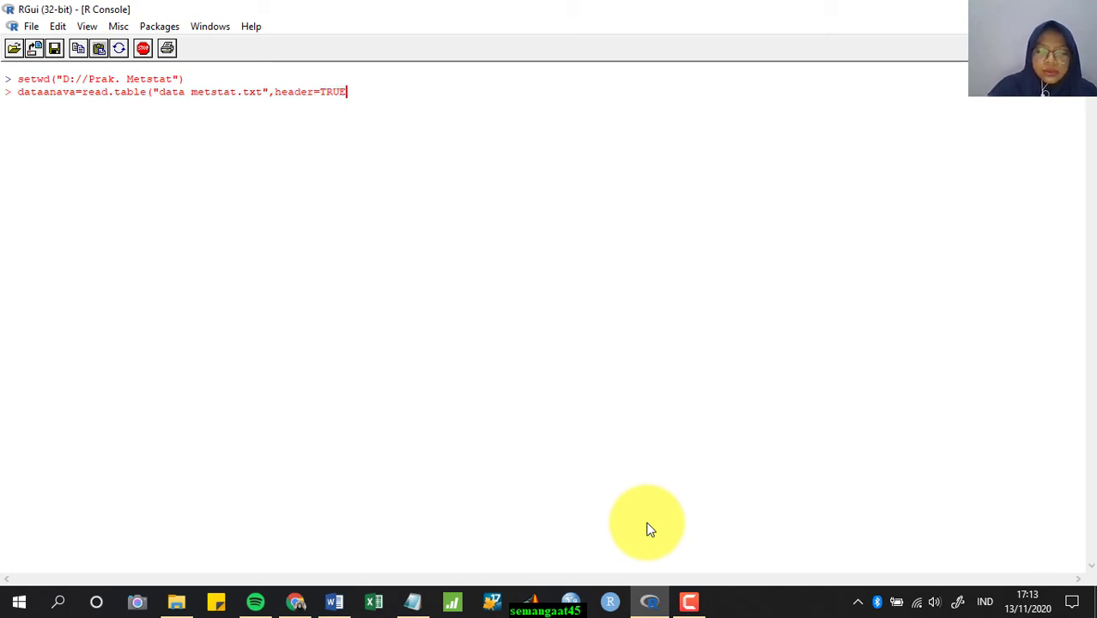
type(")")
key("Return")
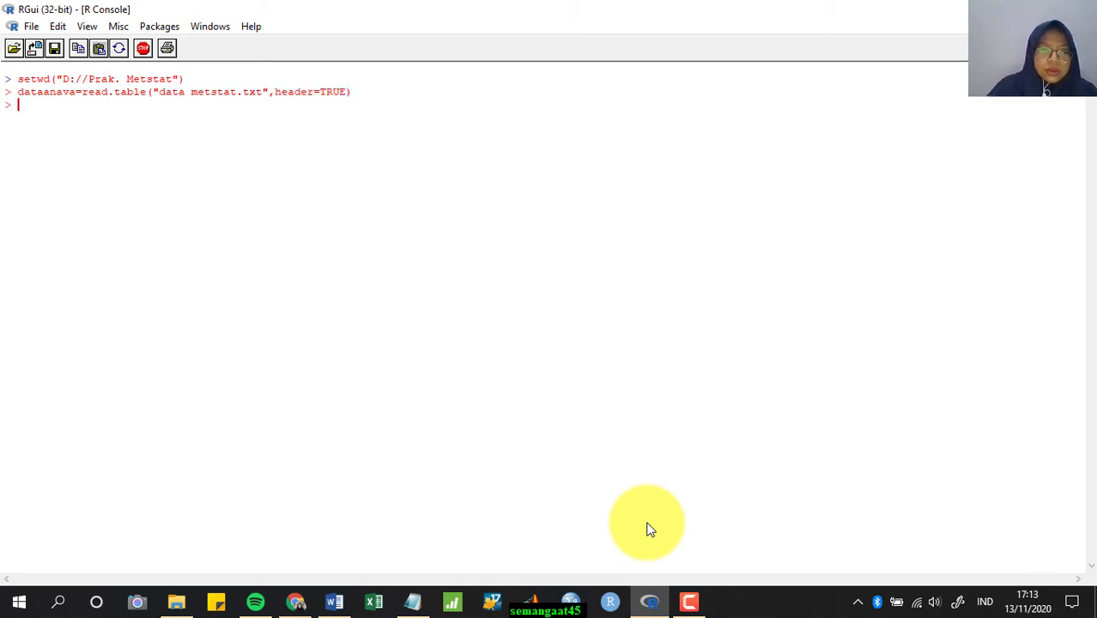
type("dataanava")
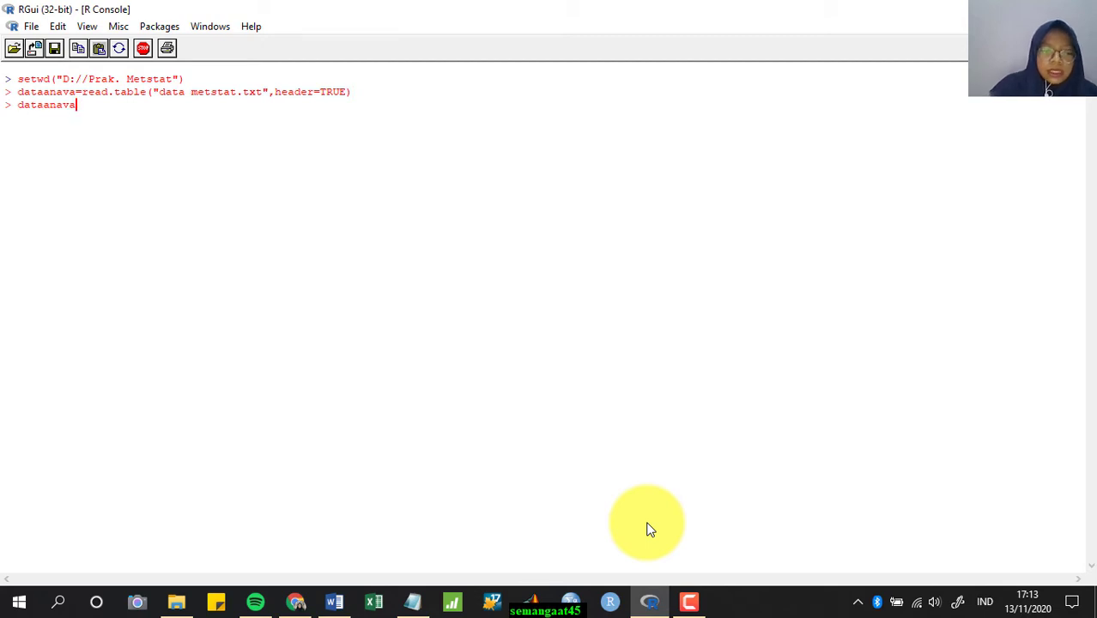
key("Return")
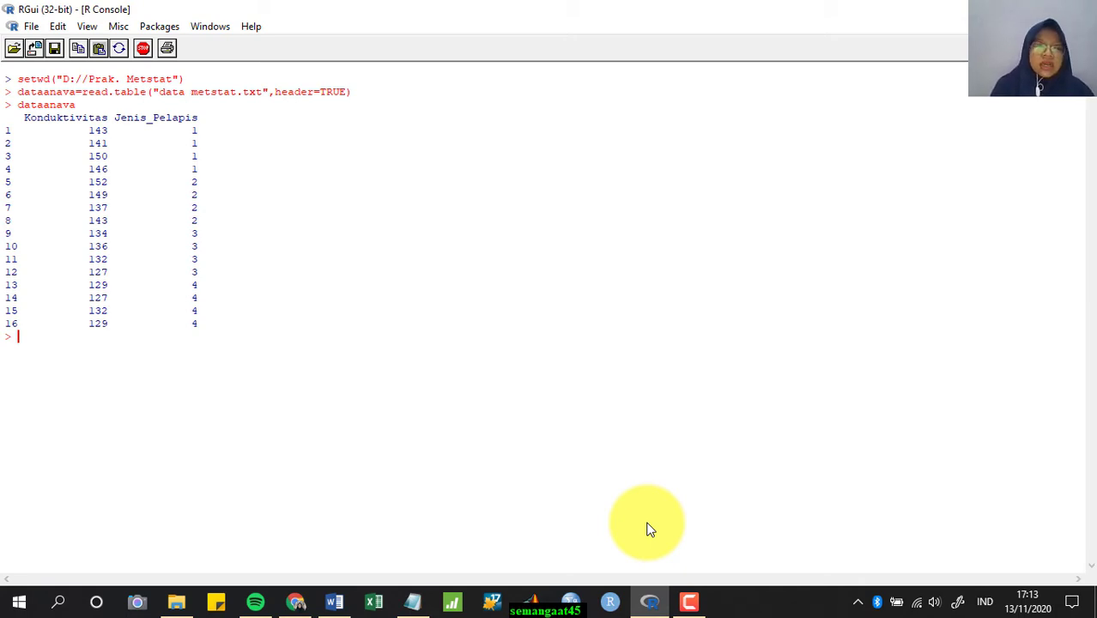
Load the car package with library(car)
type("lib")
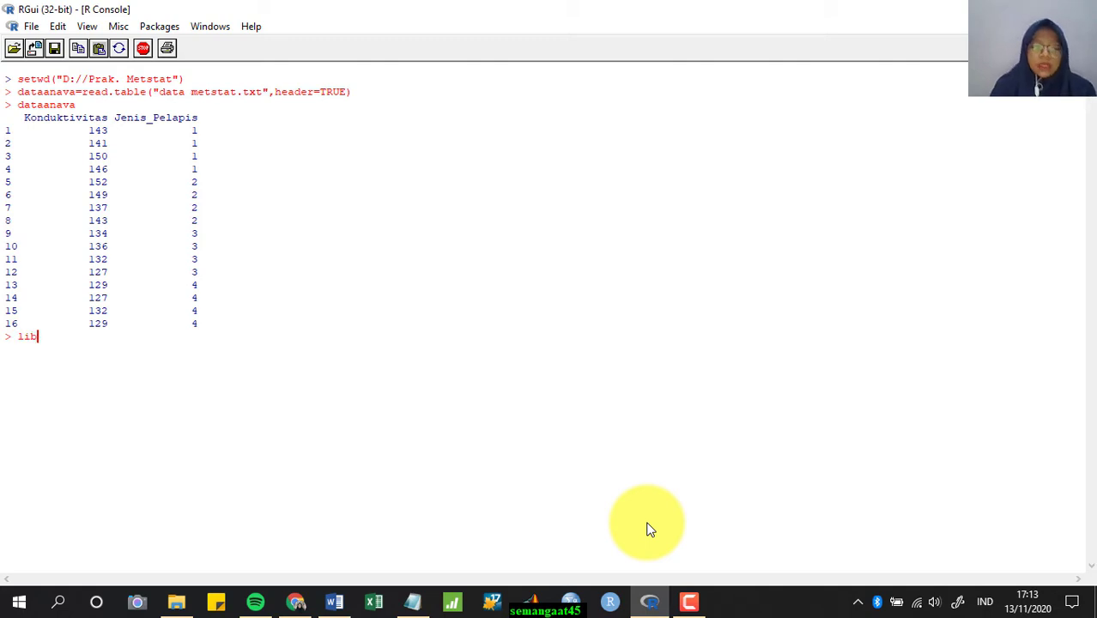
type("rary(")
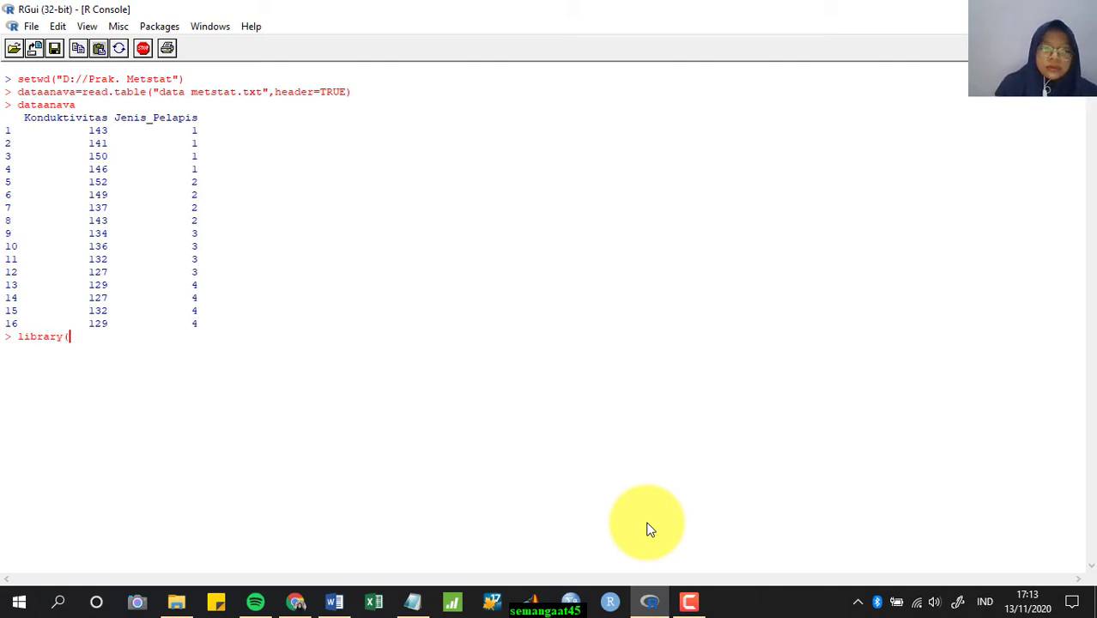
type("car)")
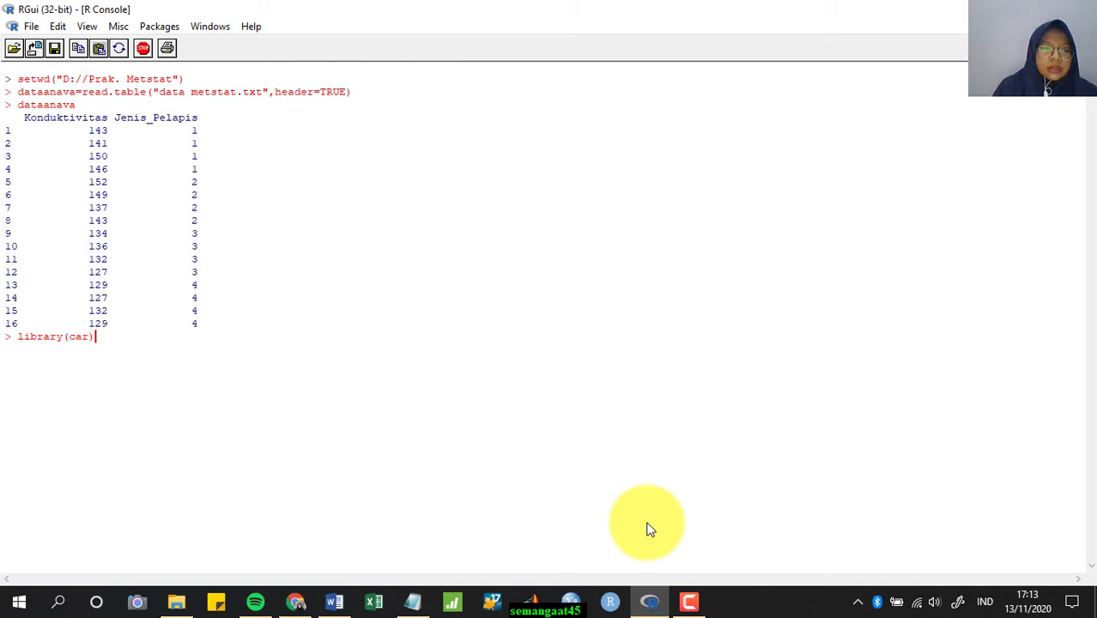
key("Return")
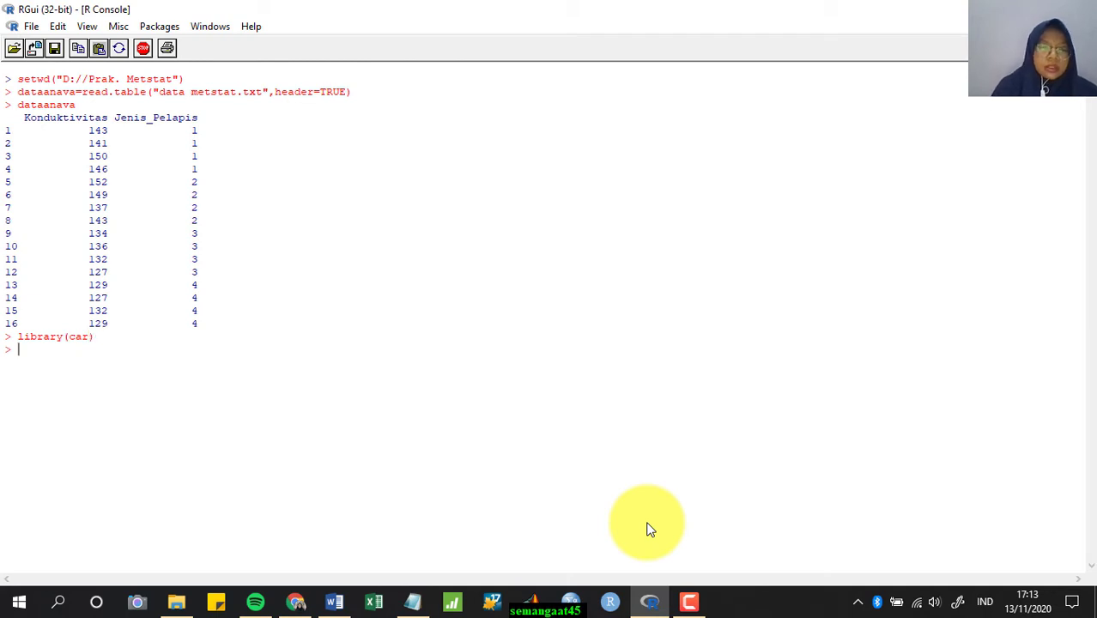
Convert dataanava$Jenis_Pelapis to a factor with levels=1:4 and labels "P1", "P2", "P3" and "P4", and print dataanava in the console
type("dataanava")
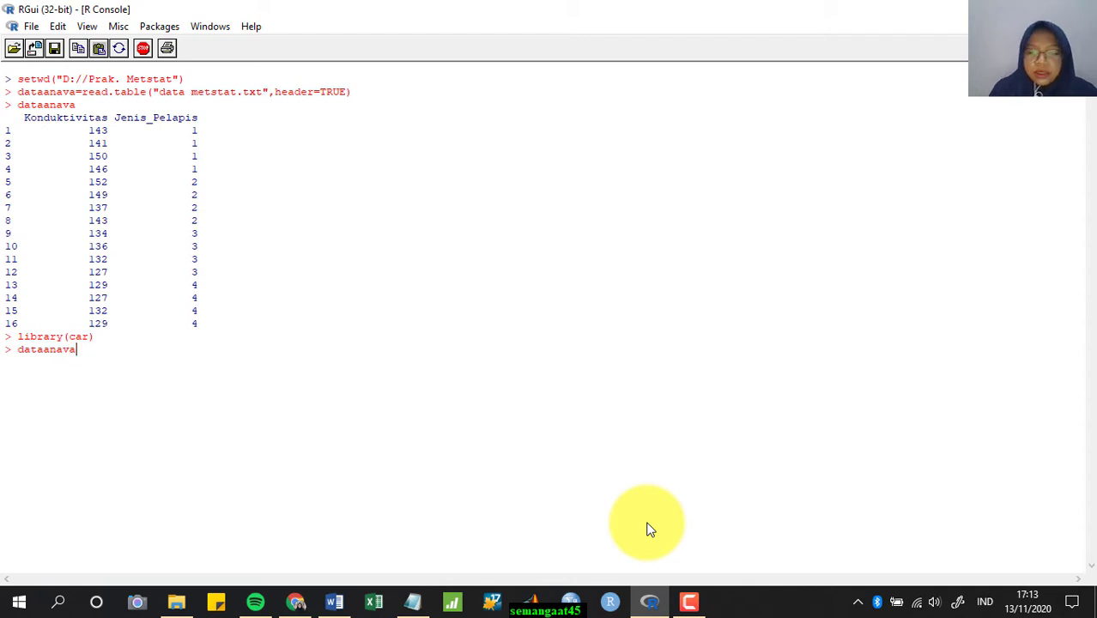
type("$J")
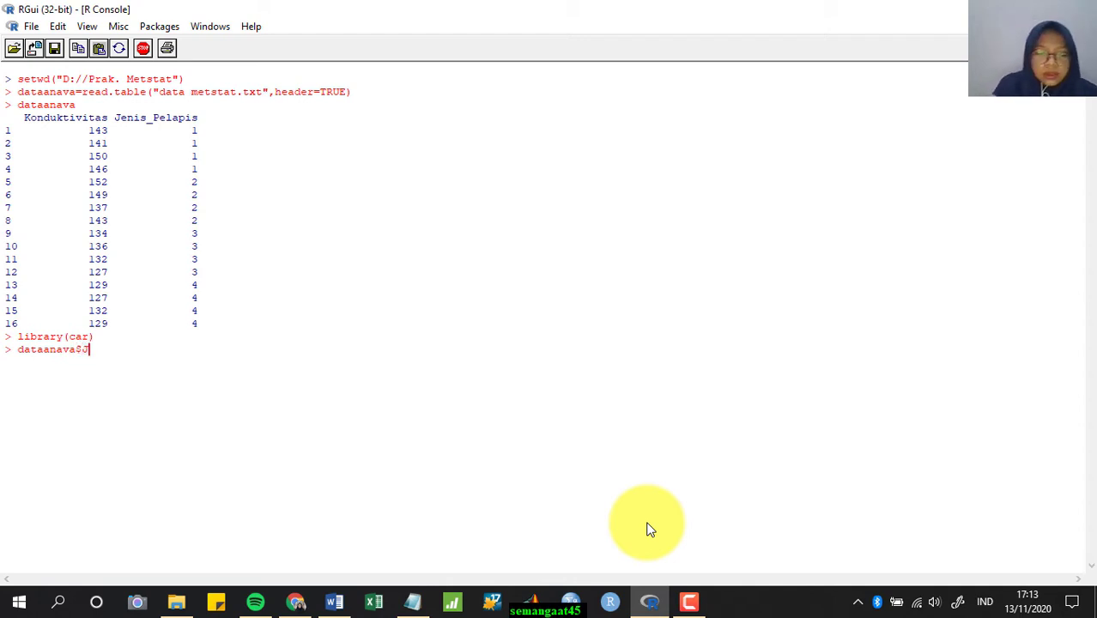
type("enis_Pe")
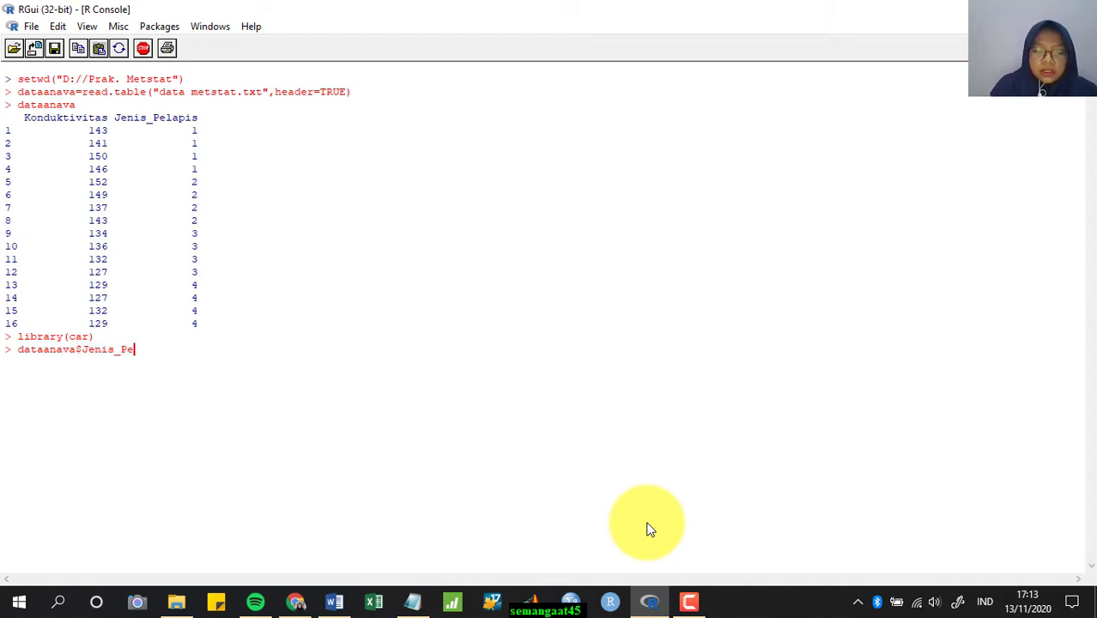
type("lapis")
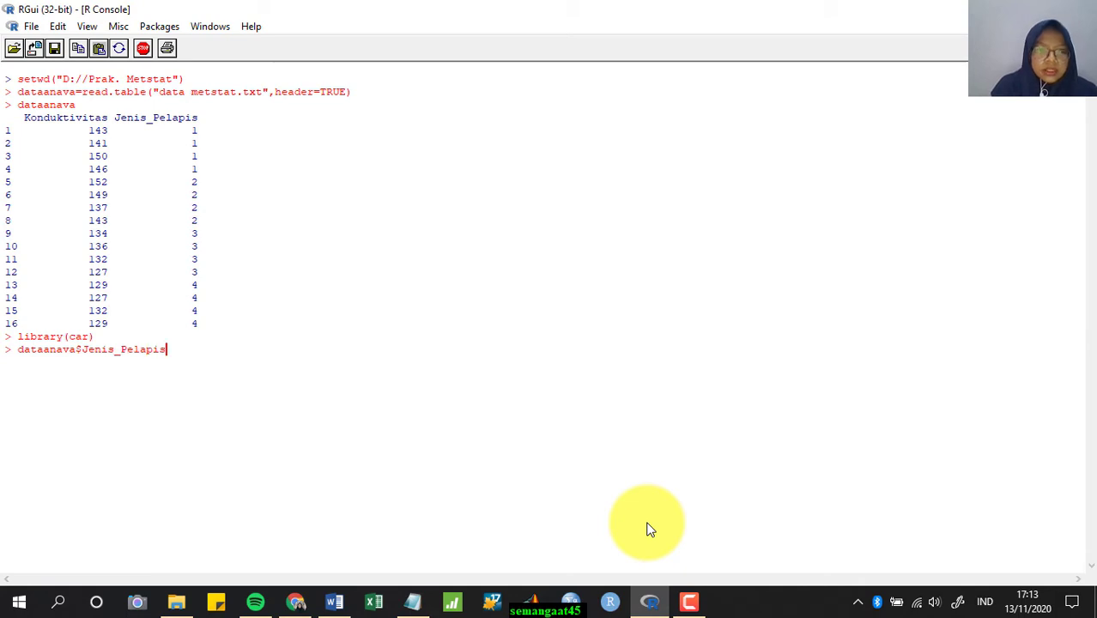
type("=fact")
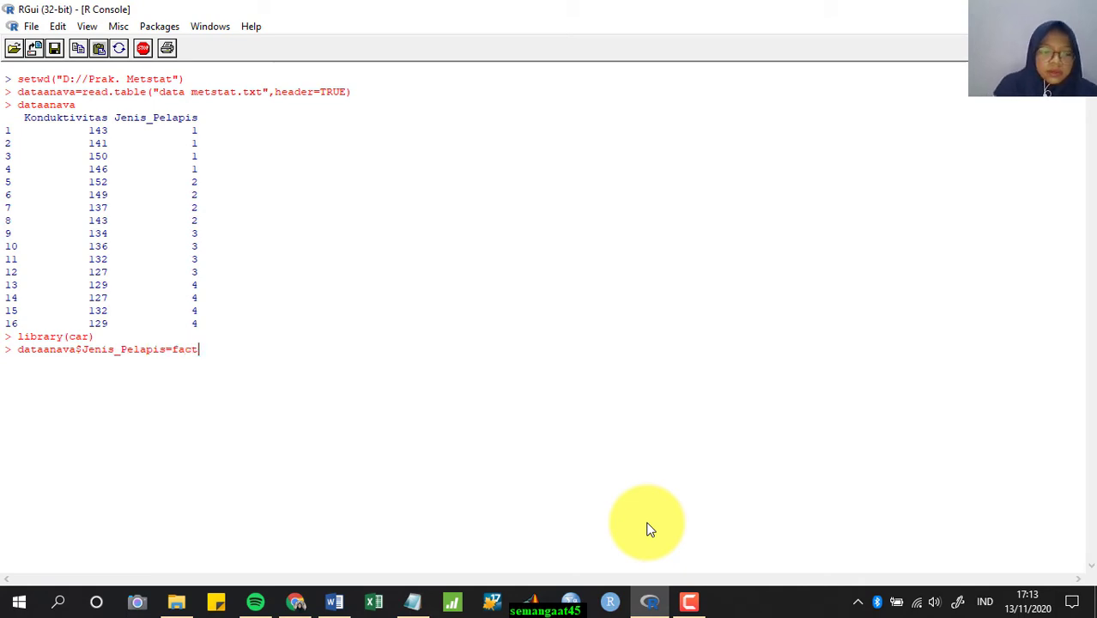
type("or(data")
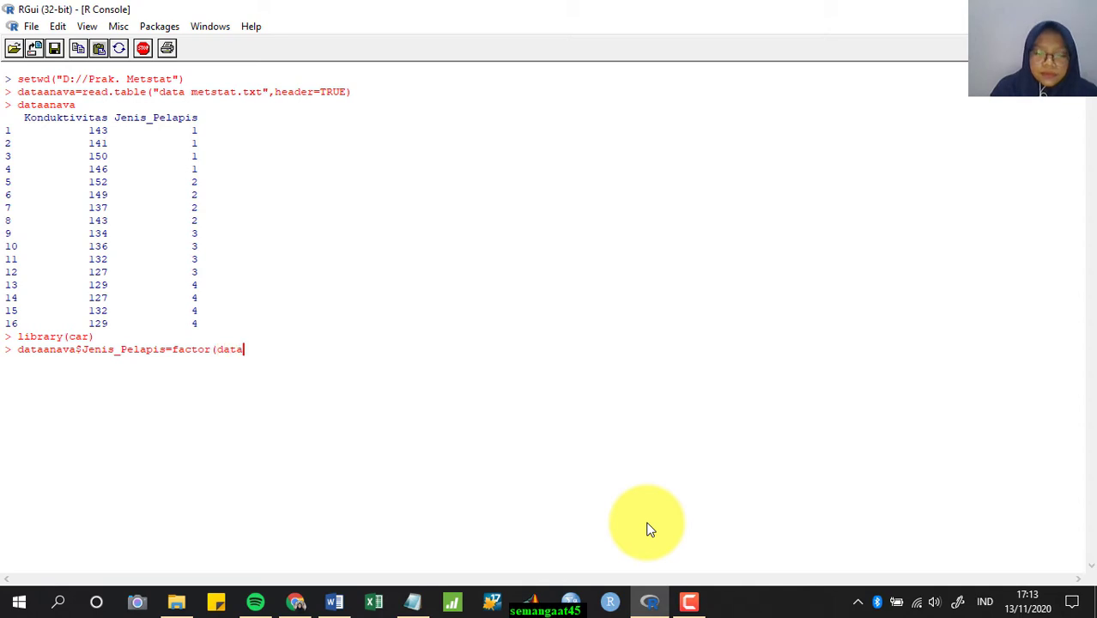
type("anava")
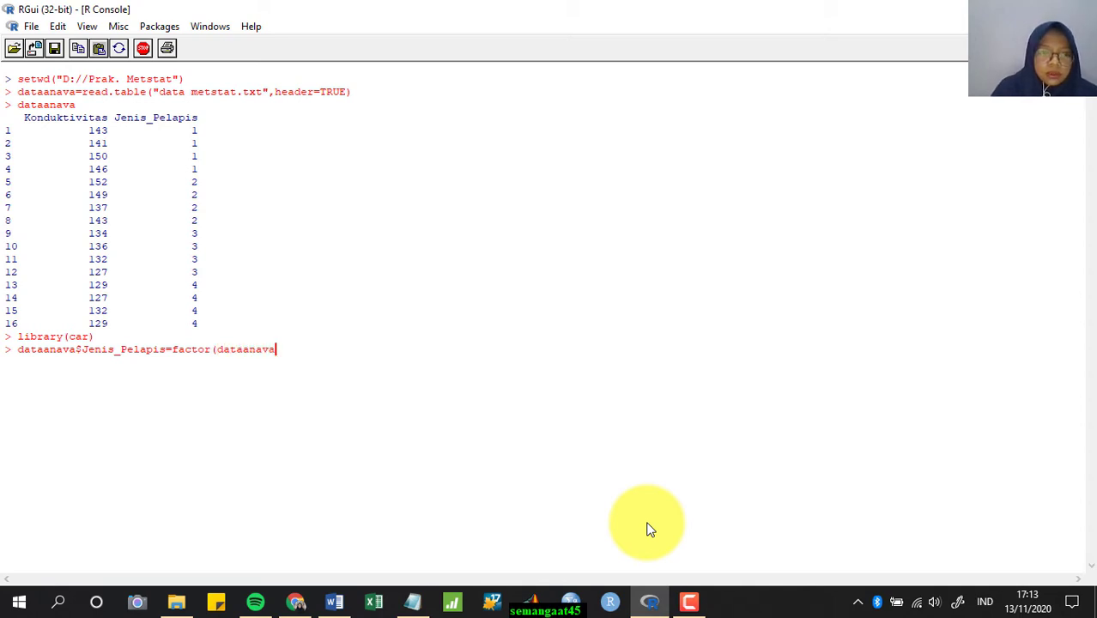
type("$Jenis")
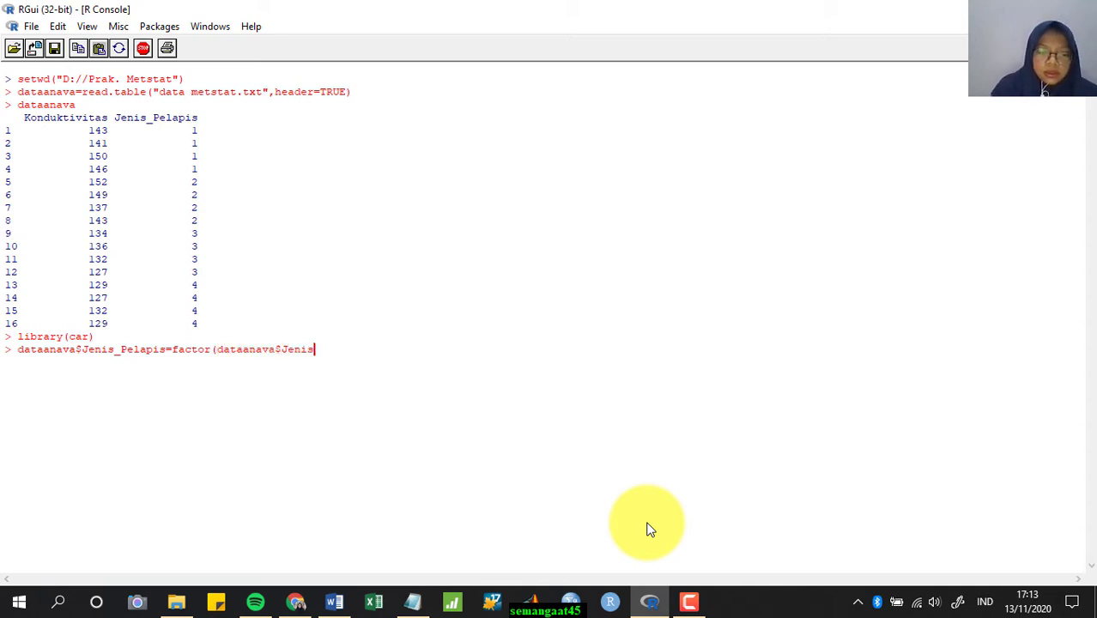
type("_Pelapis")
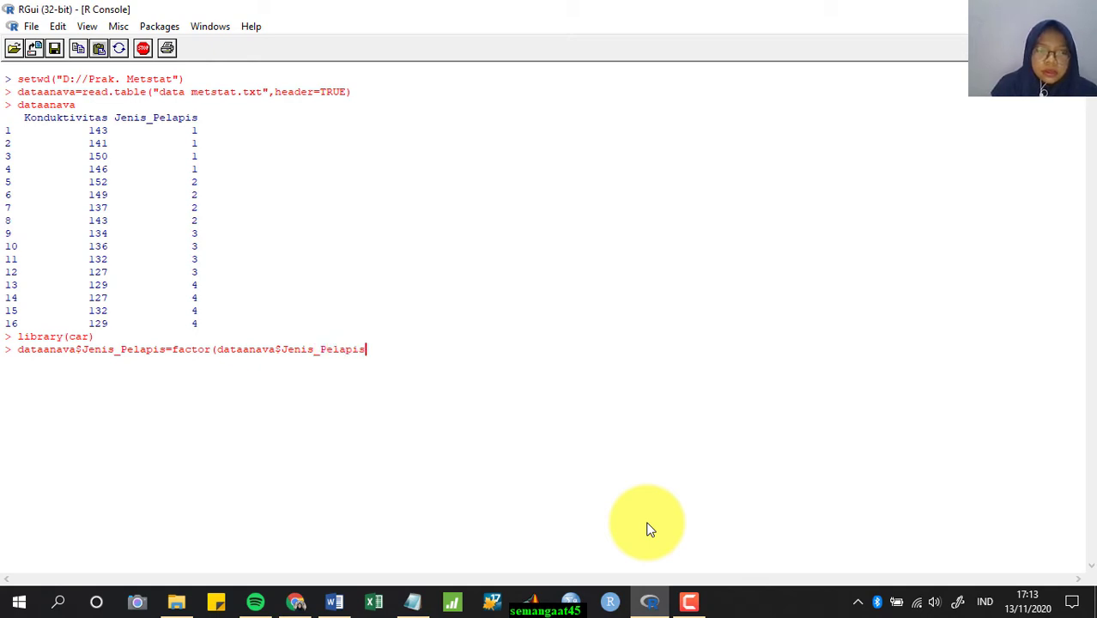
type(",l")
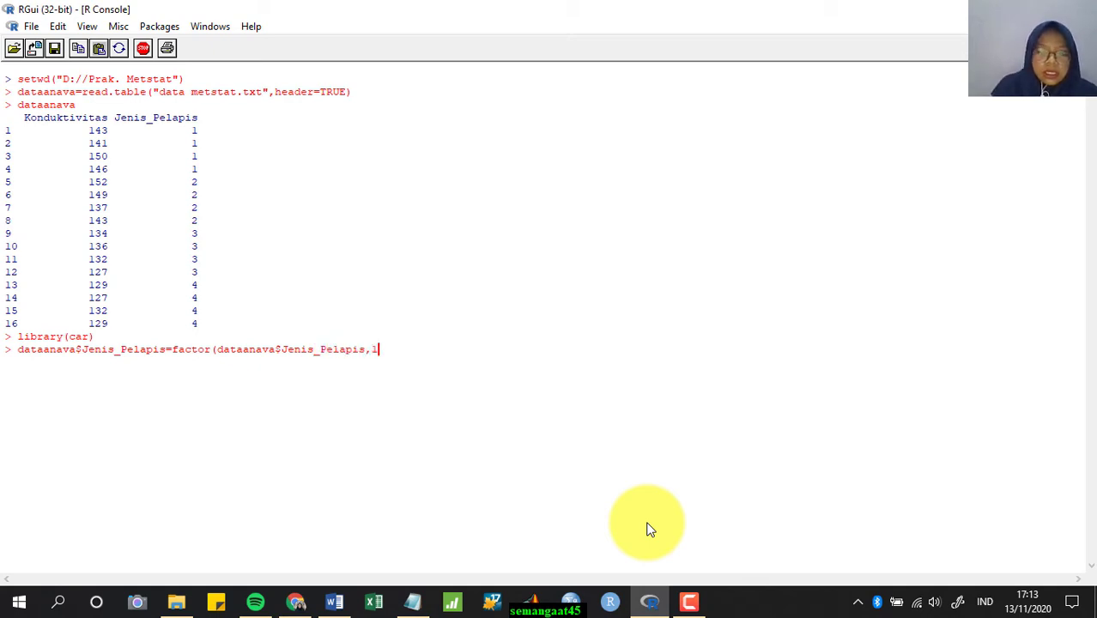
type("evel")
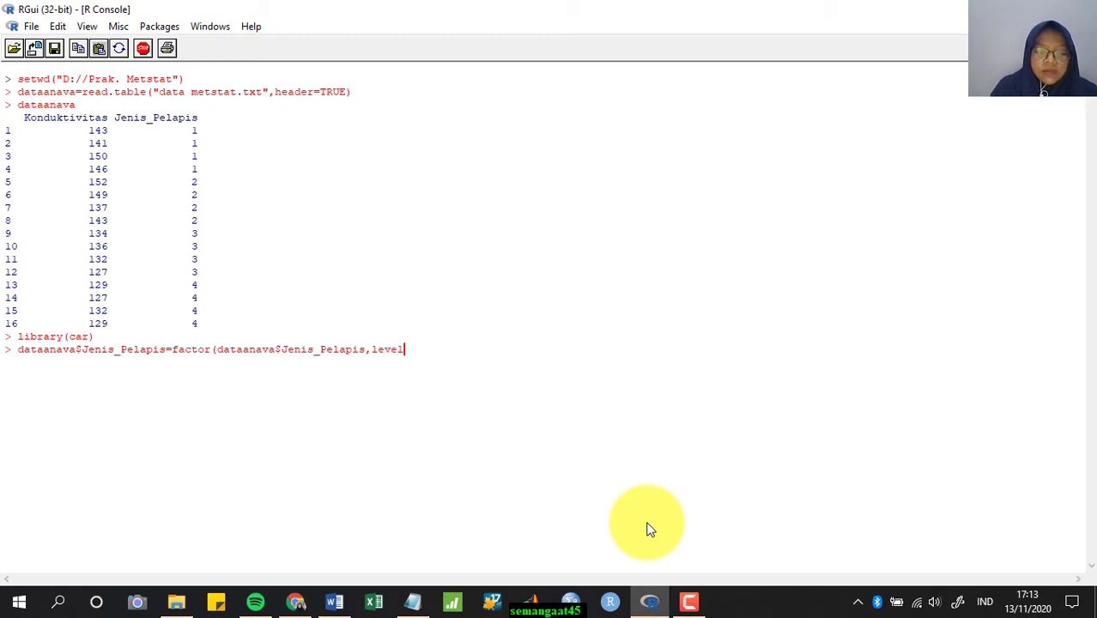
type("s=1")
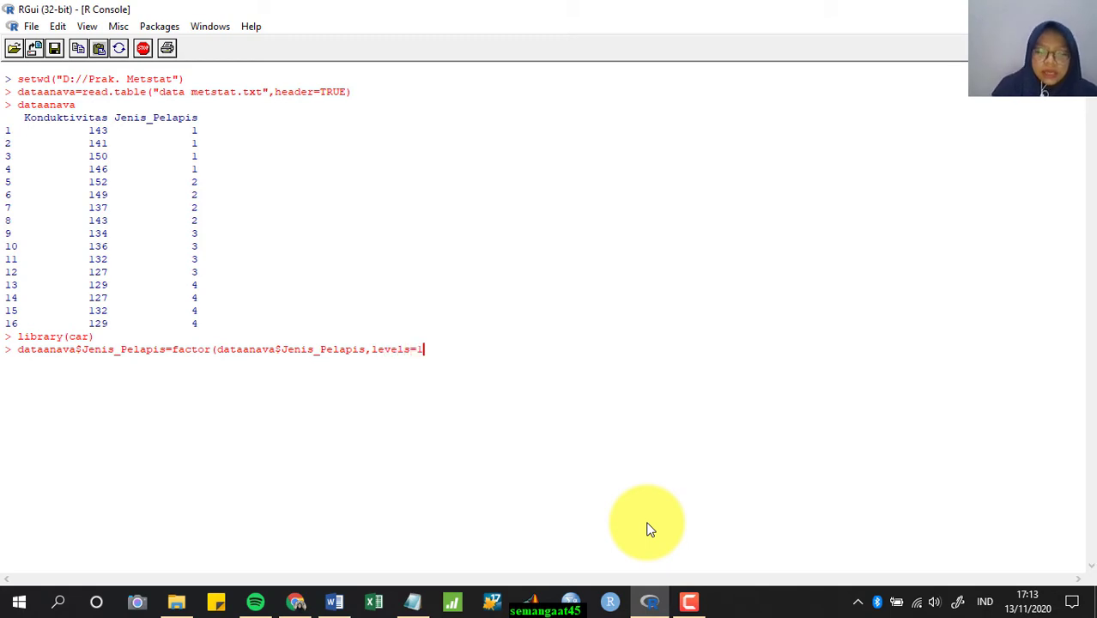
type(":4")
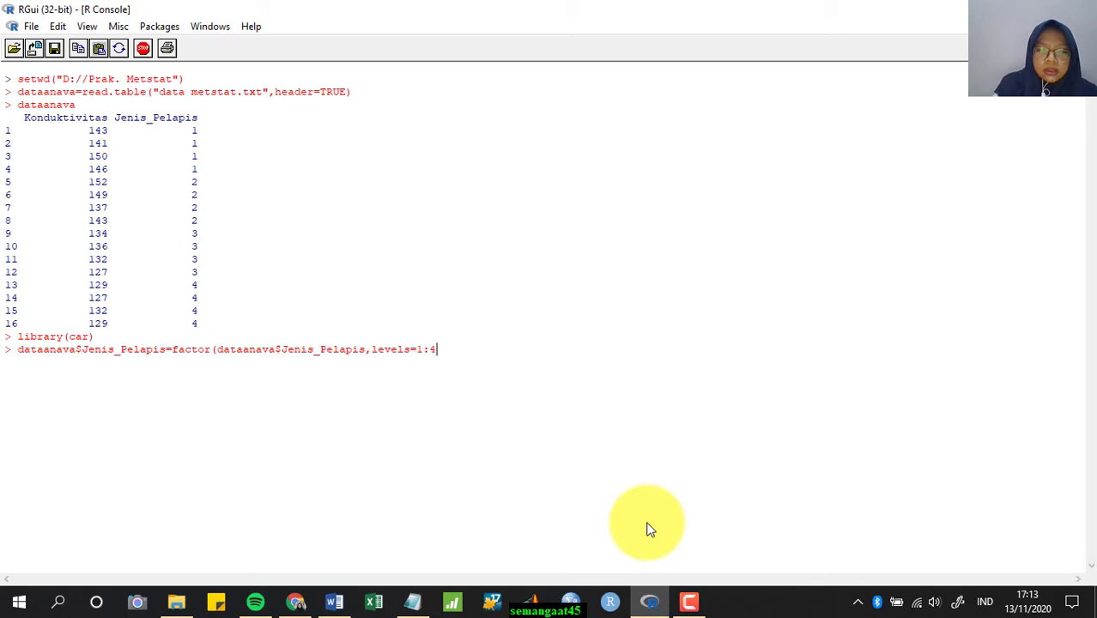
type(",l")
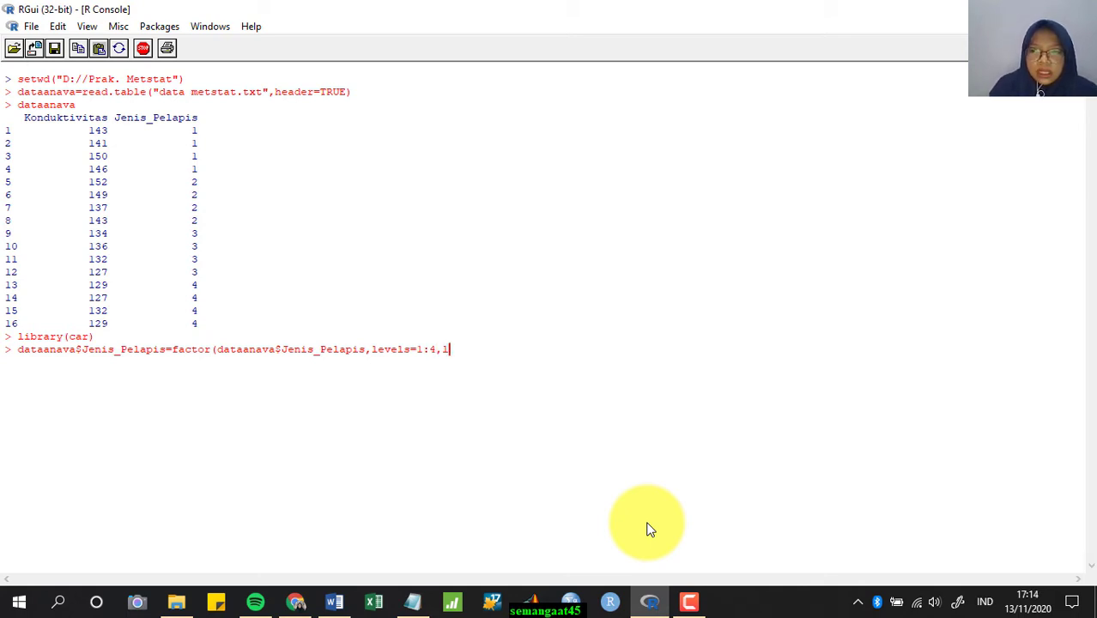
type("abe")
type("ls=")
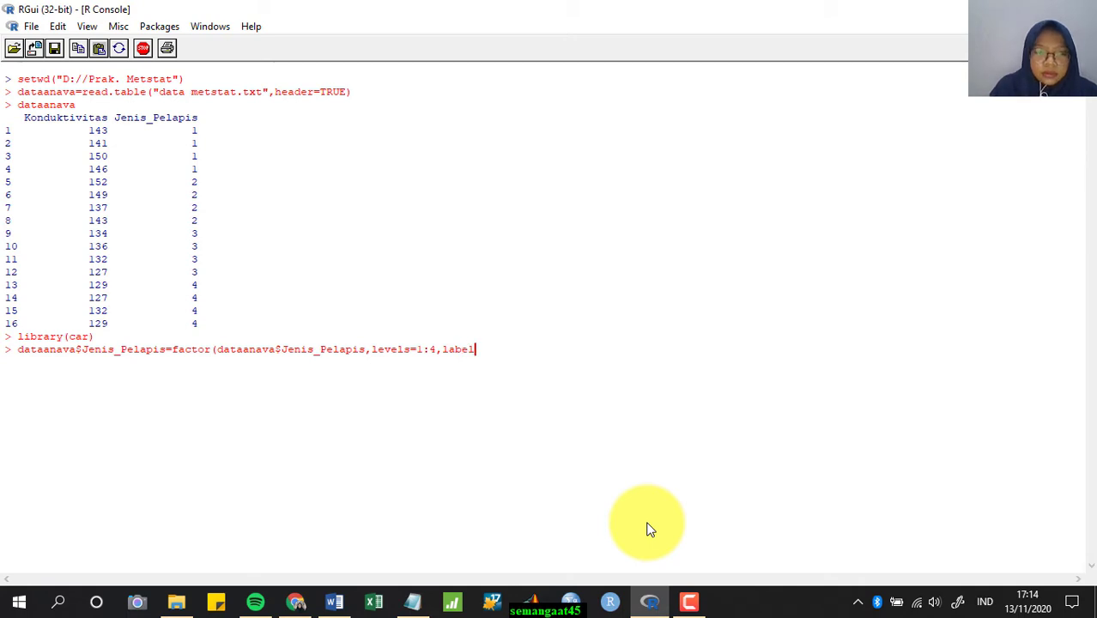
type("c")
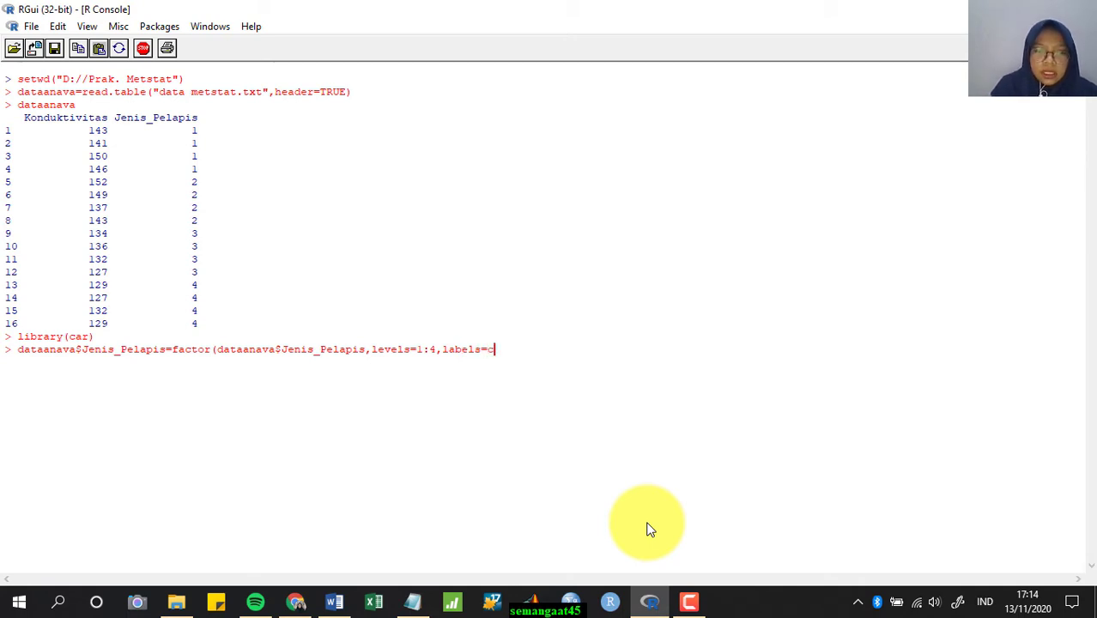
type("(\"P")
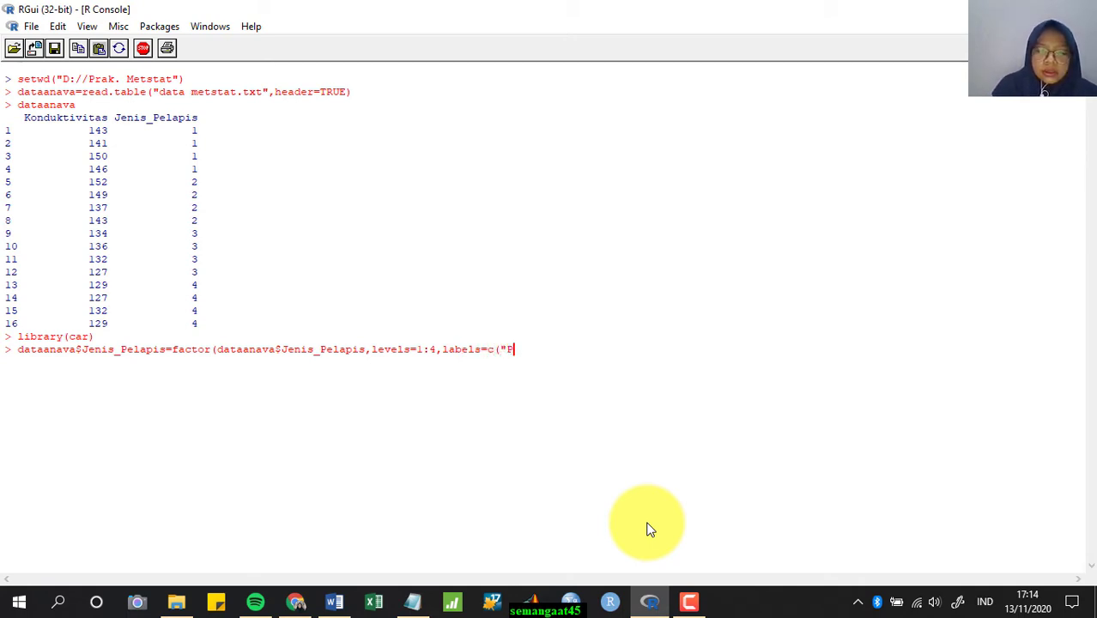
type("l")
type("\",\"P")
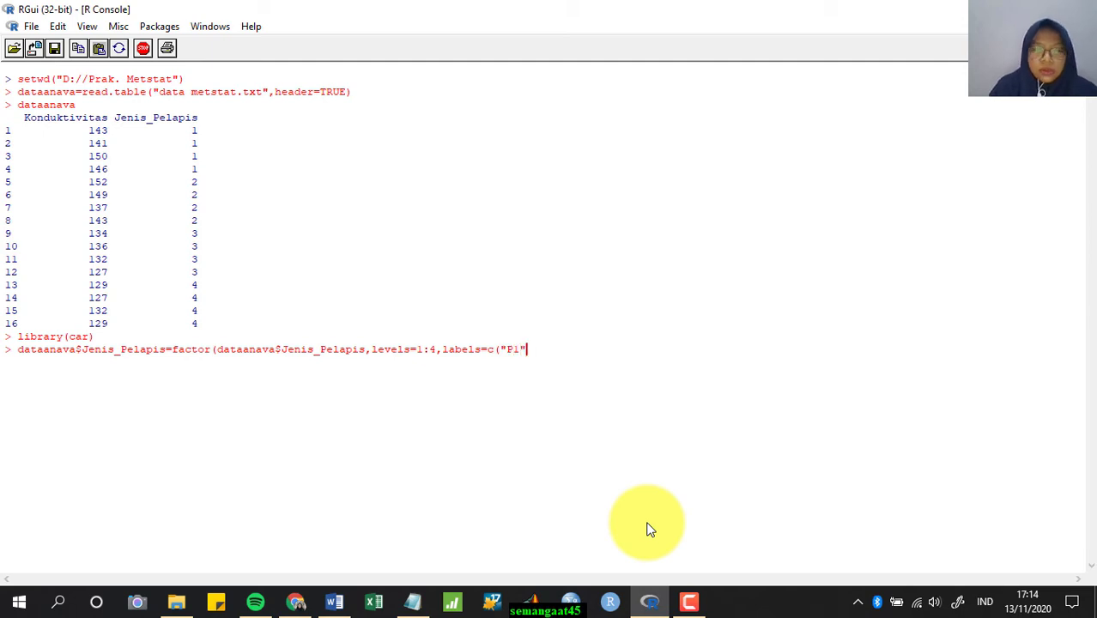
type("2")
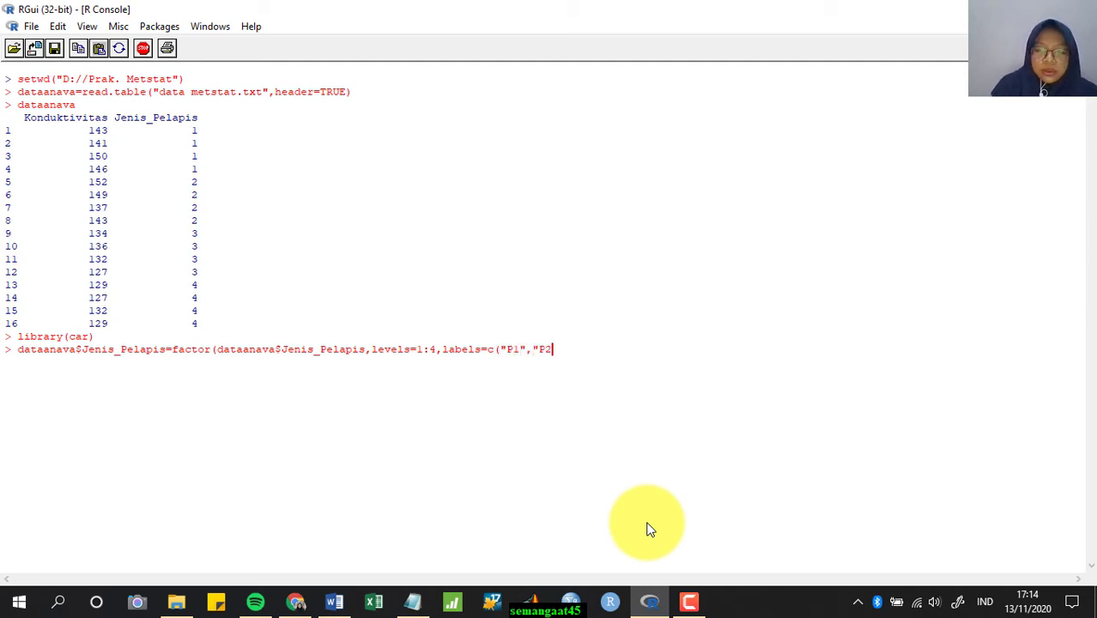
type("\",\"P2")
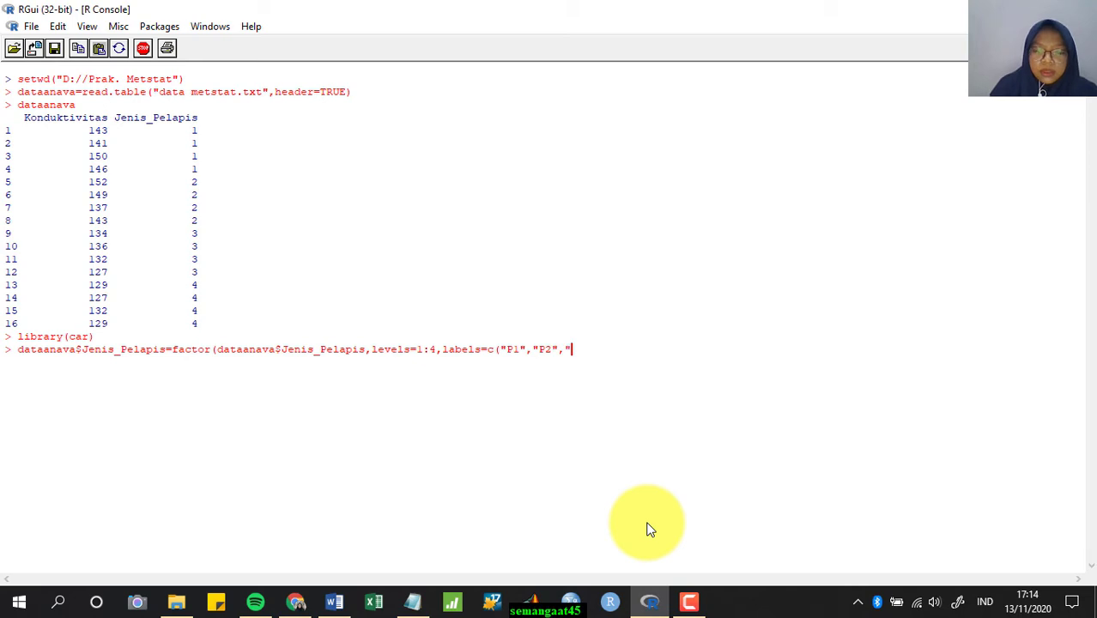
key("BackSpace")
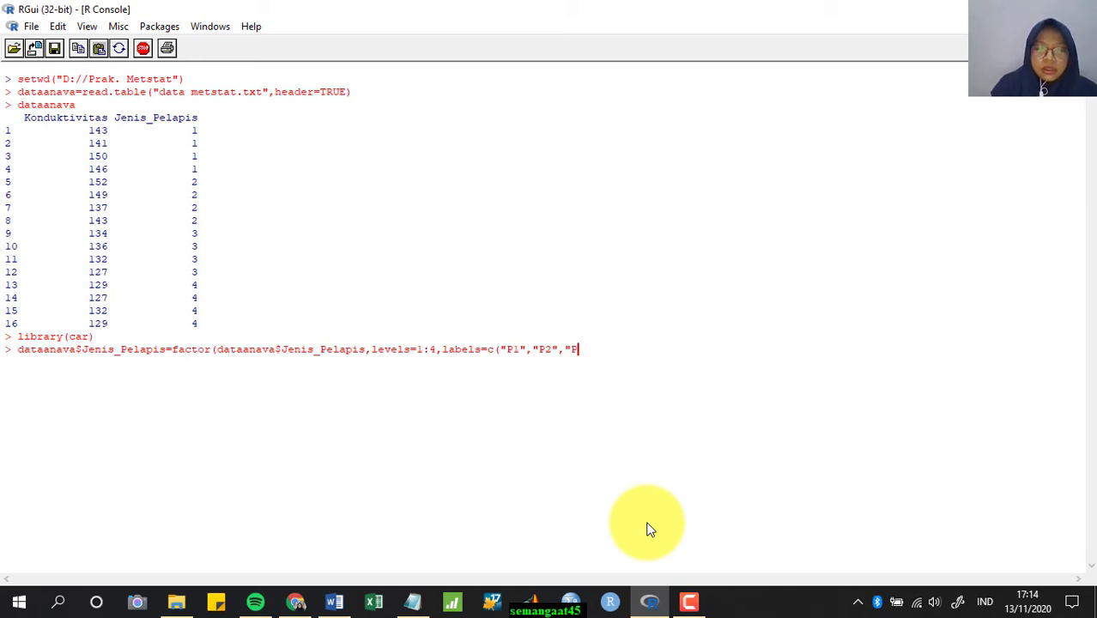
type("3\"")
type(",\"P")
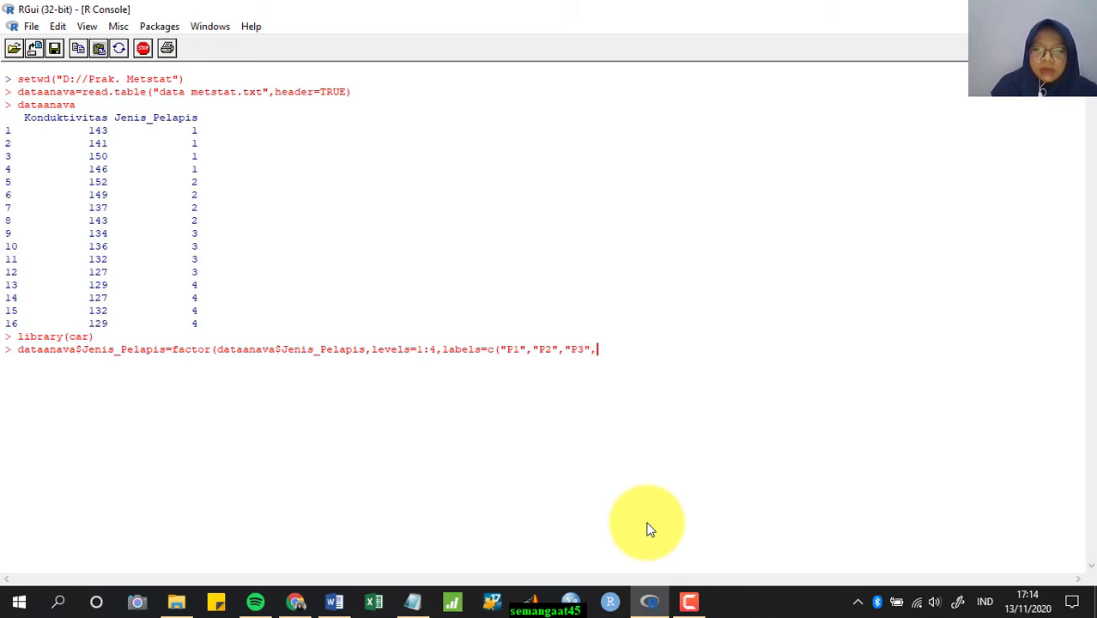
type("4")
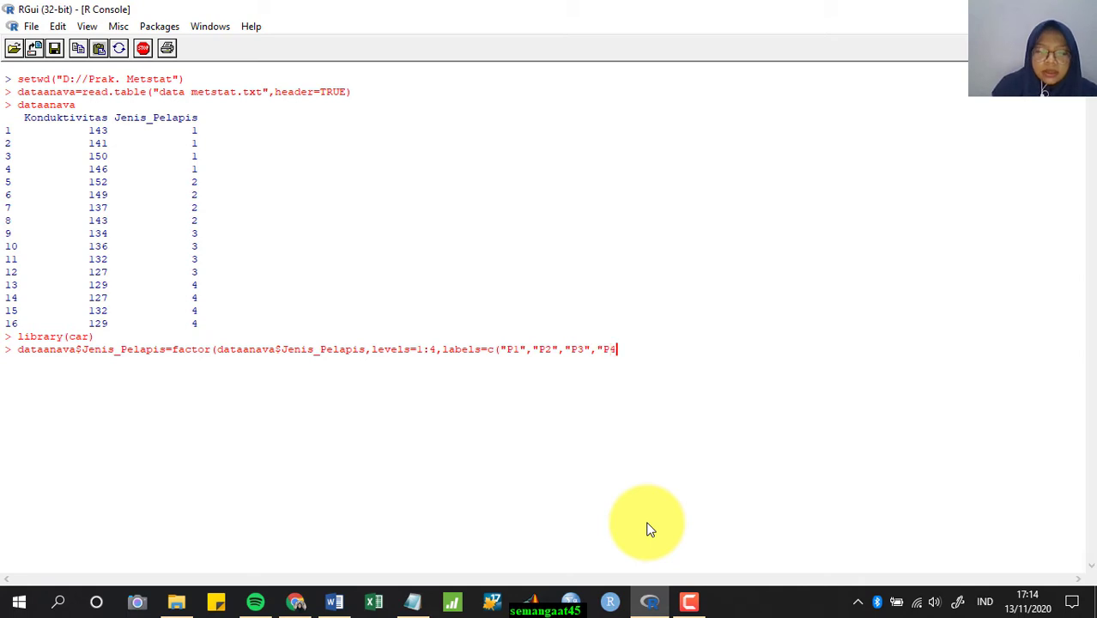
type("))")
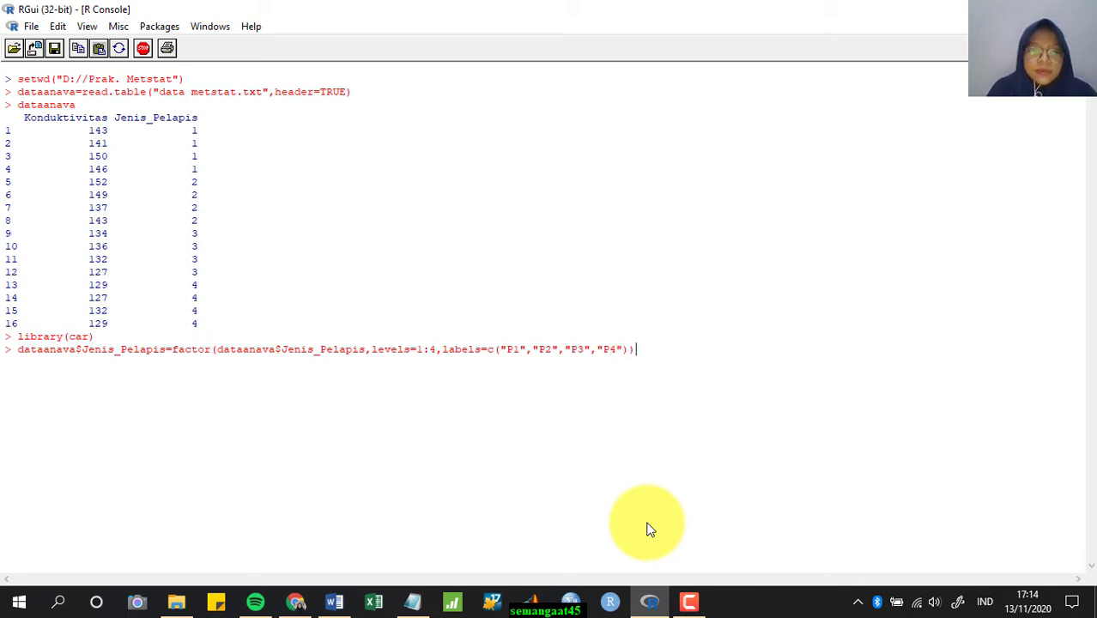
key("Return")
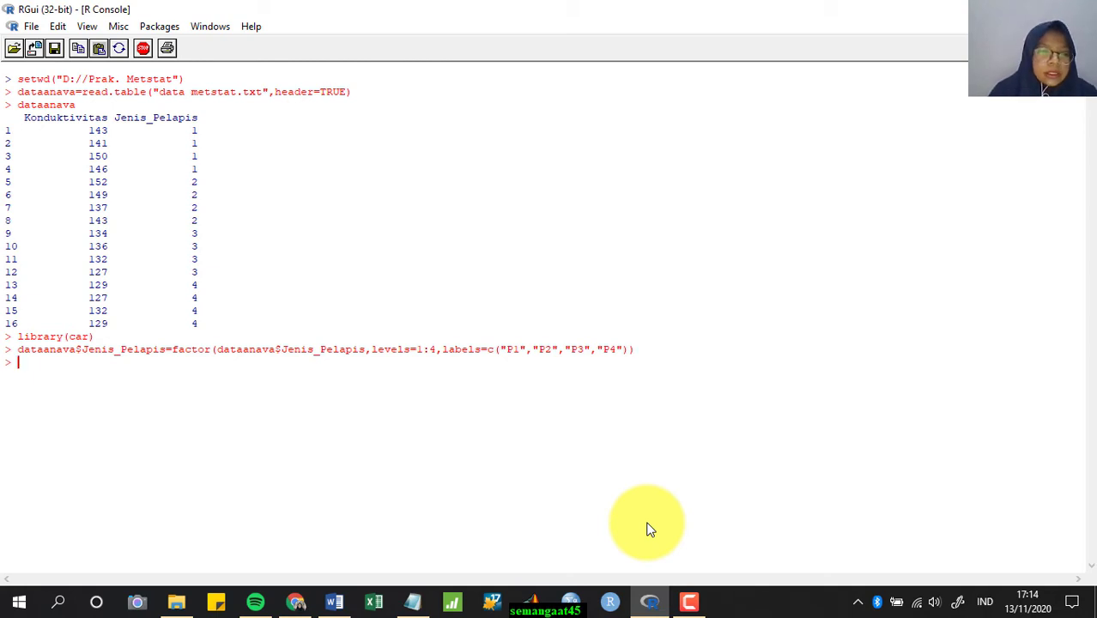
type("dataanava")
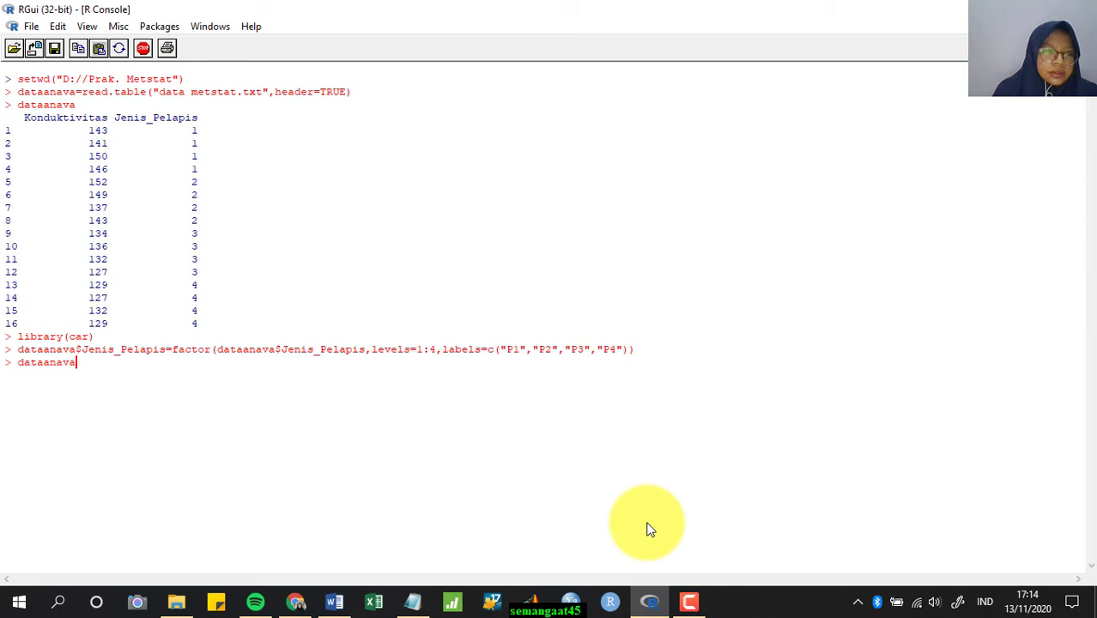
key("Return")
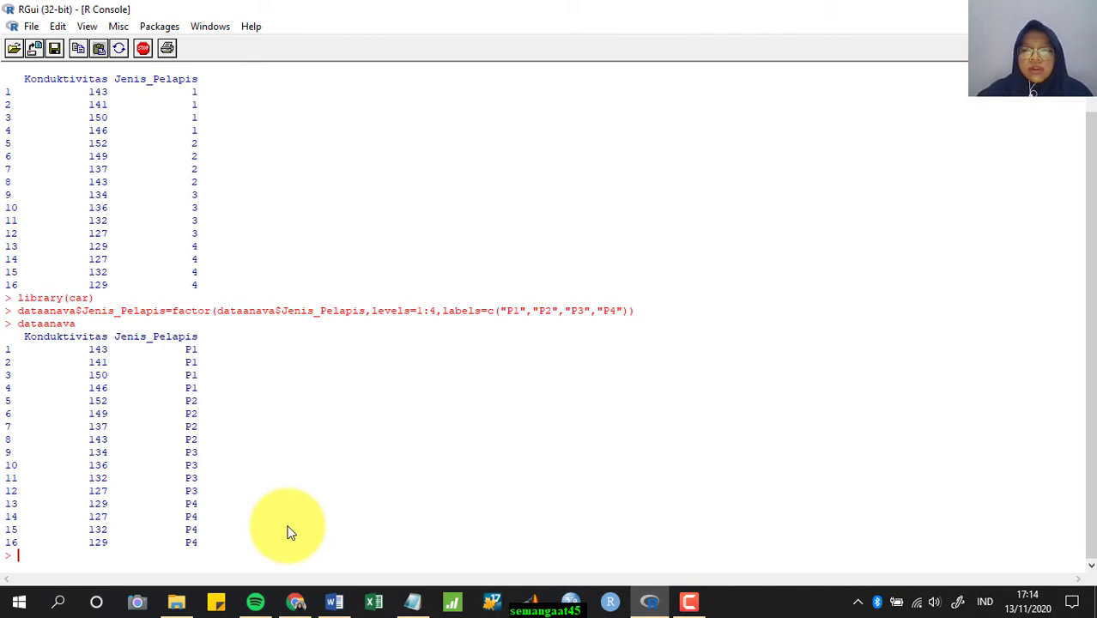
Run a Shapiro-Wilk normality test for each coating type with by(data=dataanava$Konduktivitas,INDICES=dataanava$Jenis_Pelapis,FUN=shapiro.test)
type("by")
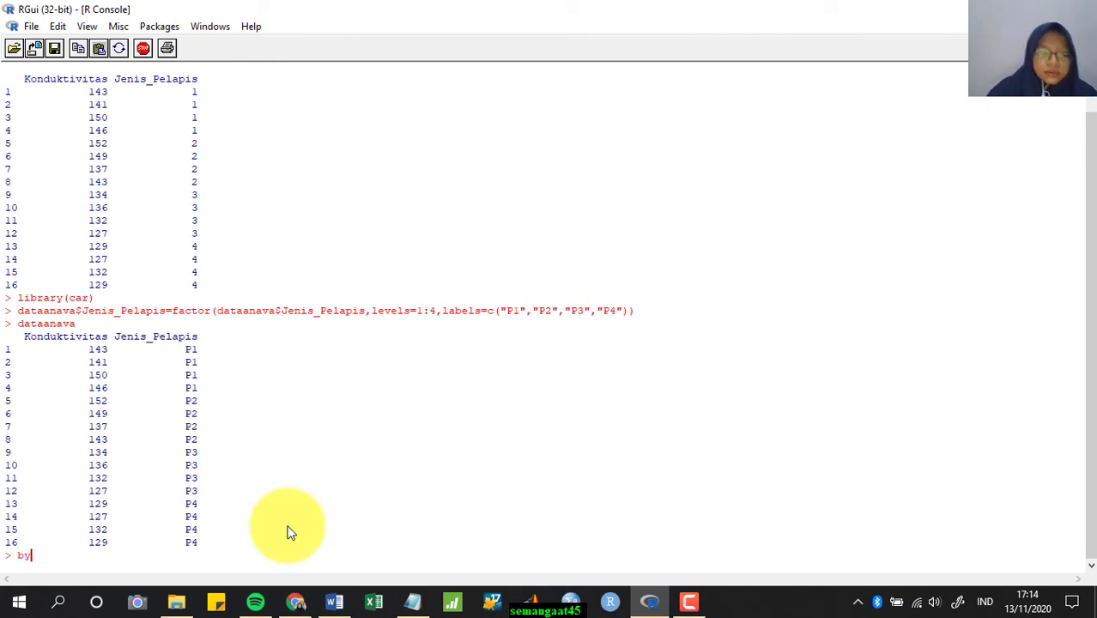
type("(")
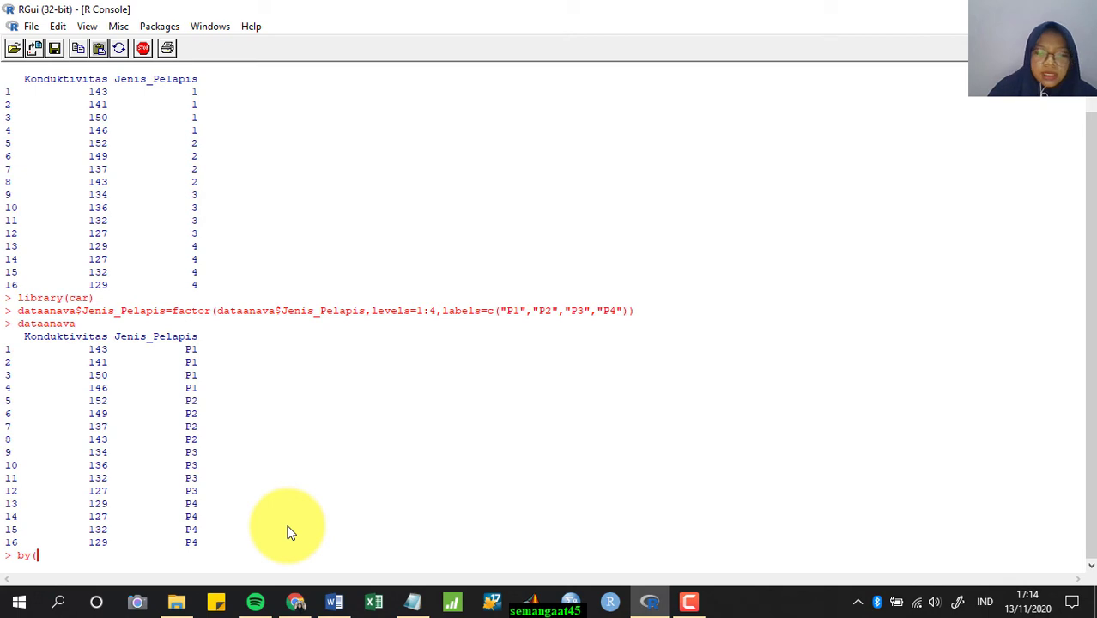
type("da")
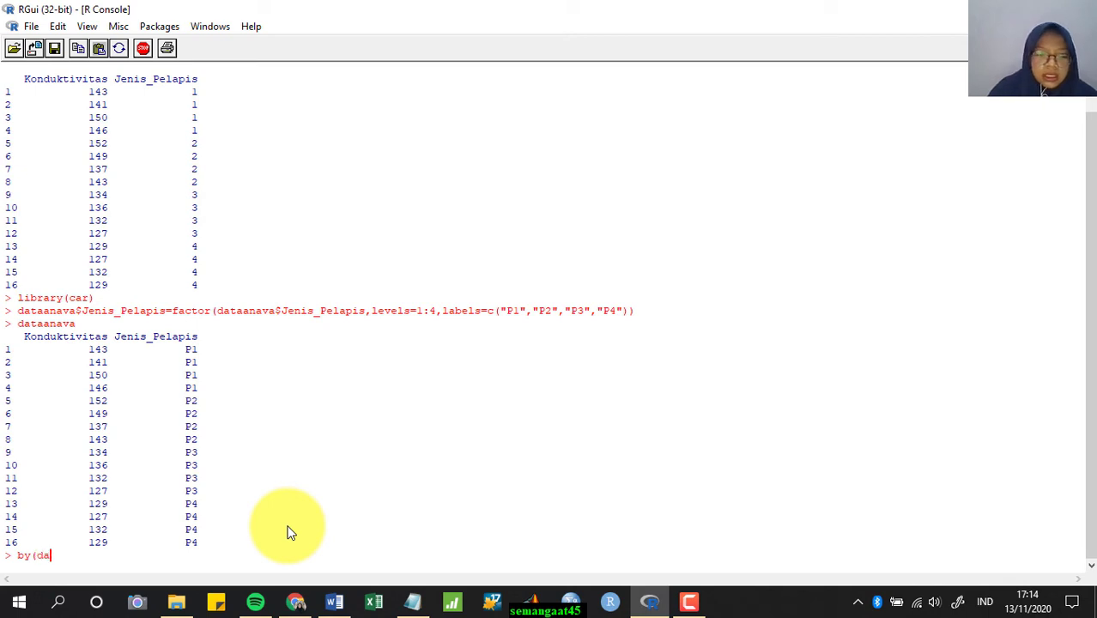
type("ta=dataa")
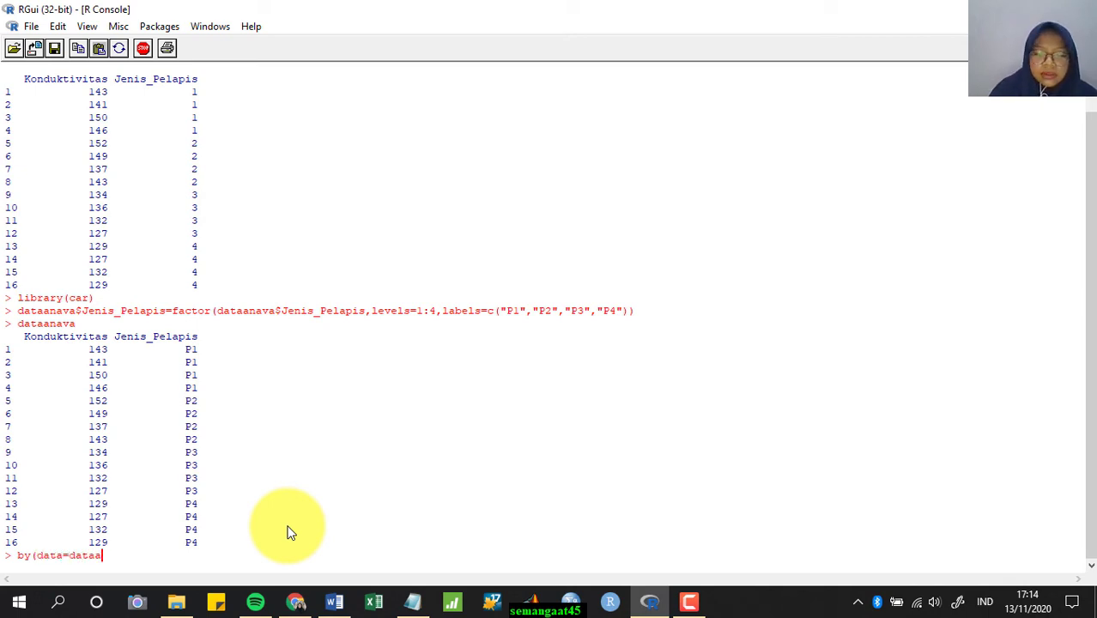
type("nava")
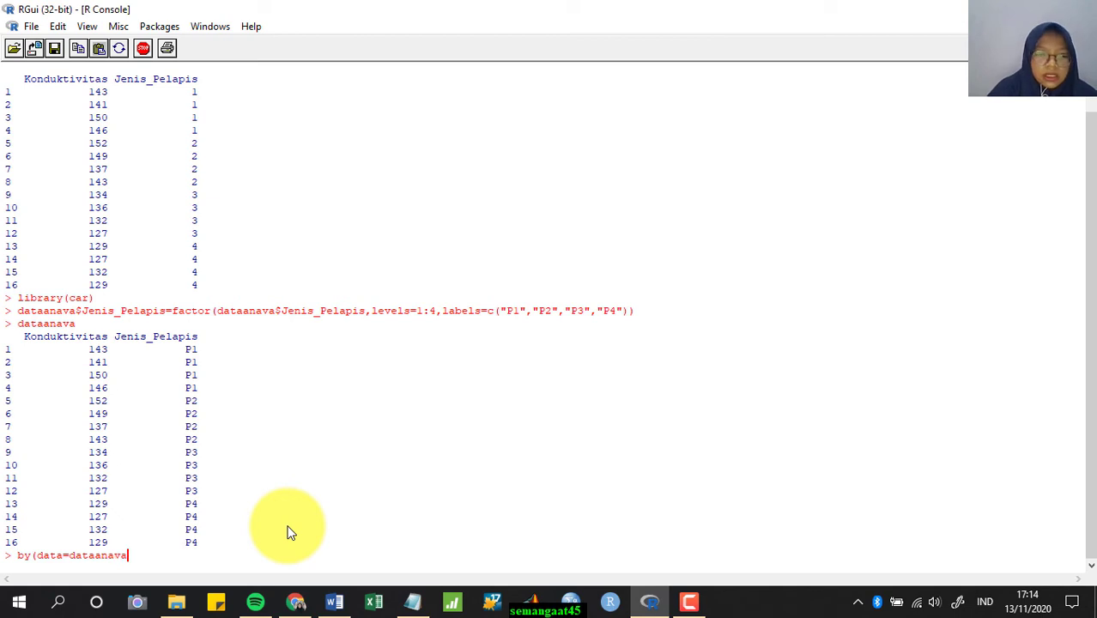
type("$")
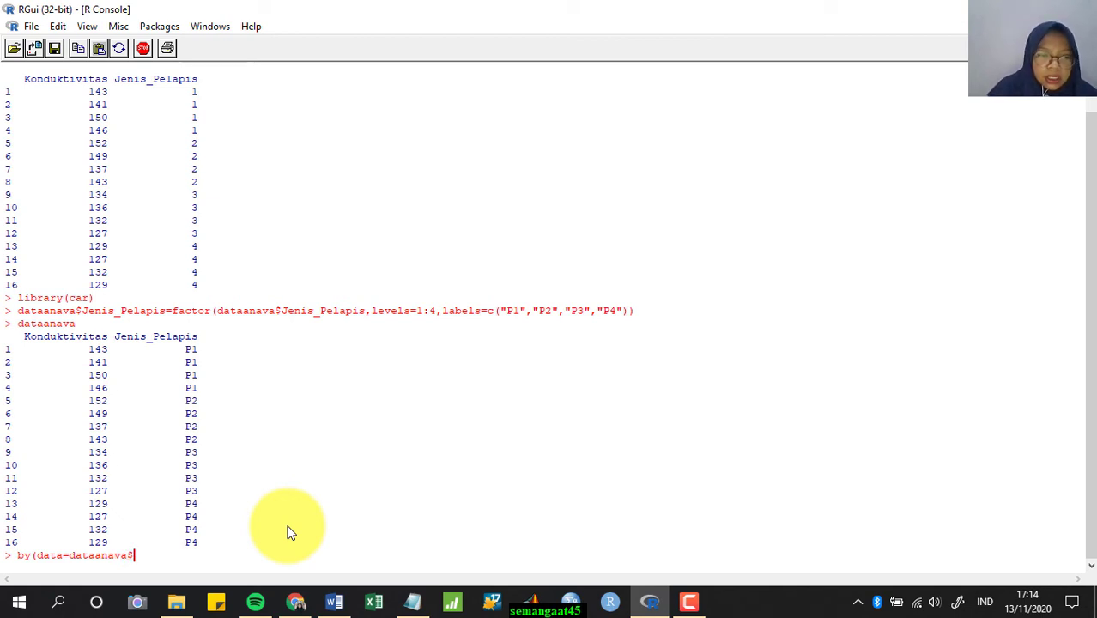
type("Kondukt")
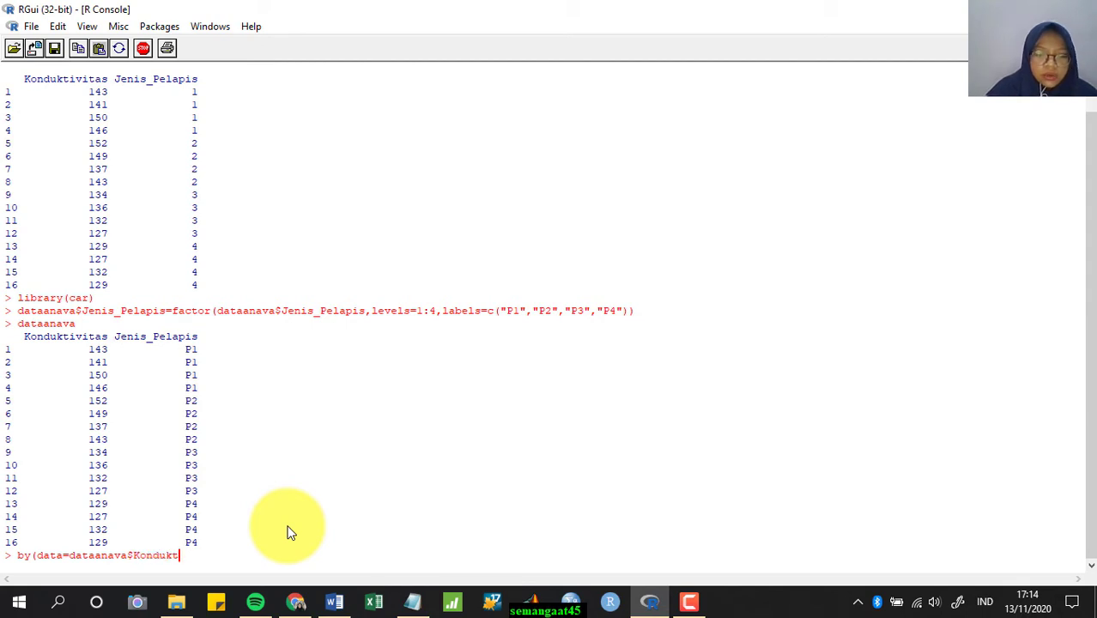
type("ivitas")
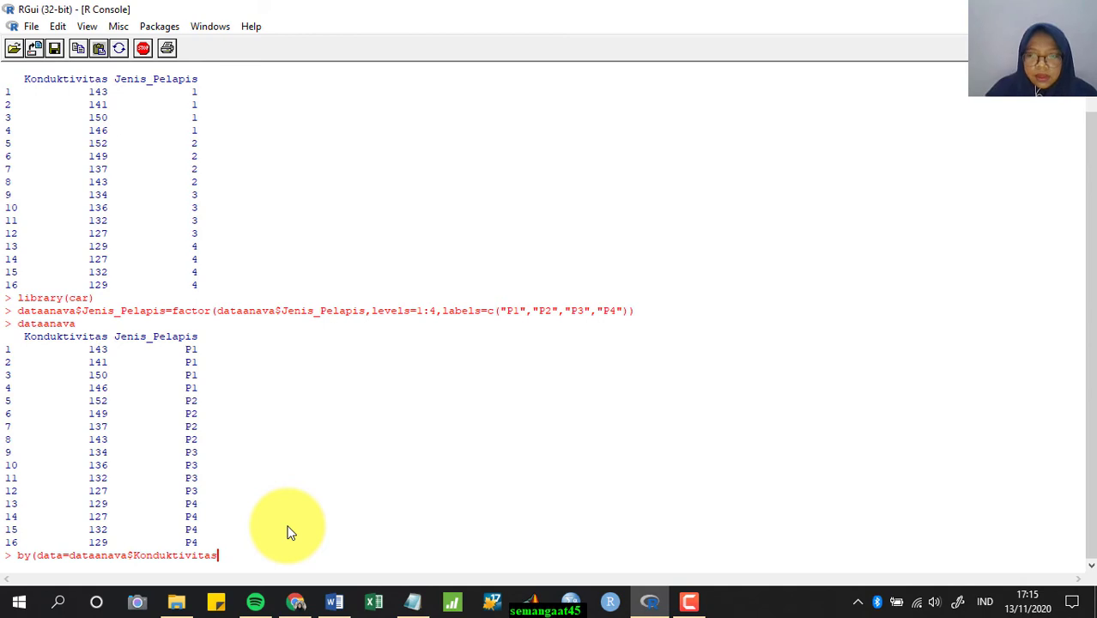
type(", INDI")
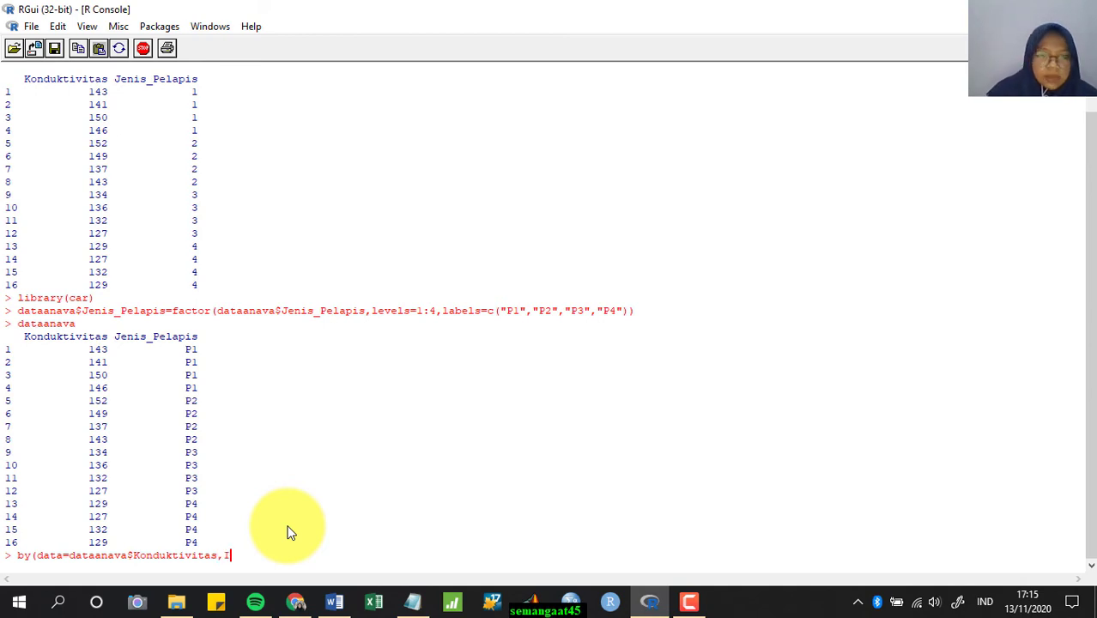
type("CES")
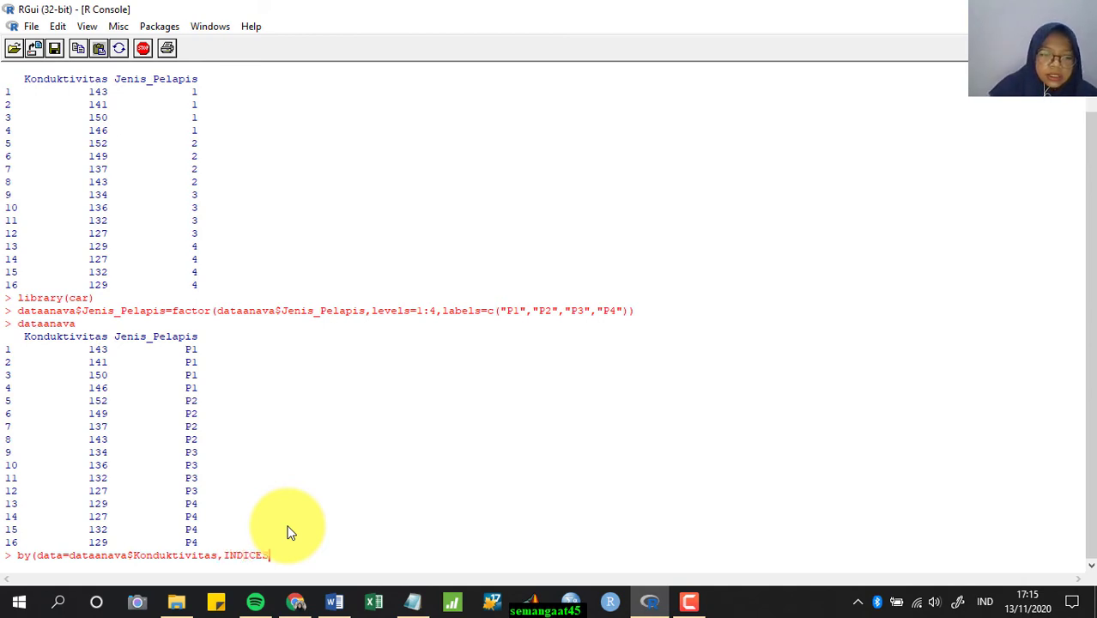
type("=")
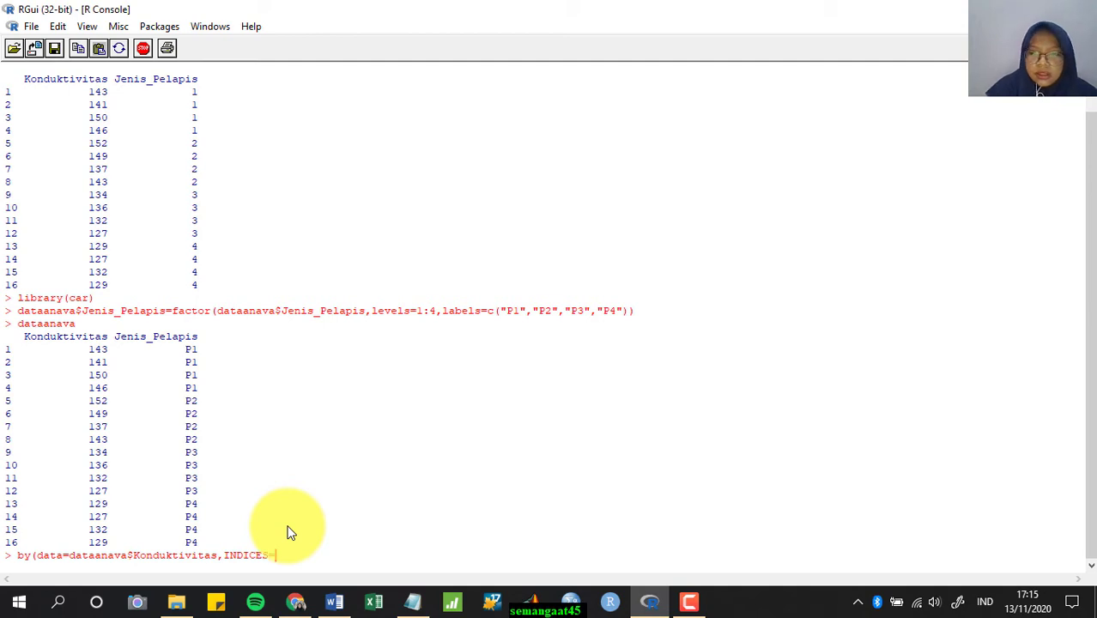
type("dataanava")
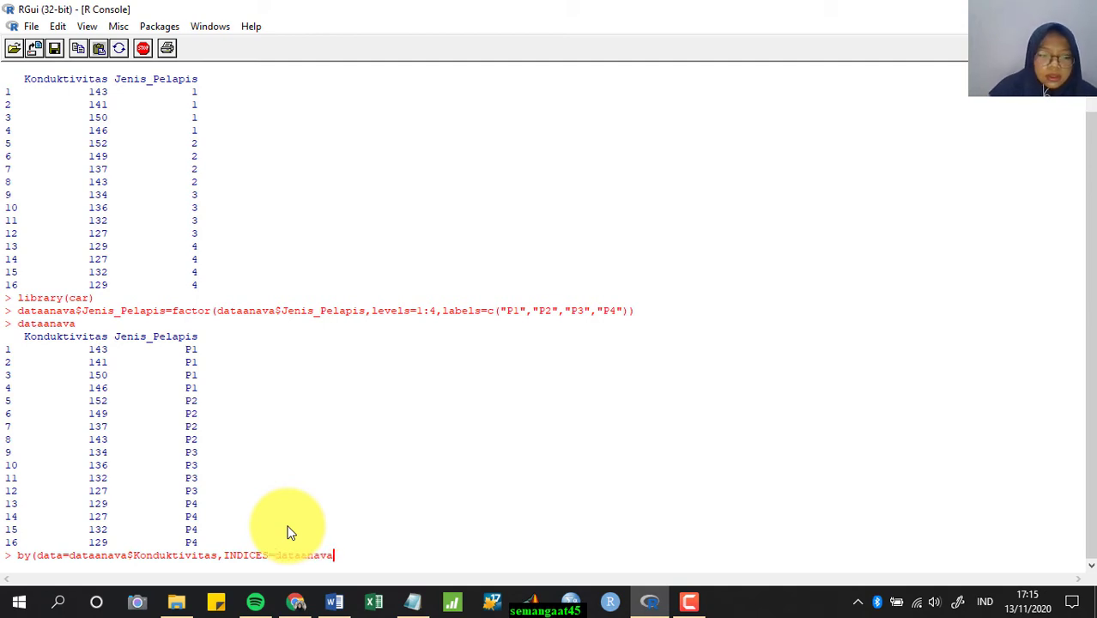
type("$")
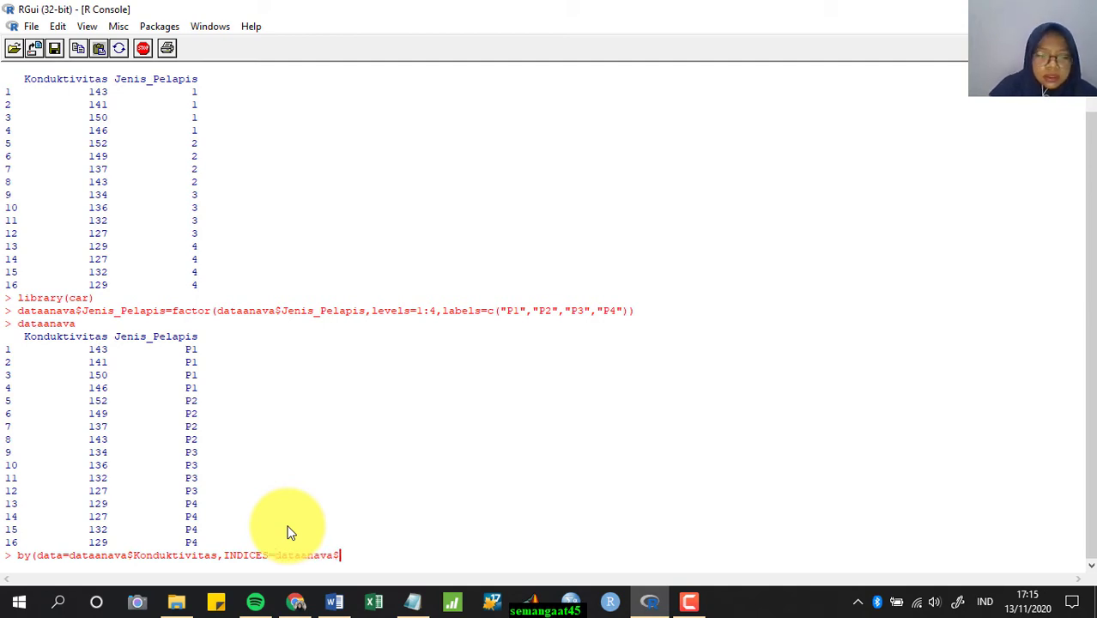
type("Jenis_")
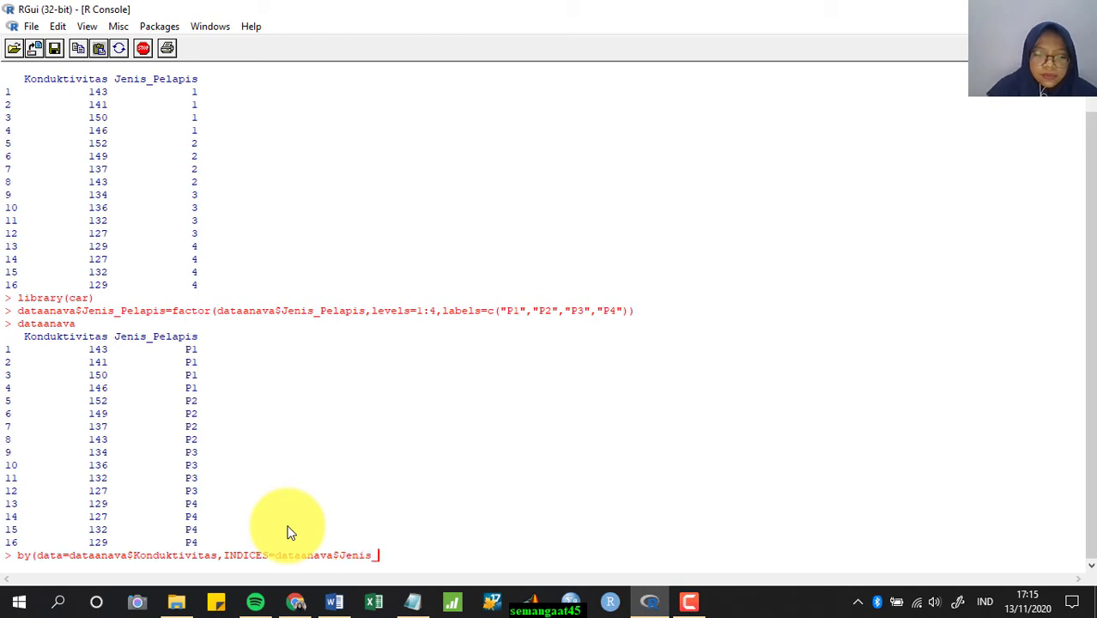
type("Pelapis")
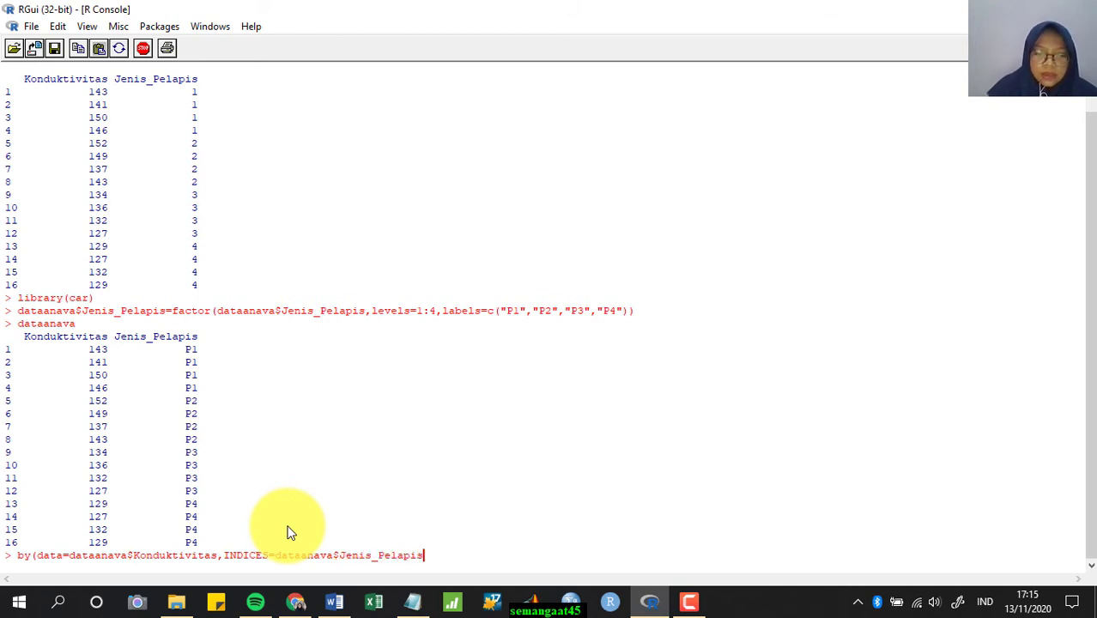
type(",")
type("FUn")
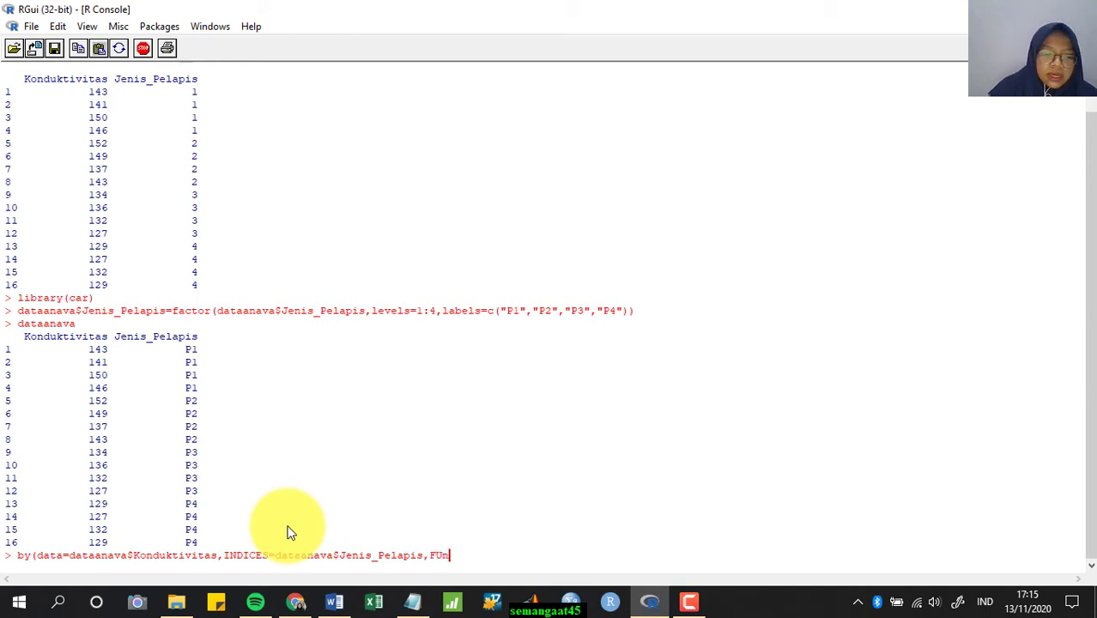
key("BackSpace")
type("N")
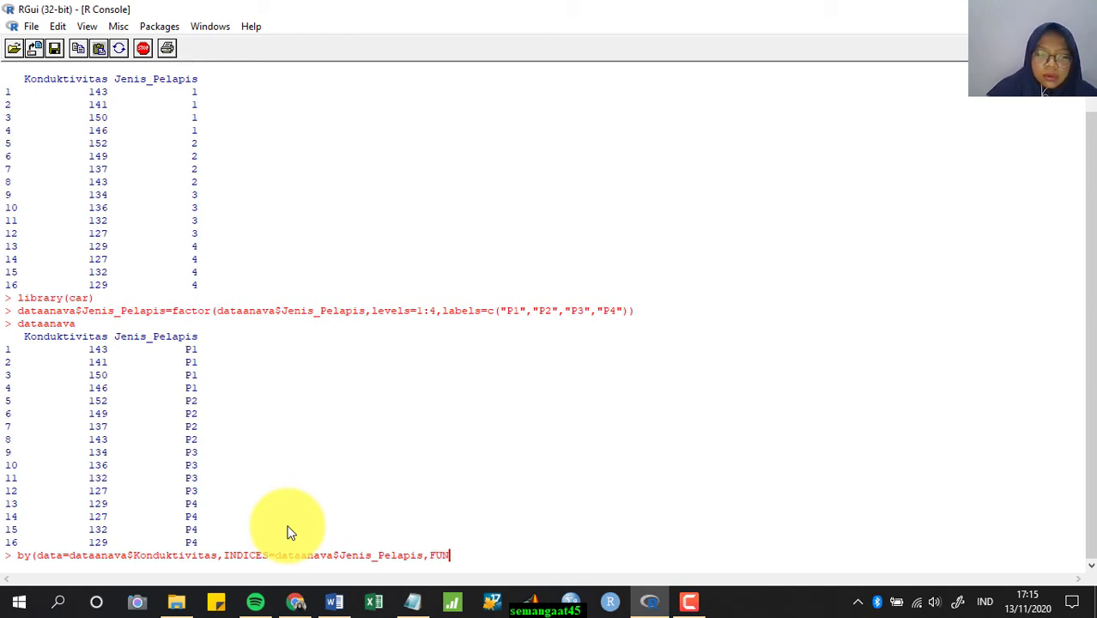
type("=")
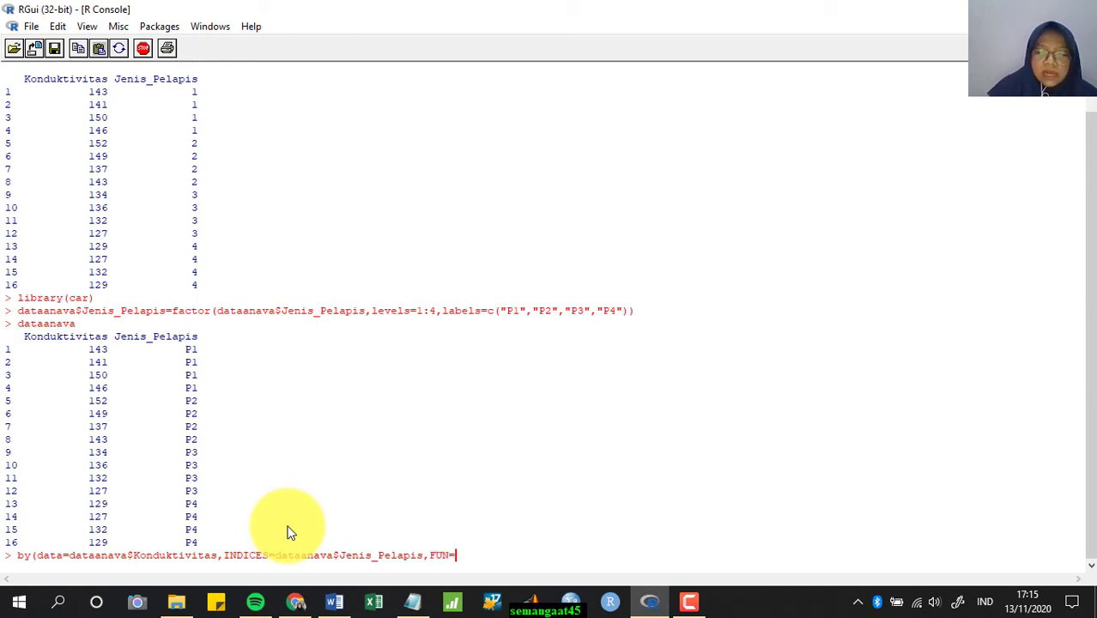
type("shap")
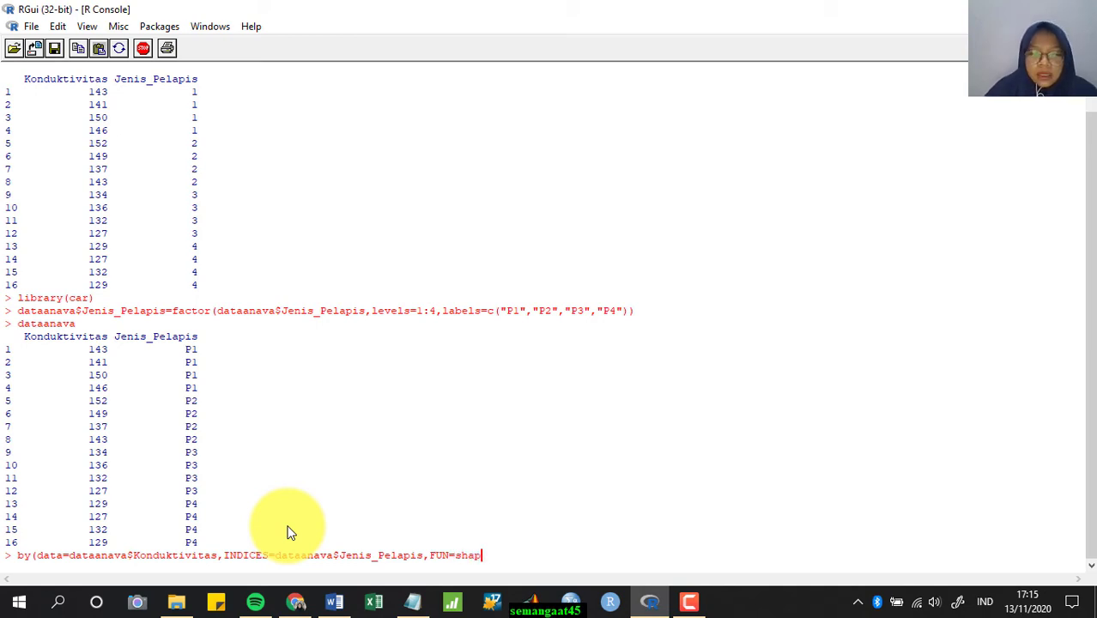
type("iro")
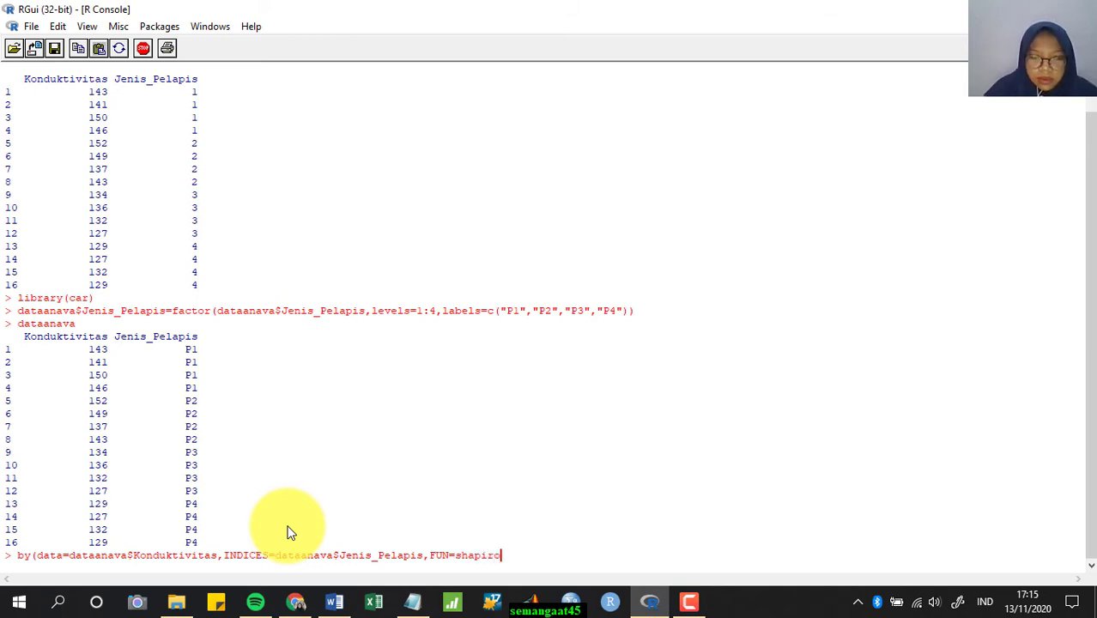
type(".te")
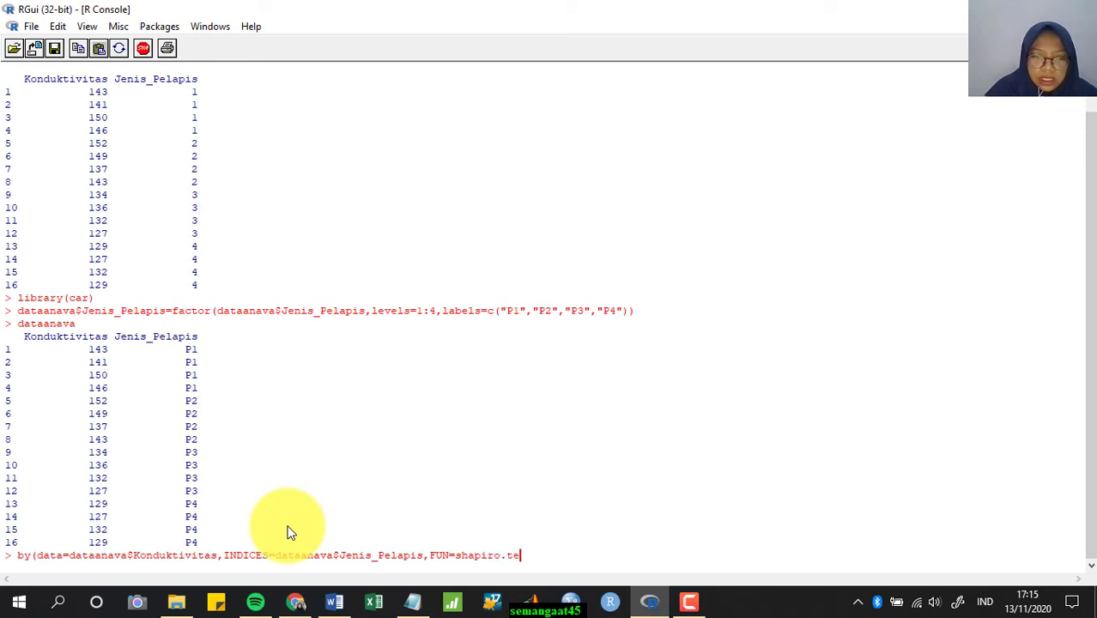
type("st)")
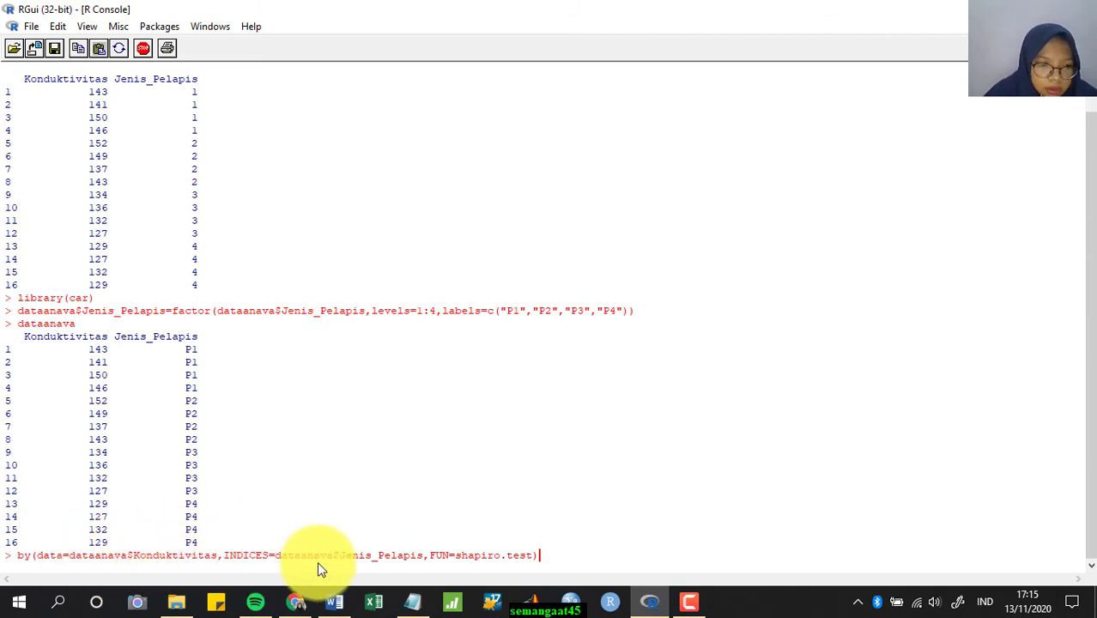
key("Return")
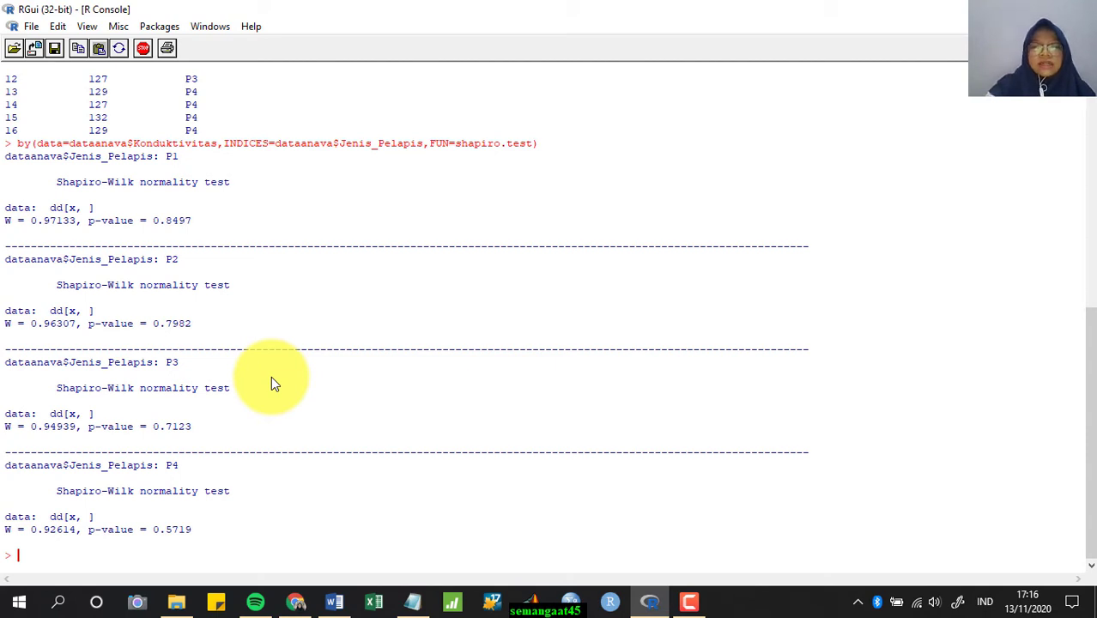
Run Levene's test of equal variances into ujivariansi with leveneTest(Konduktivitas~Jenis_Pelapis,data=dataanava,center='mean')
type("ujiva")
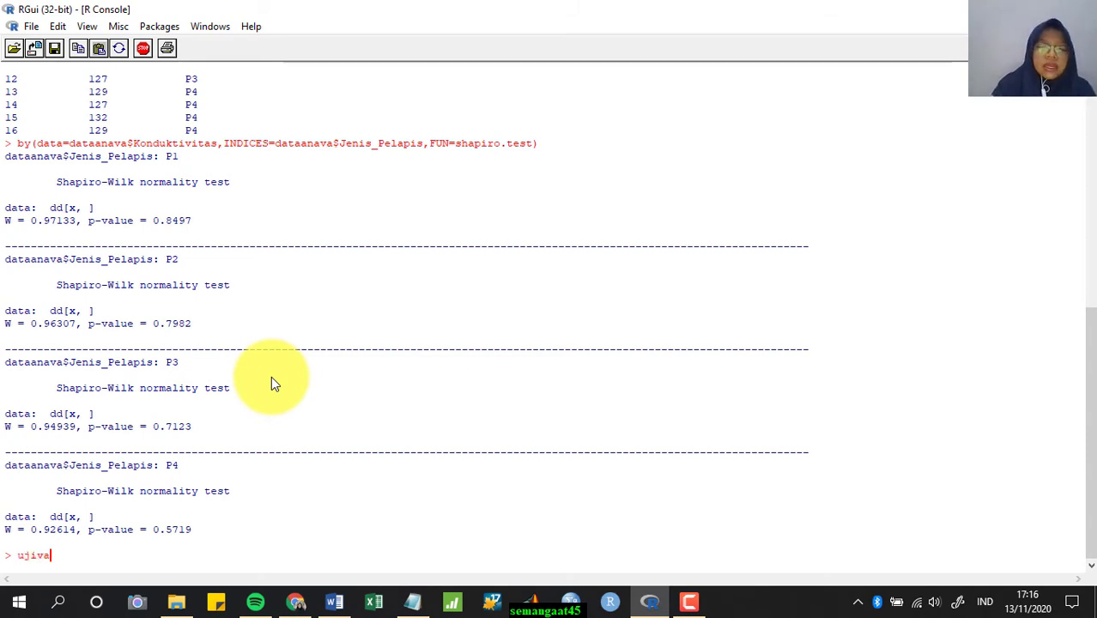
type("ria")
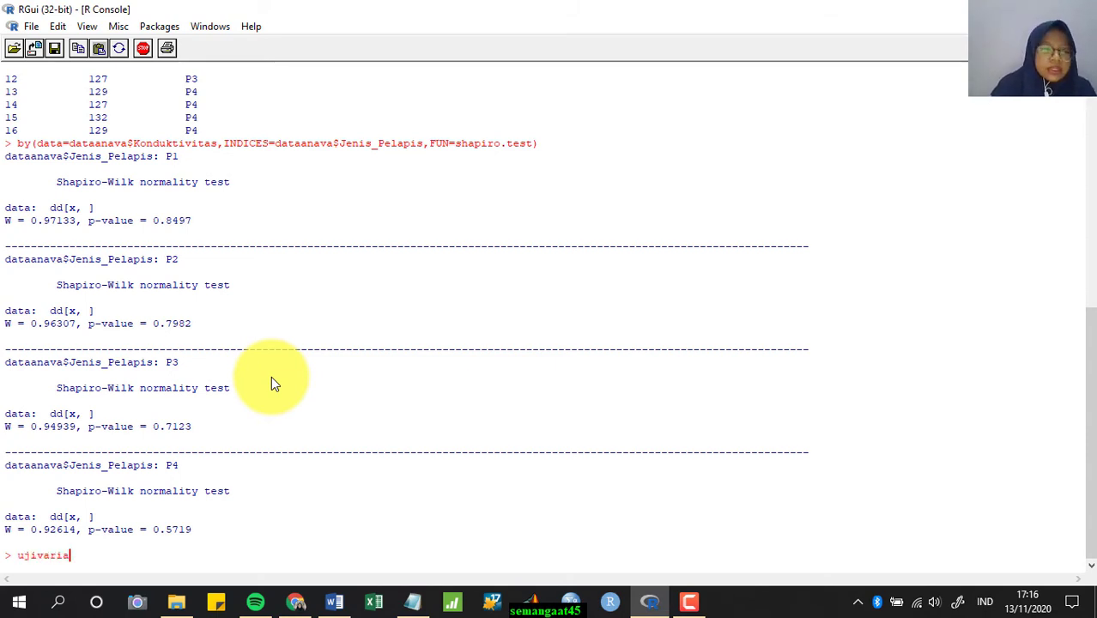
type("nsi=")
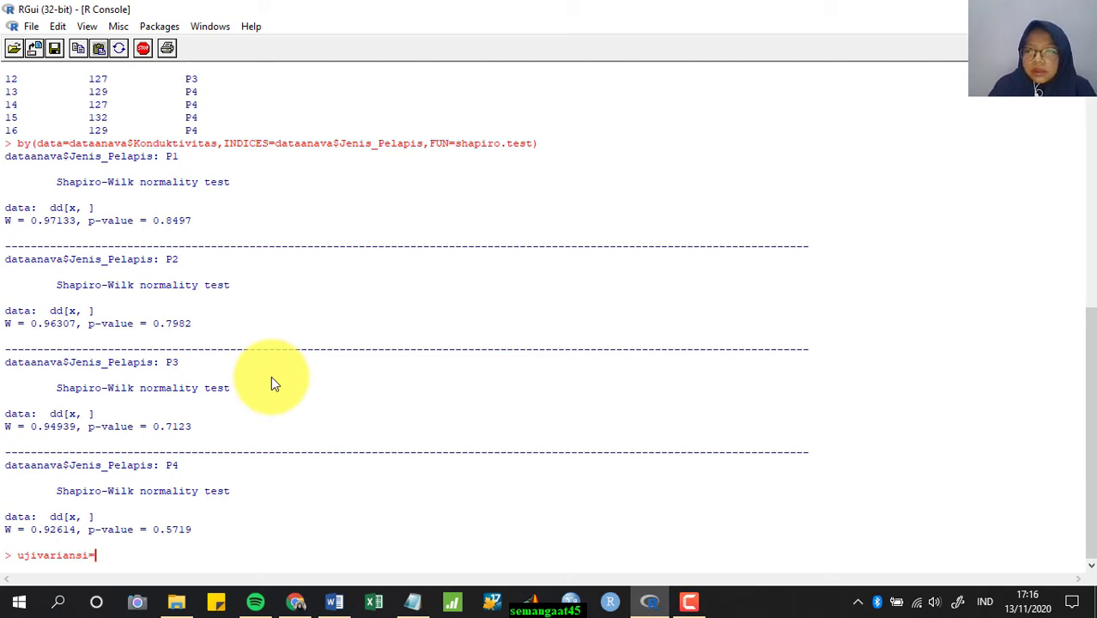
type("lev")
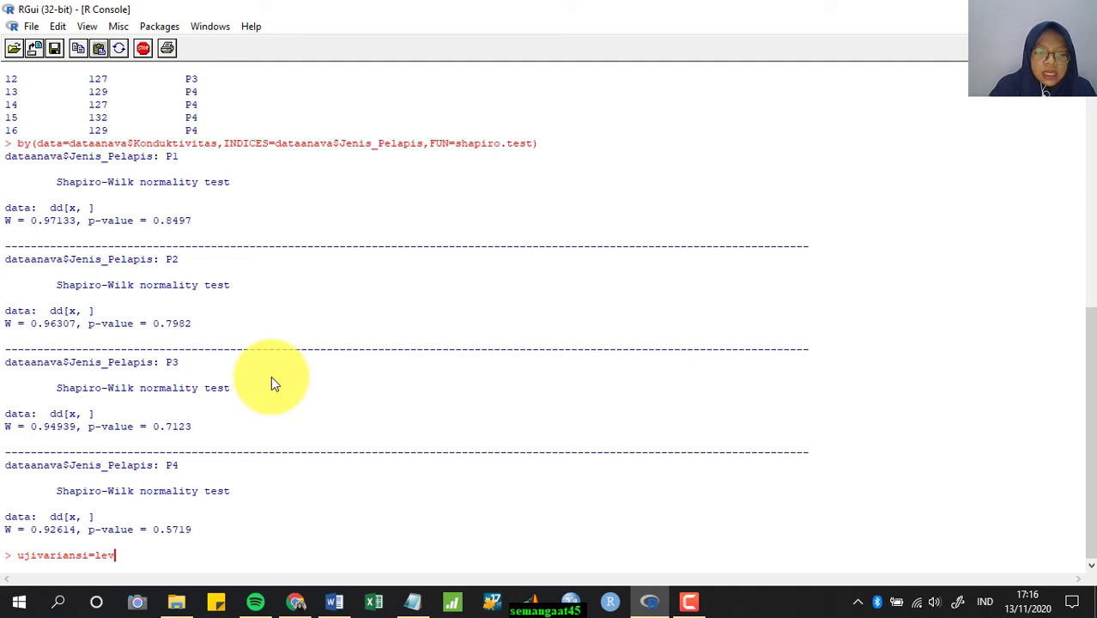
type("eneTes")
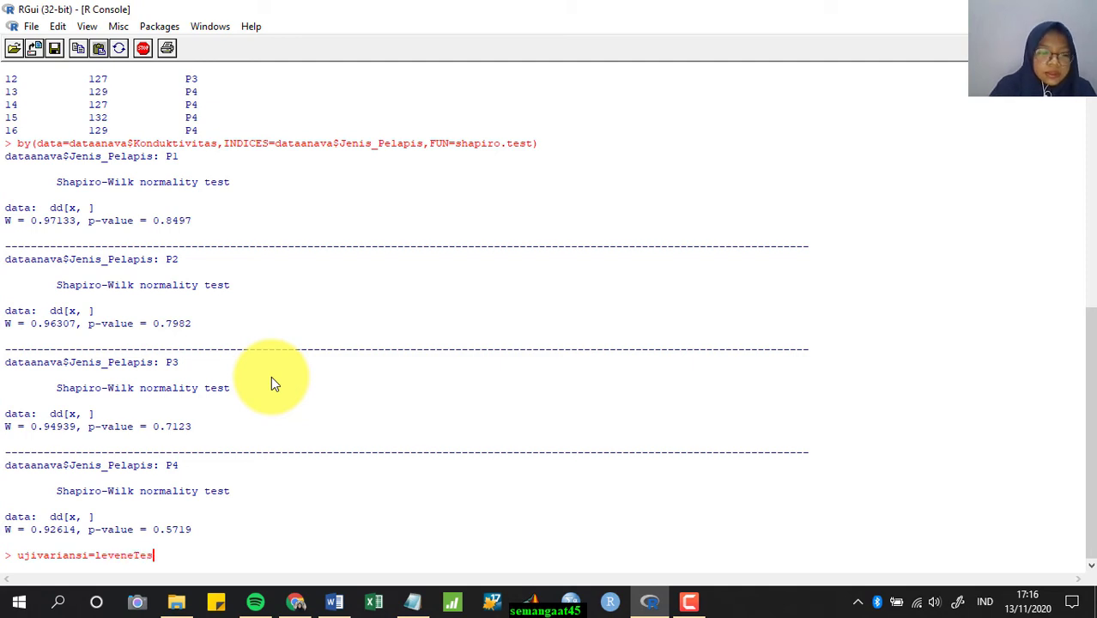
type("t(")
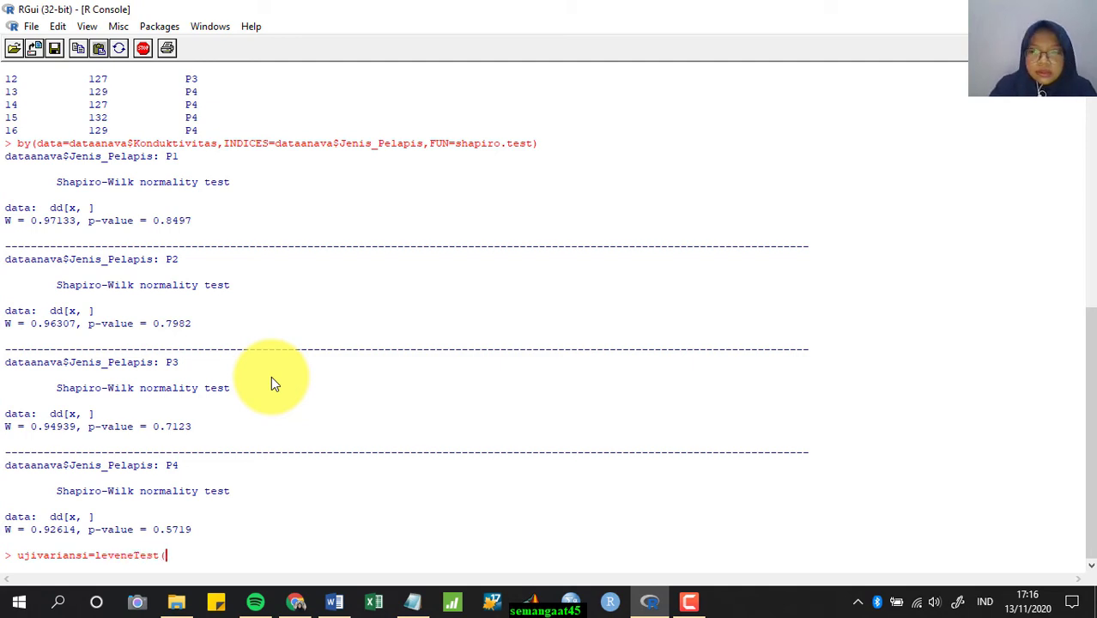
type("Konduk")
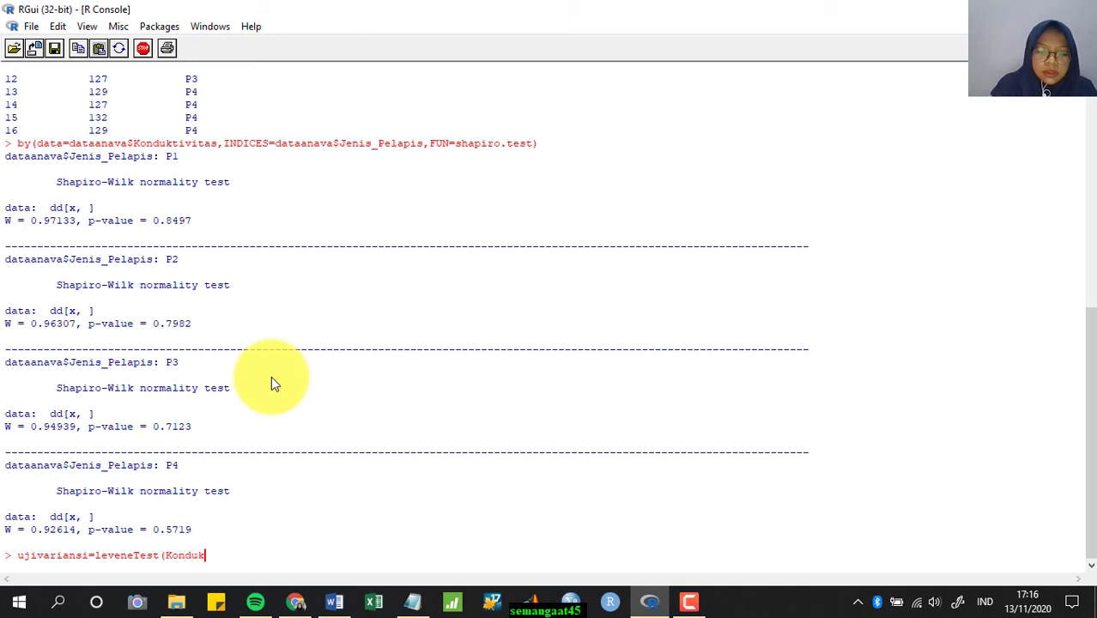
type("tivitas")
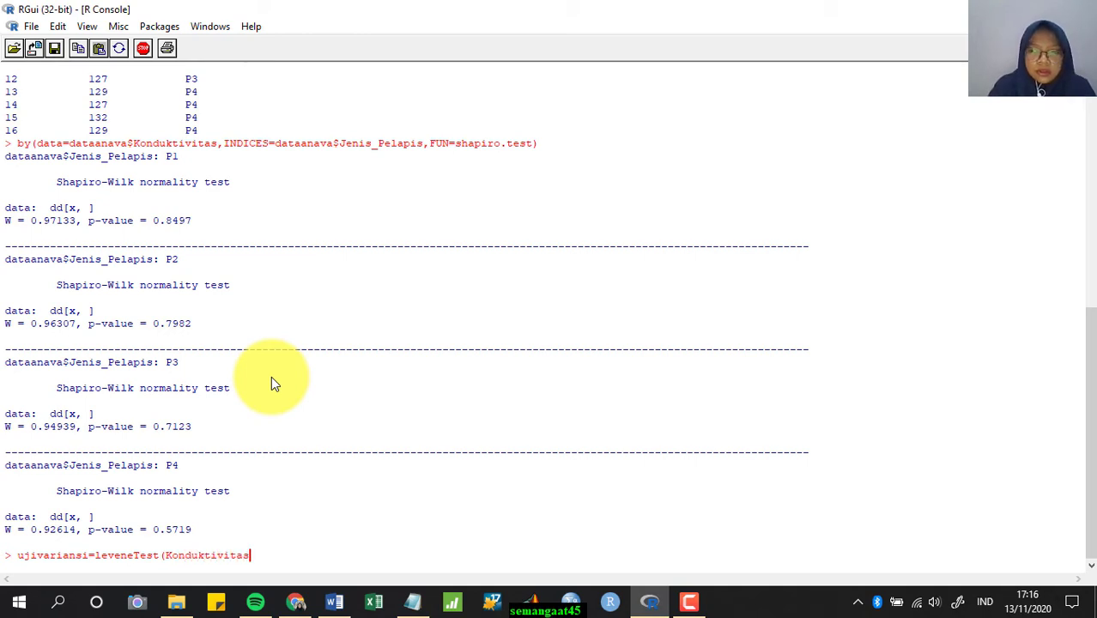
type("~J")
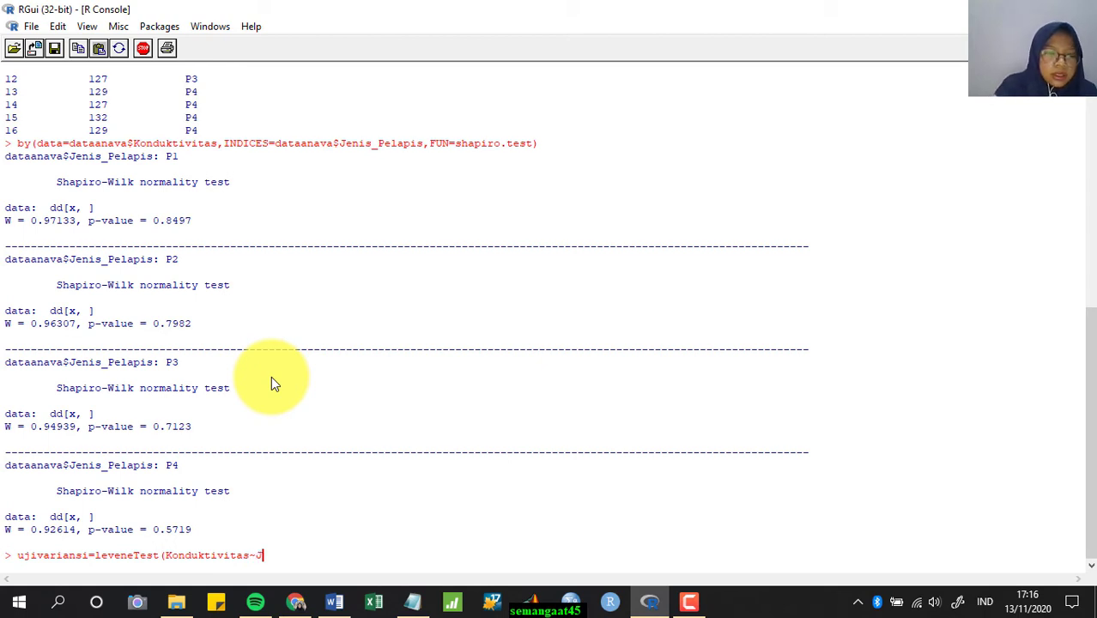
type("enis_Pelapis")
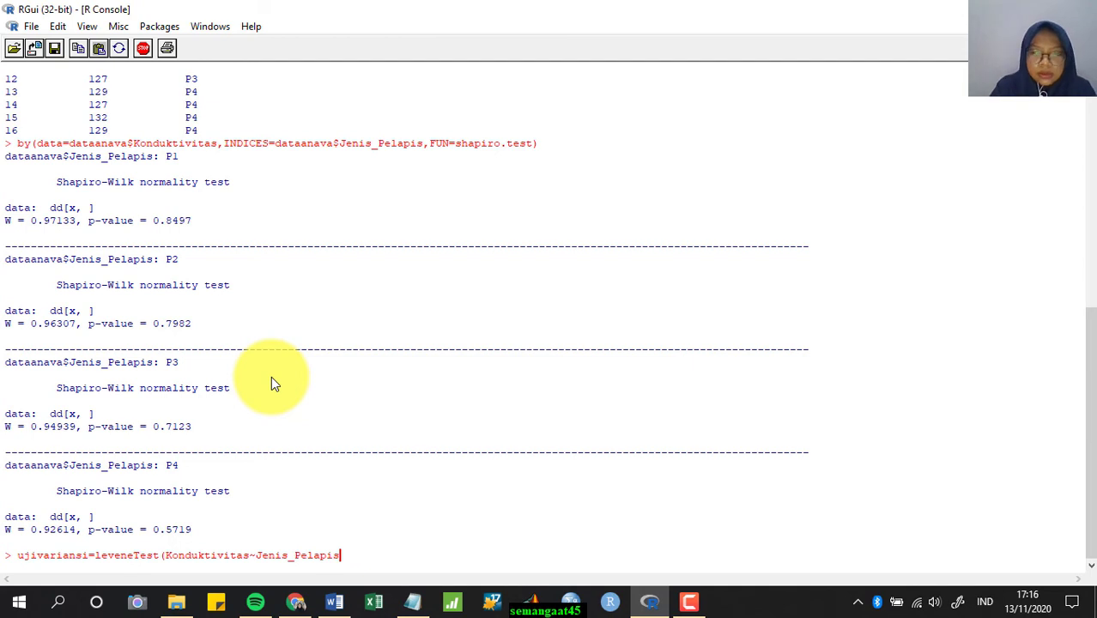
type(",")
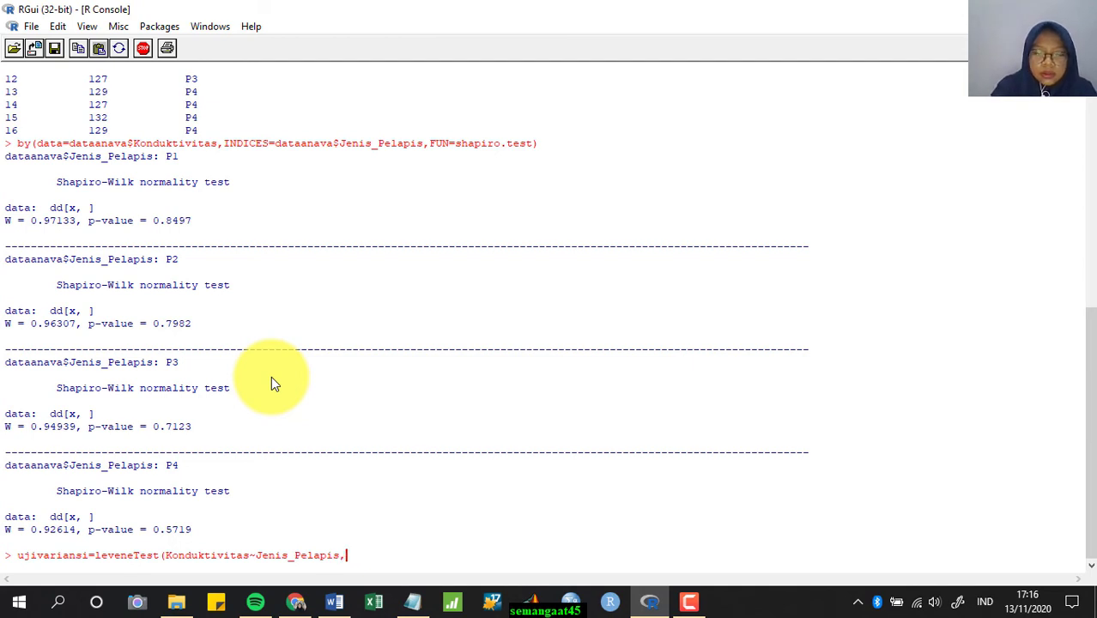
type("data=")
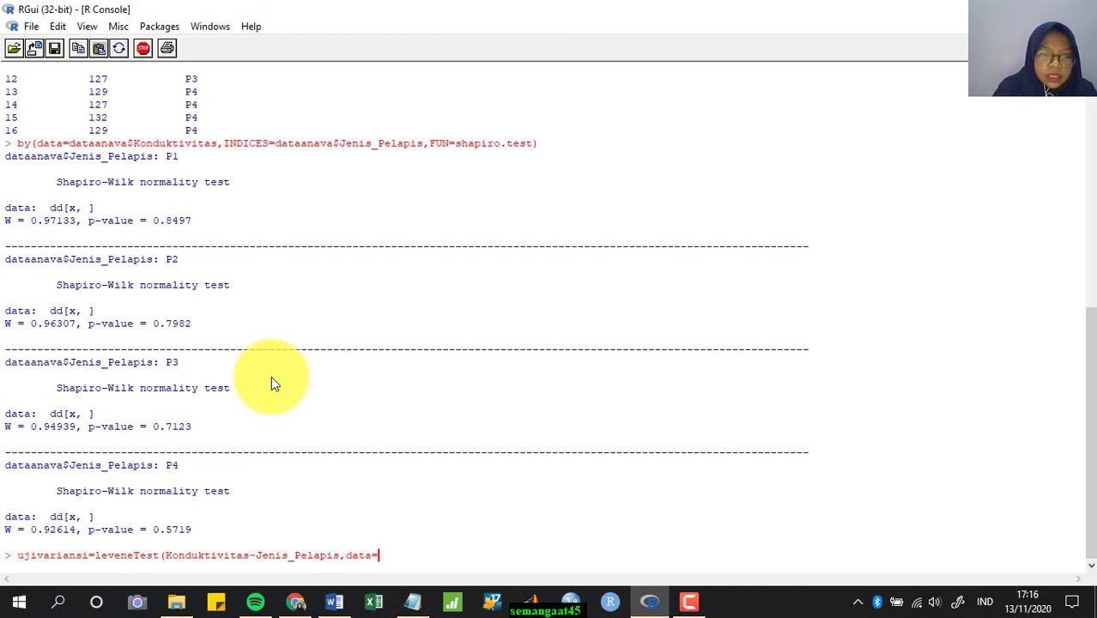
type("dataa")
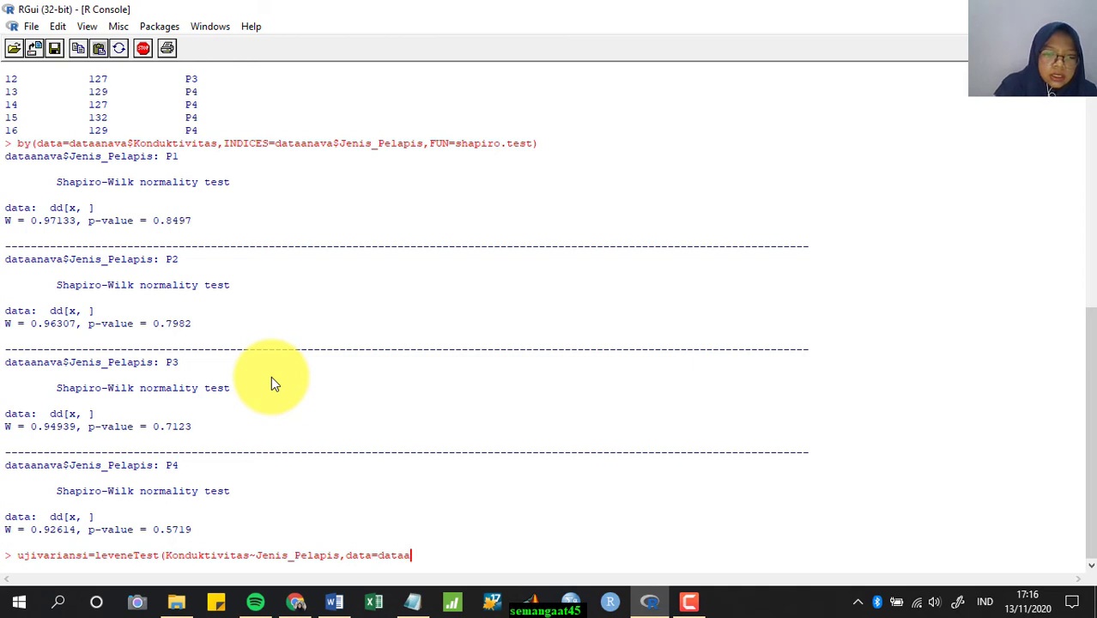
type("nava")
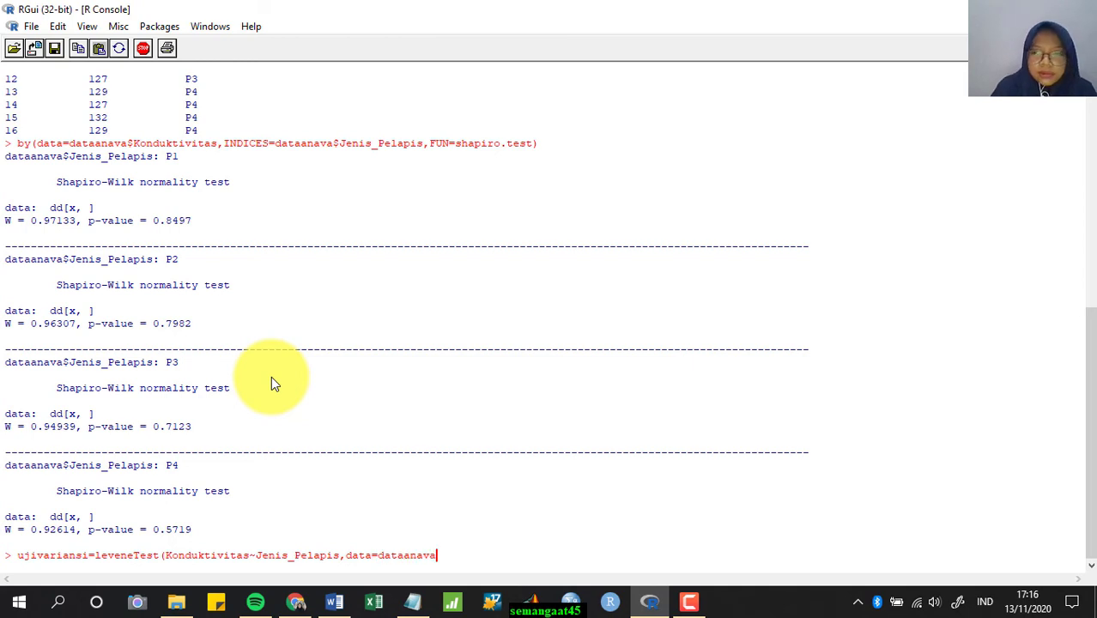
type(",cent")
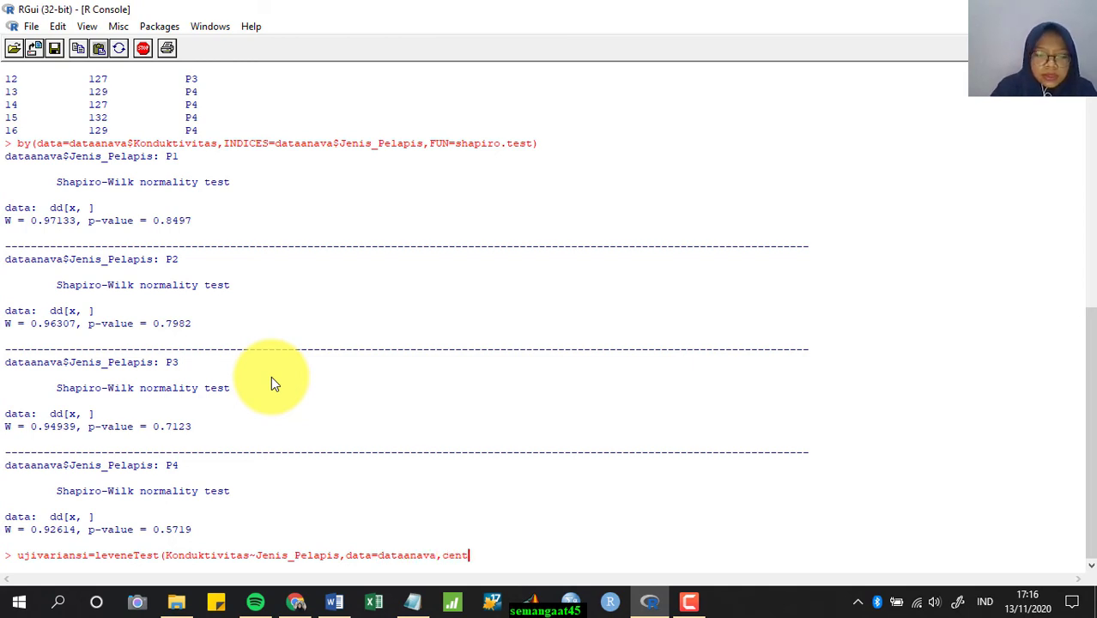
type("er=")
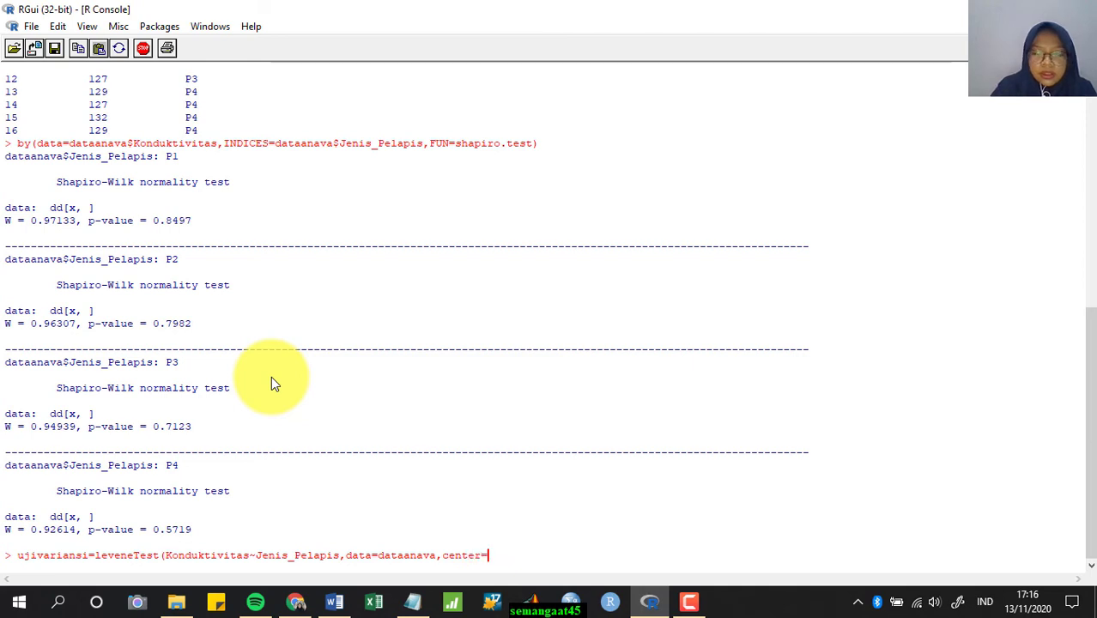
type("'mean")
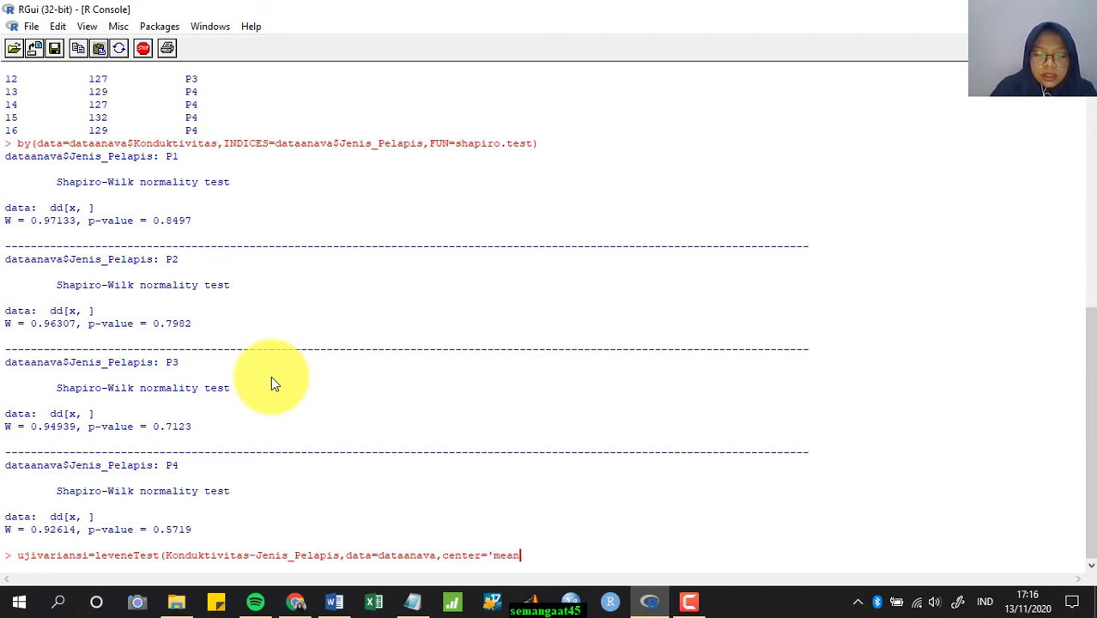
type("')")
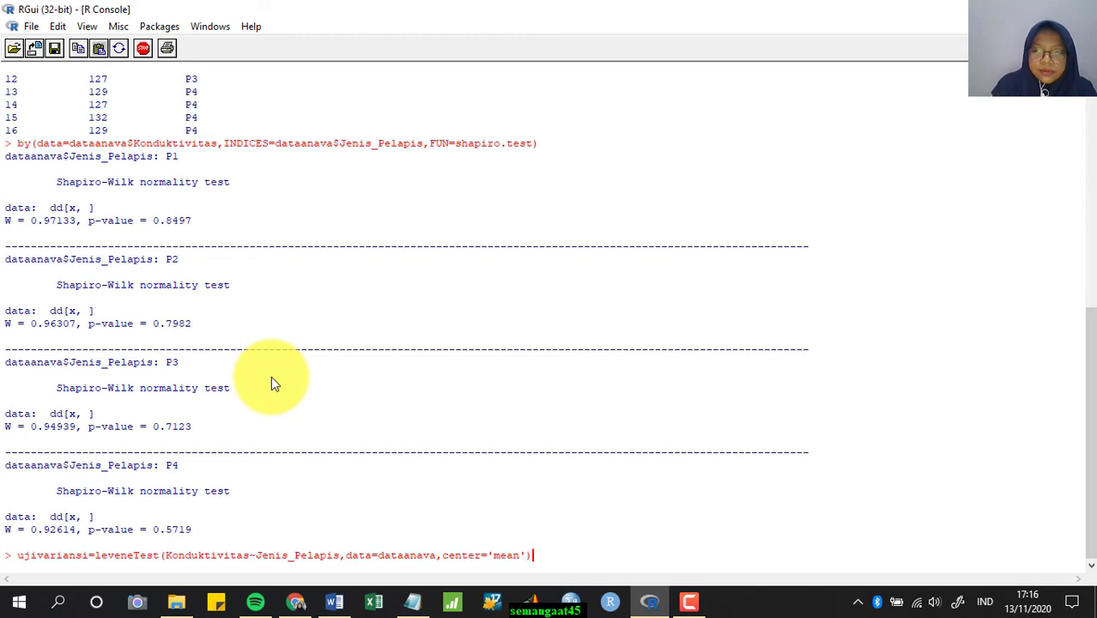
key("Return")
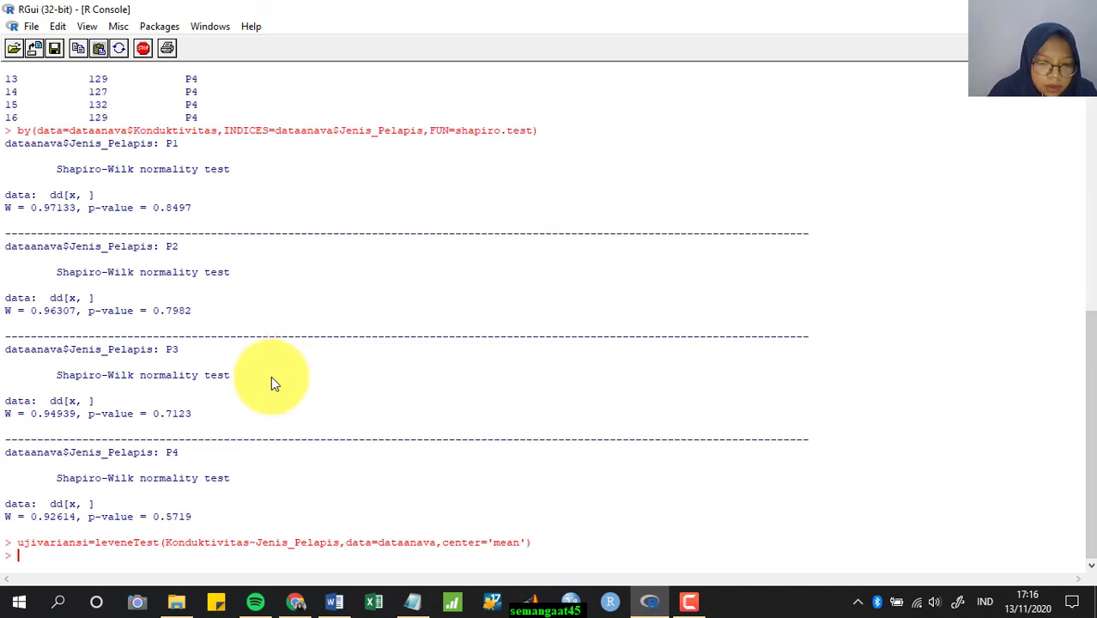
Print ujivariansi in the console to show the Levene's test output
type("uji")
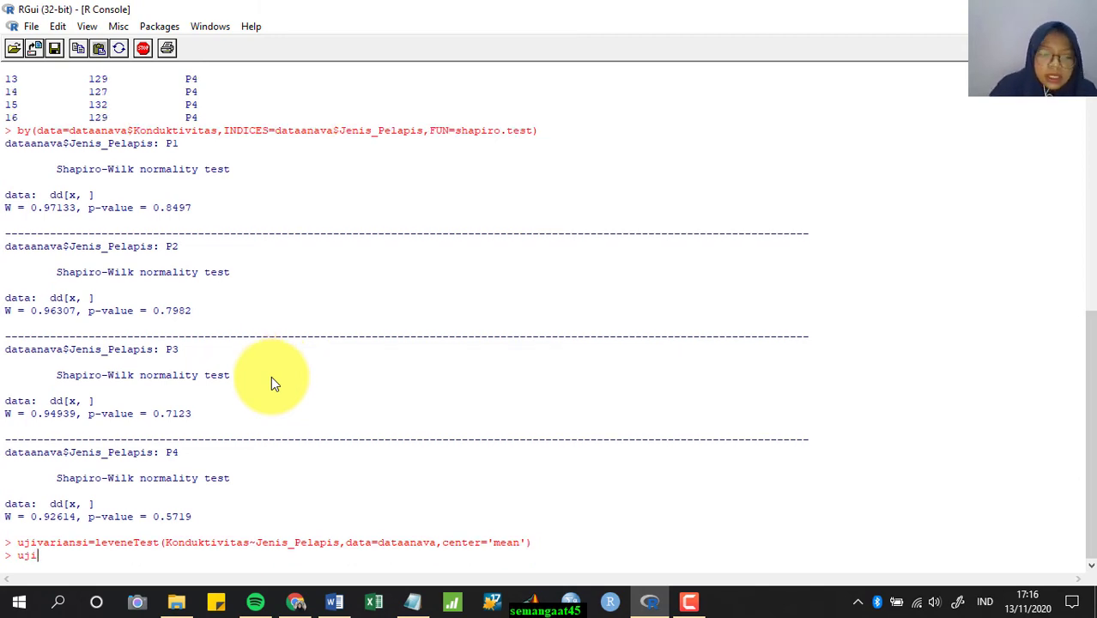
type("variansi")
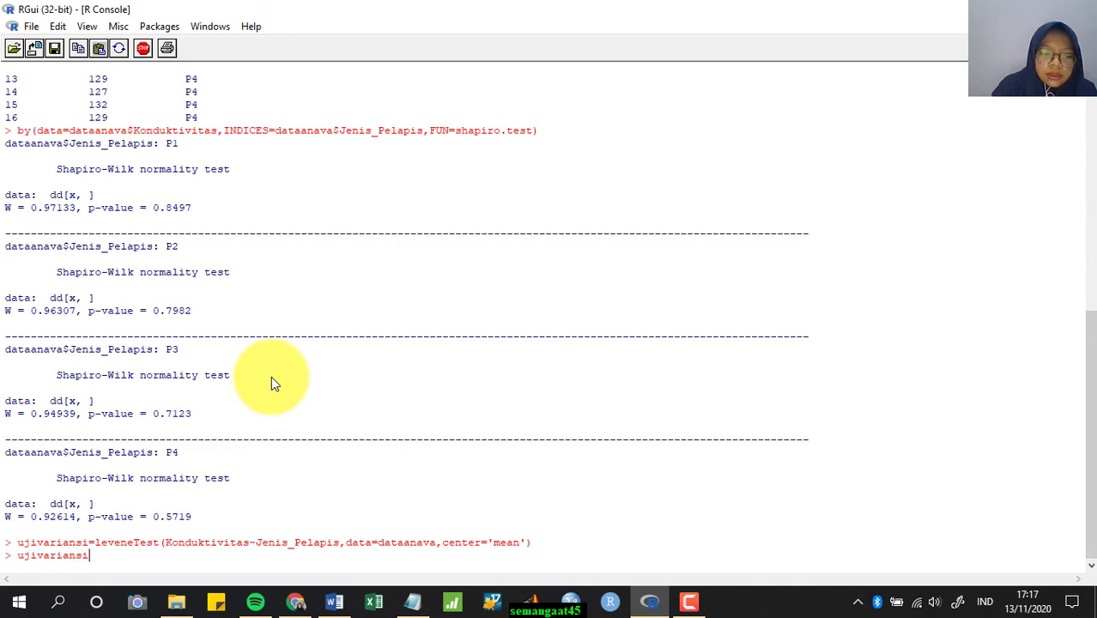
key("Return")
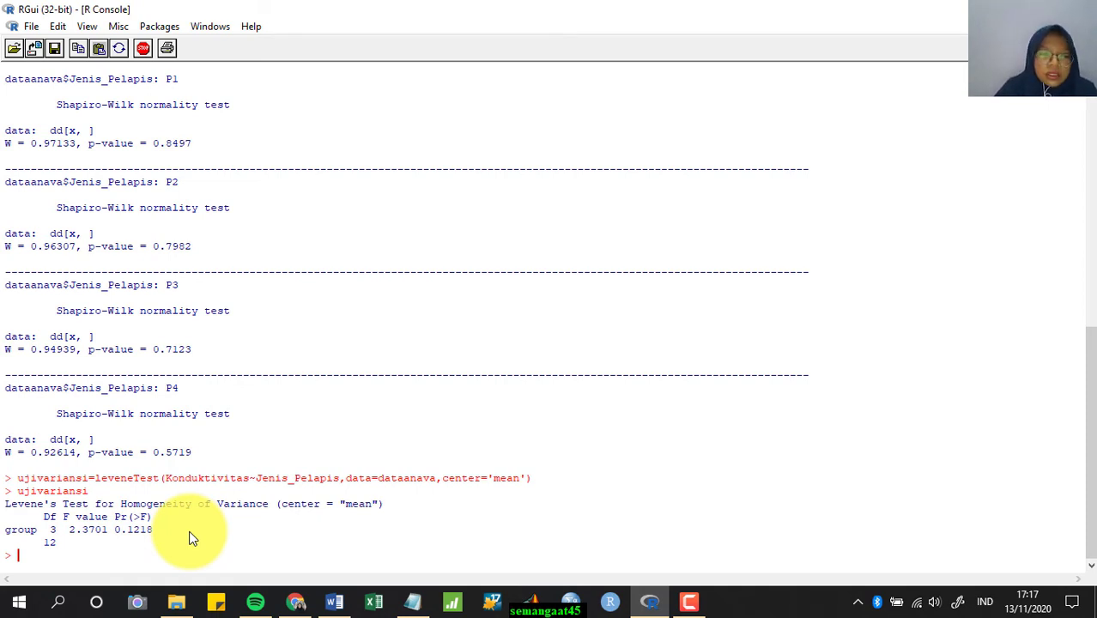
Fit a one-way ANOVA of conductivity by coating type into anaval with aov(Konduktivitas~Jenis_Pelapis,data=dataanava)
type("anava")
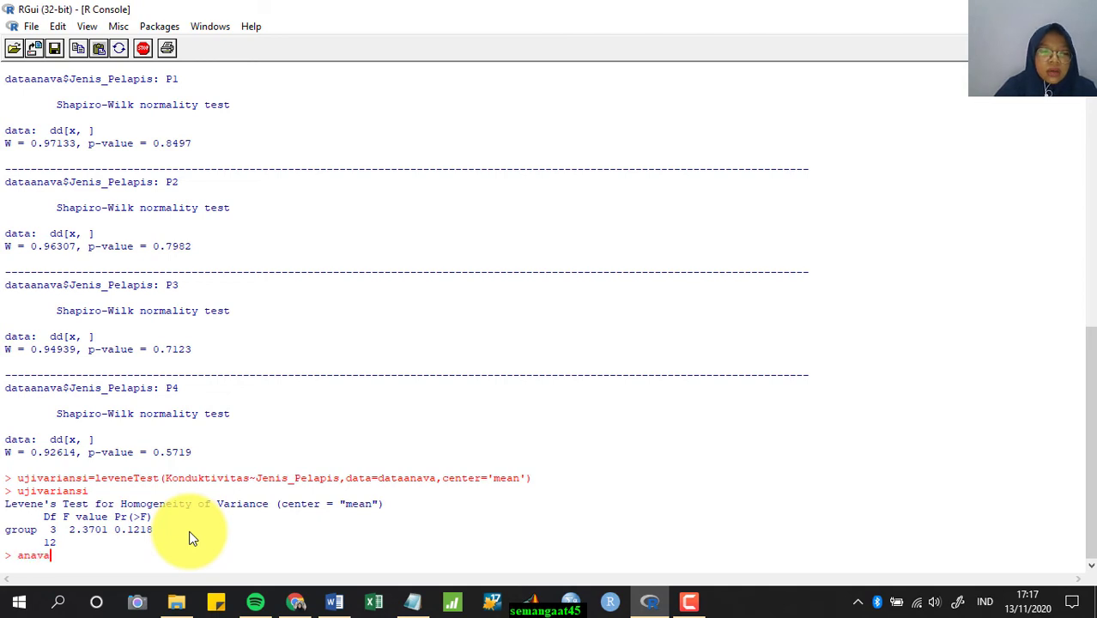
type("i")
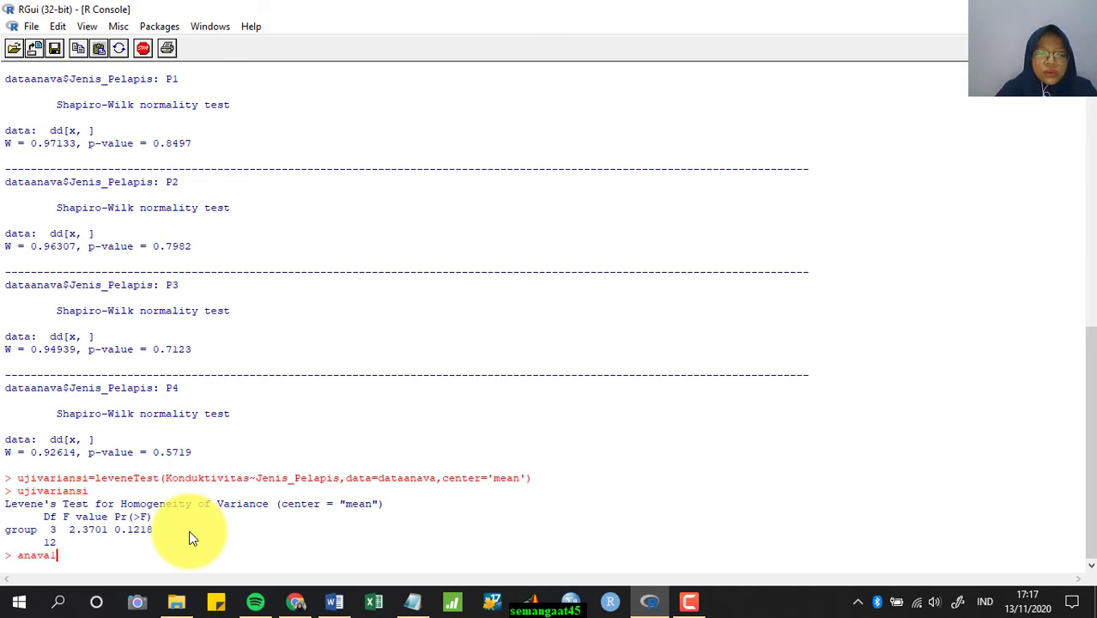
type("=")
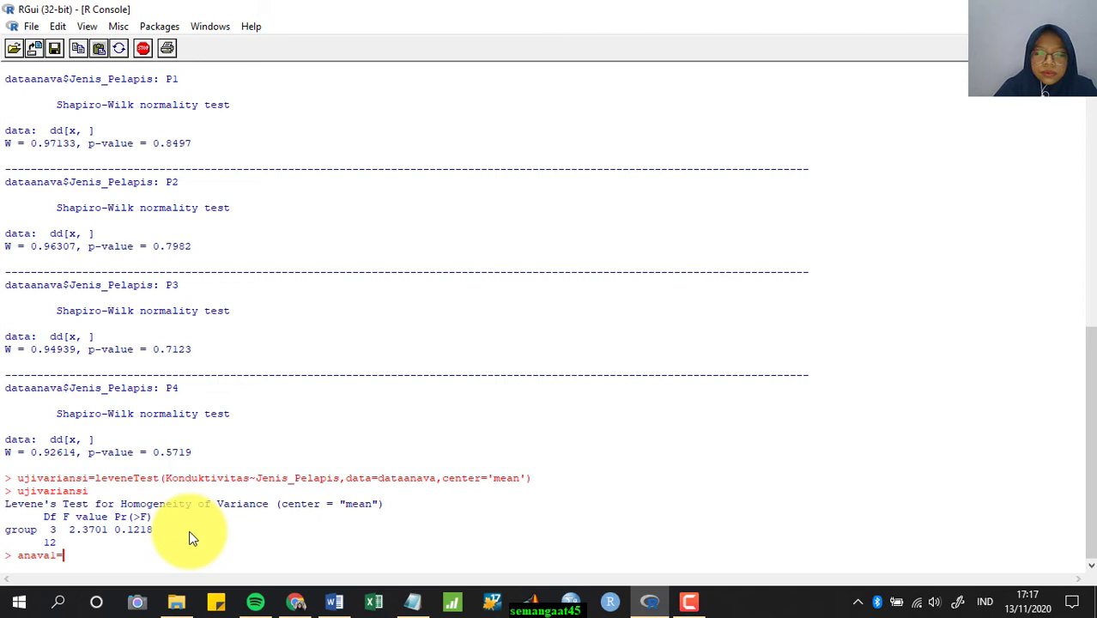
type("aov")
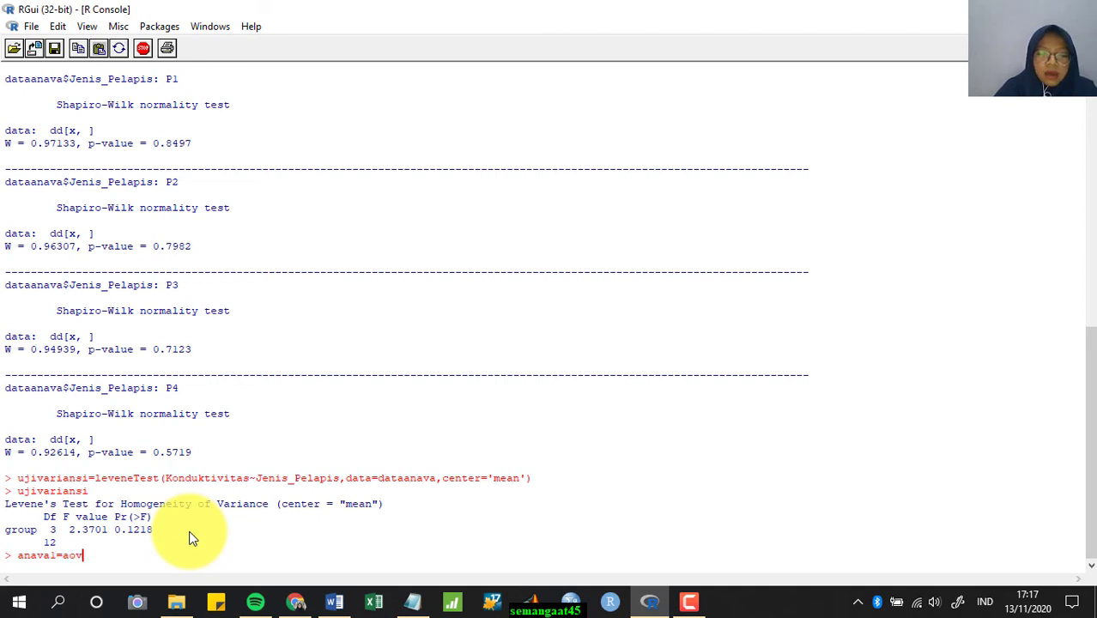
type("(Kon")
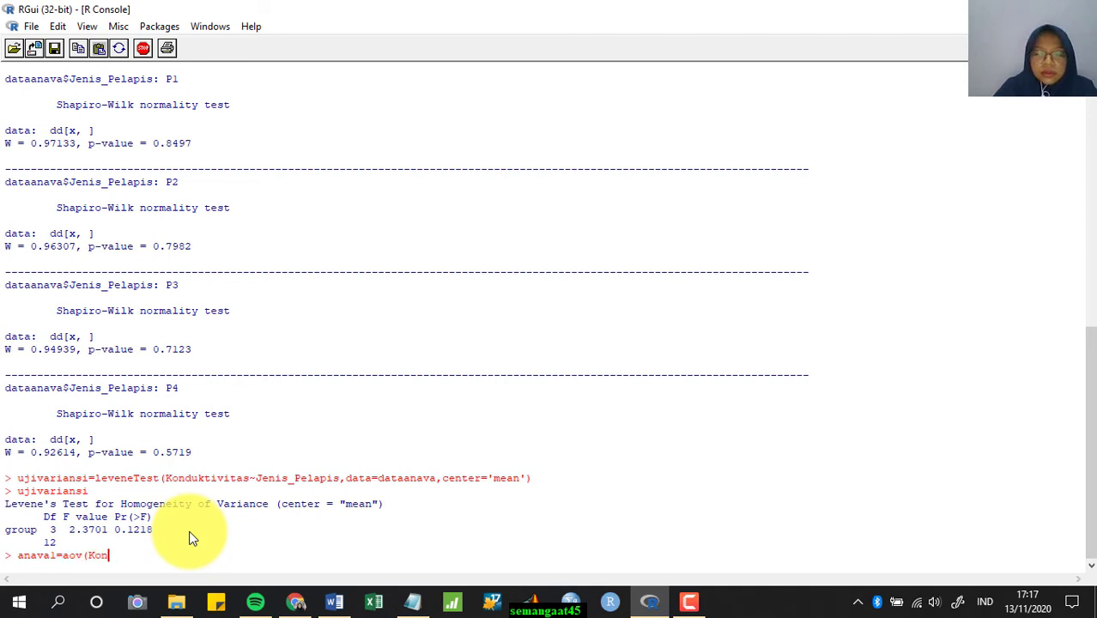
type("duktivitas")
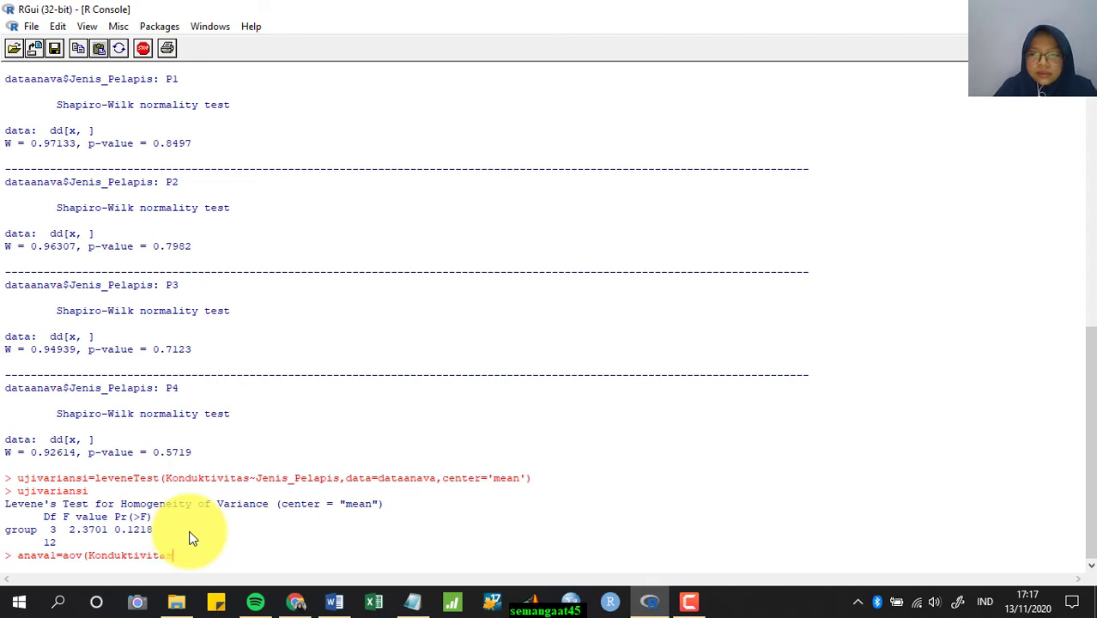
type("~")
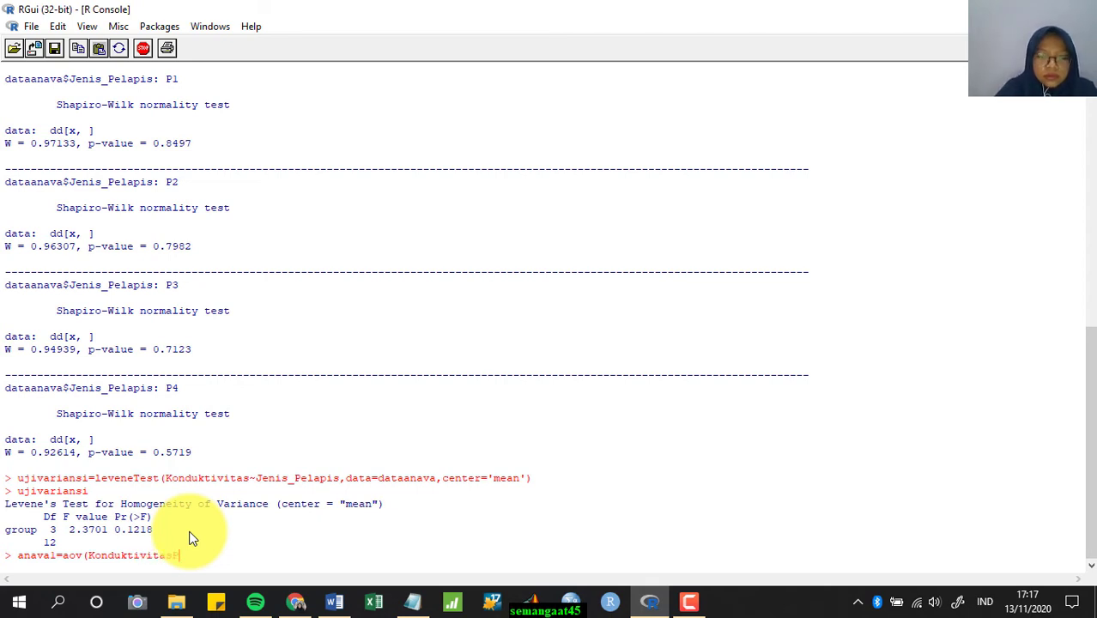
key("BackSpace")
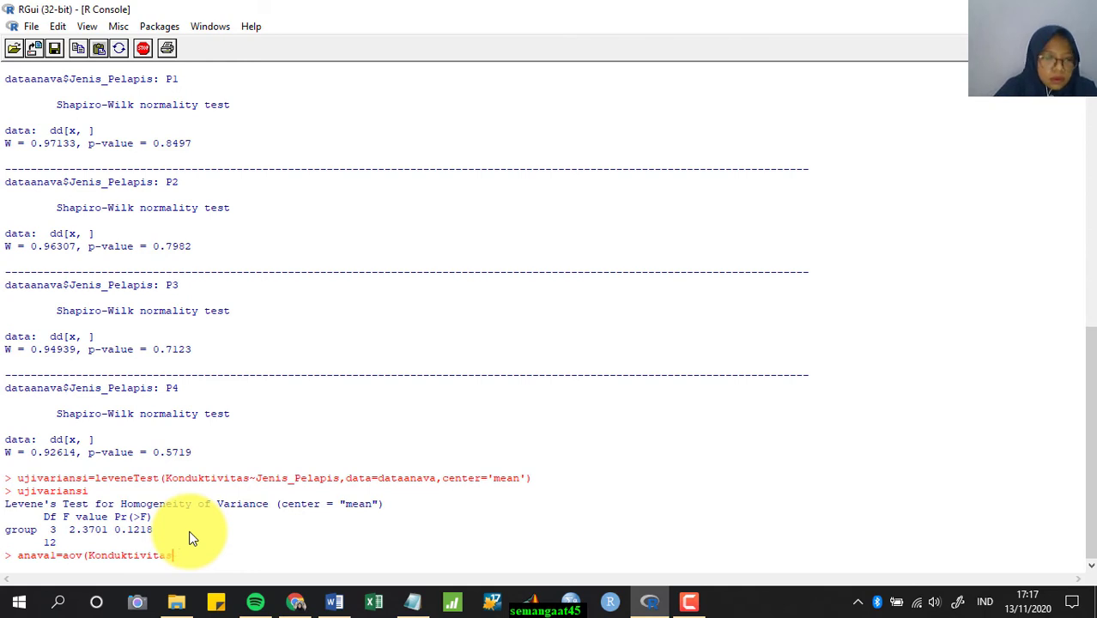
type("~Pela")
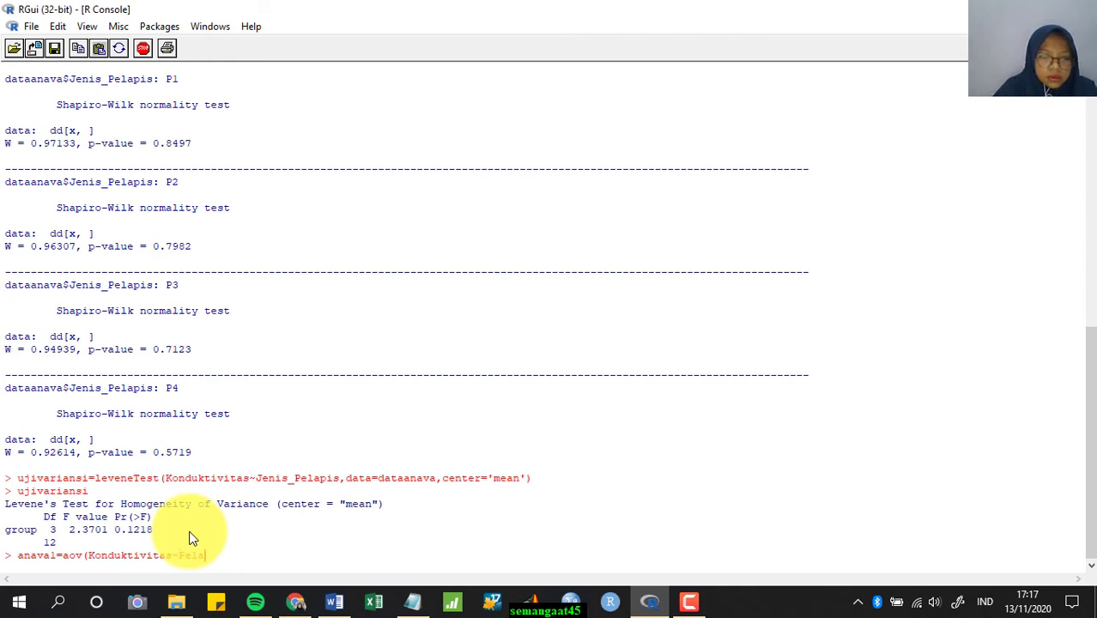
key("BackSpace")
key("BackSpace")
key("BackSpace")
key("BackSpace")
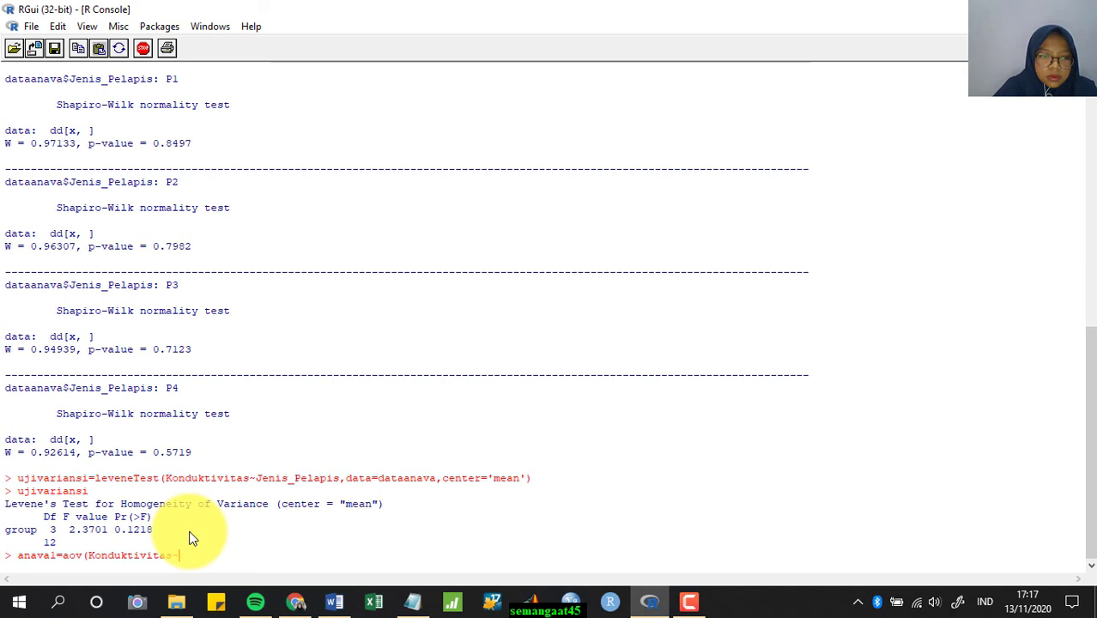
type("Jenis_")
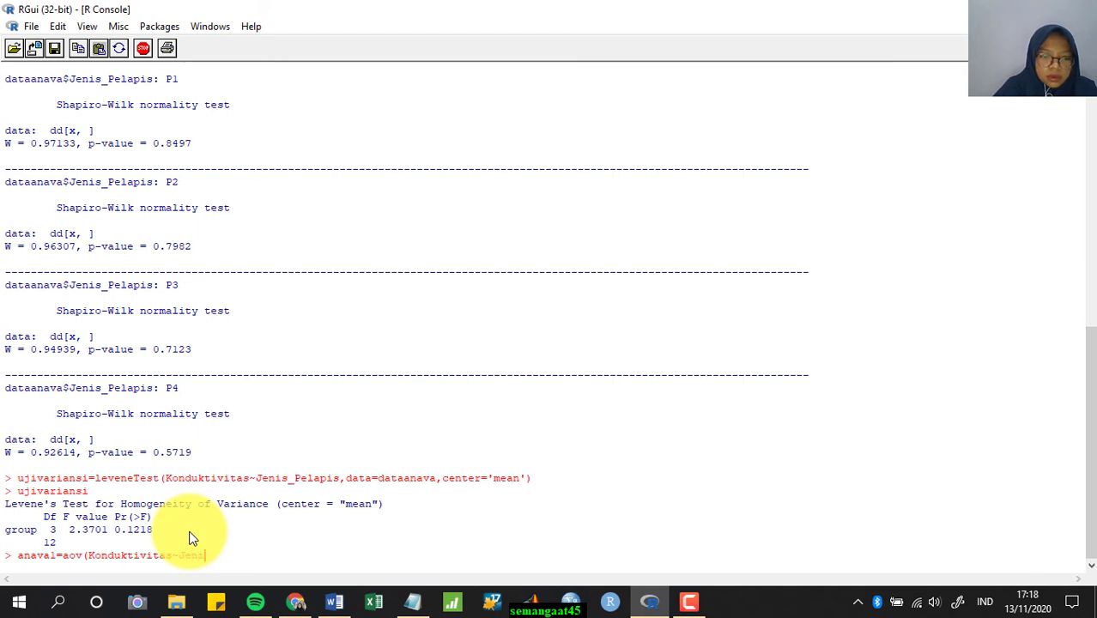
type("Pelapis")
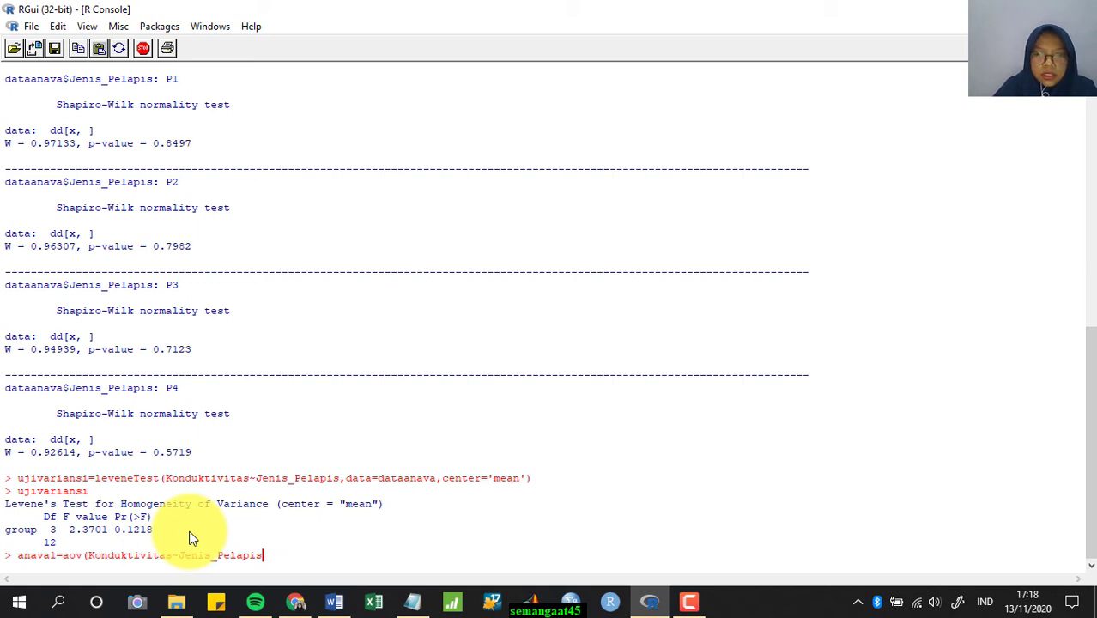
type(",data")
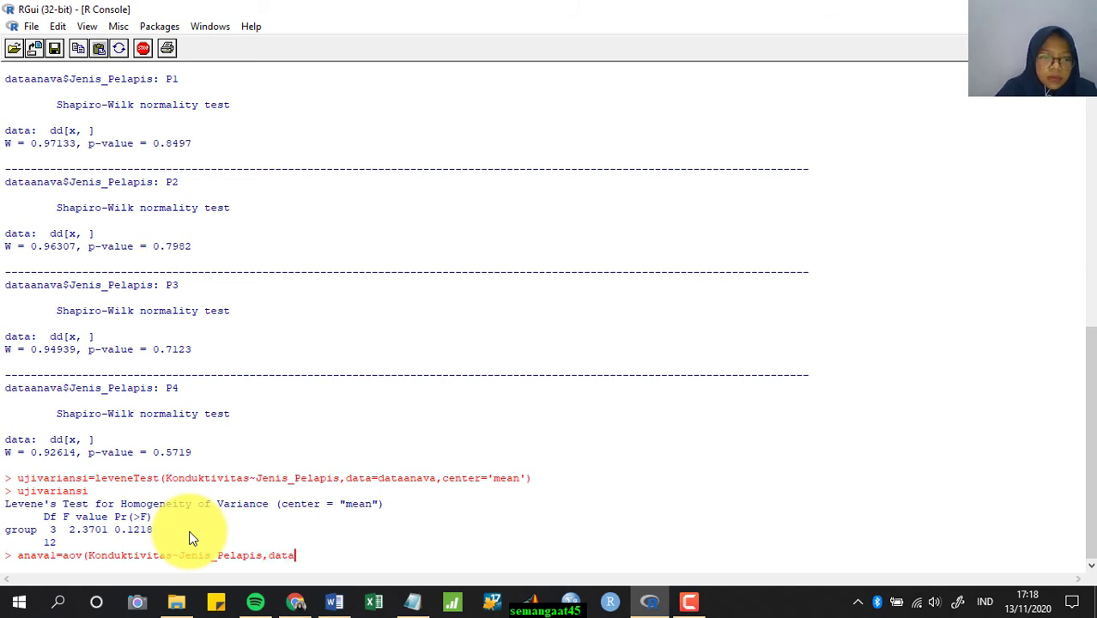
type("=dataana")
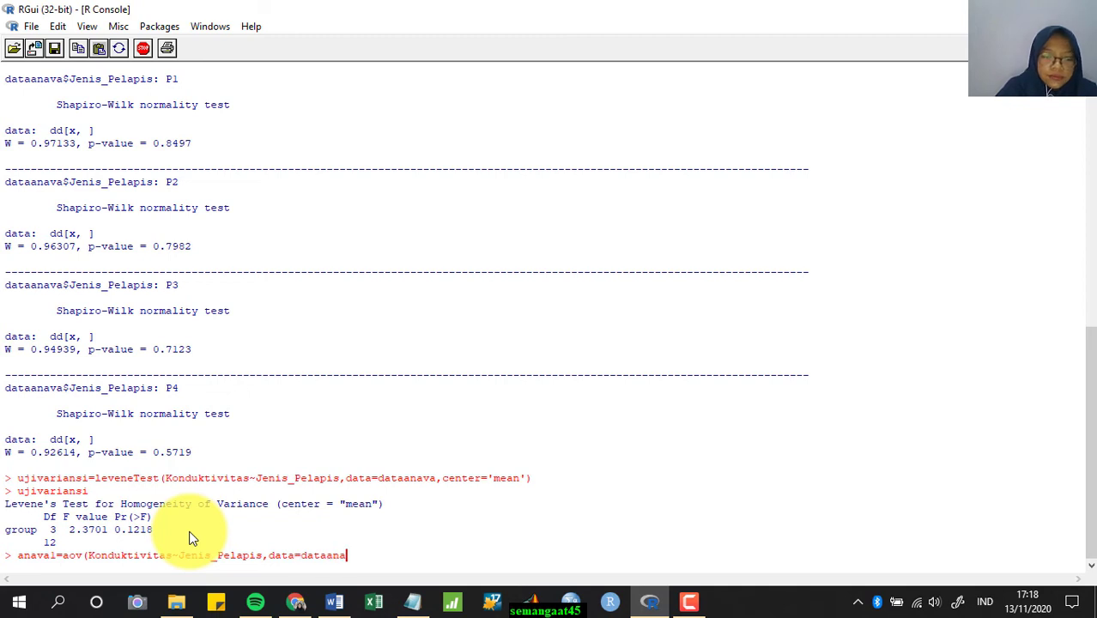
type("va)")
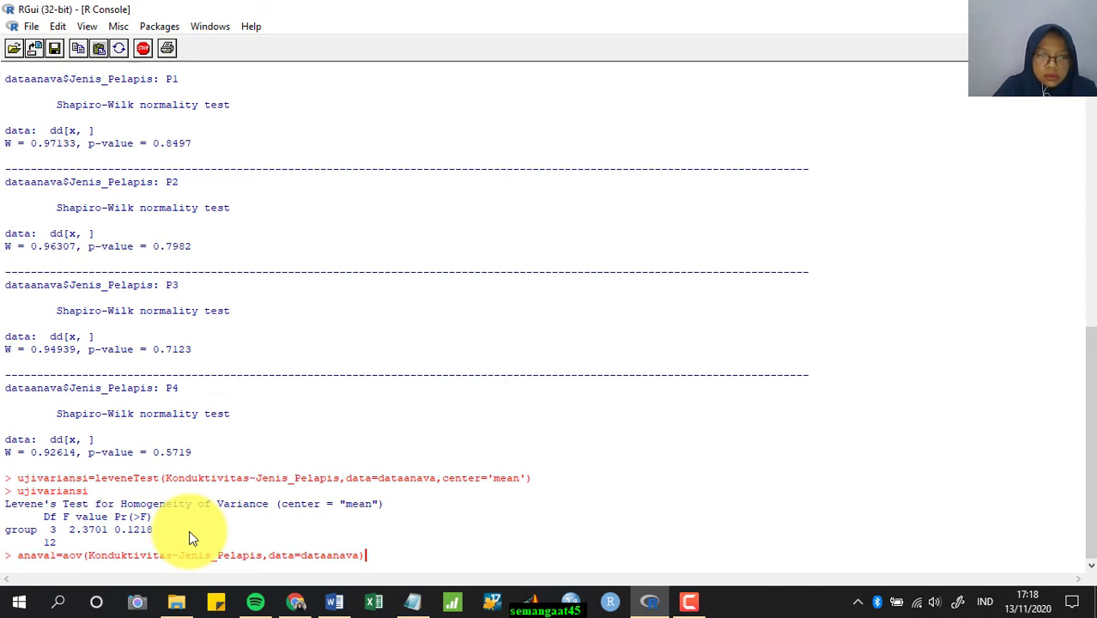
key("Return")
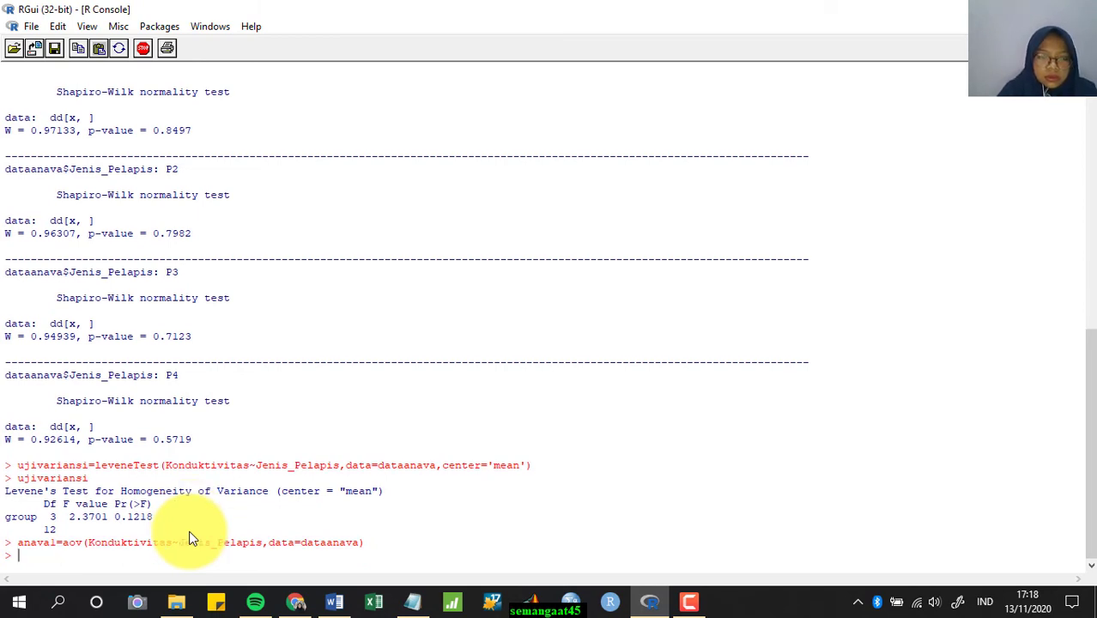
Print the fitted anaval model in the console
type("an")
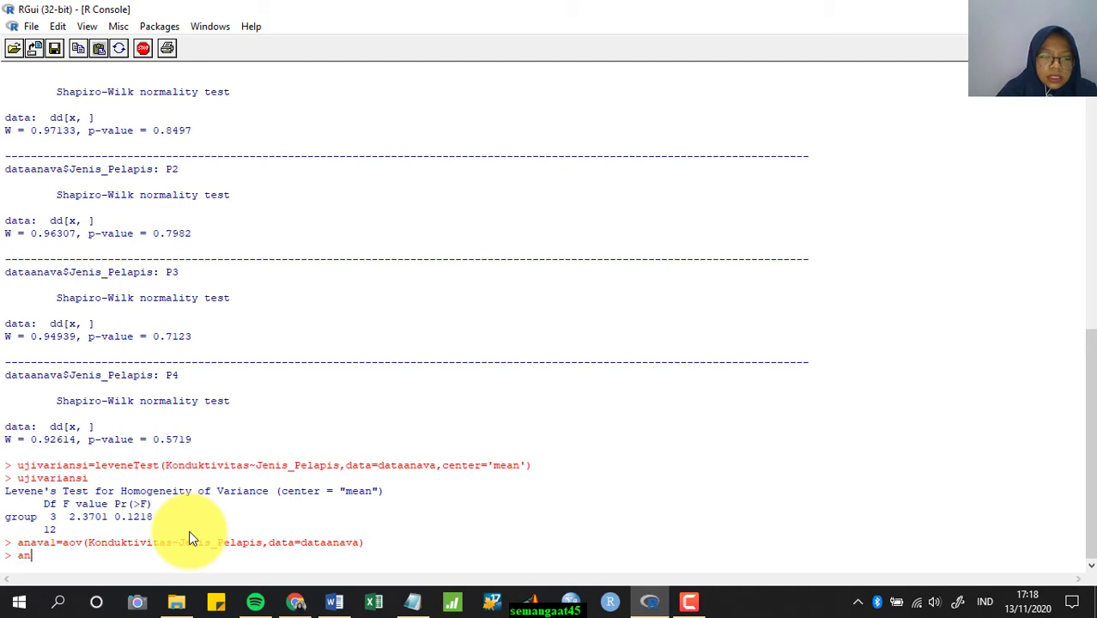
type("ava")
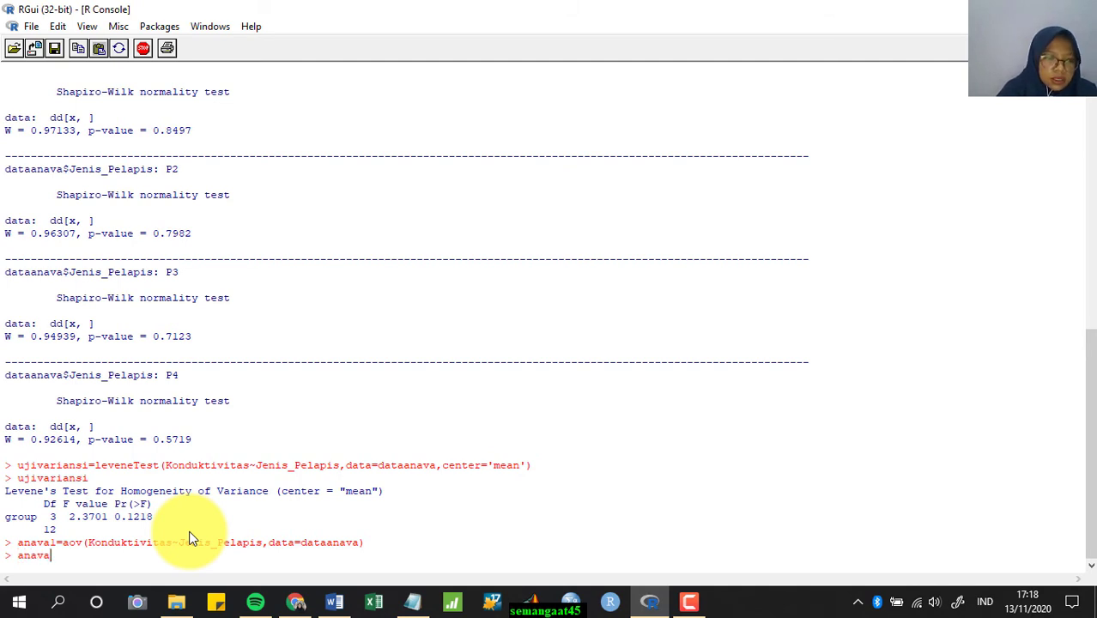
type("l")
key("Return")
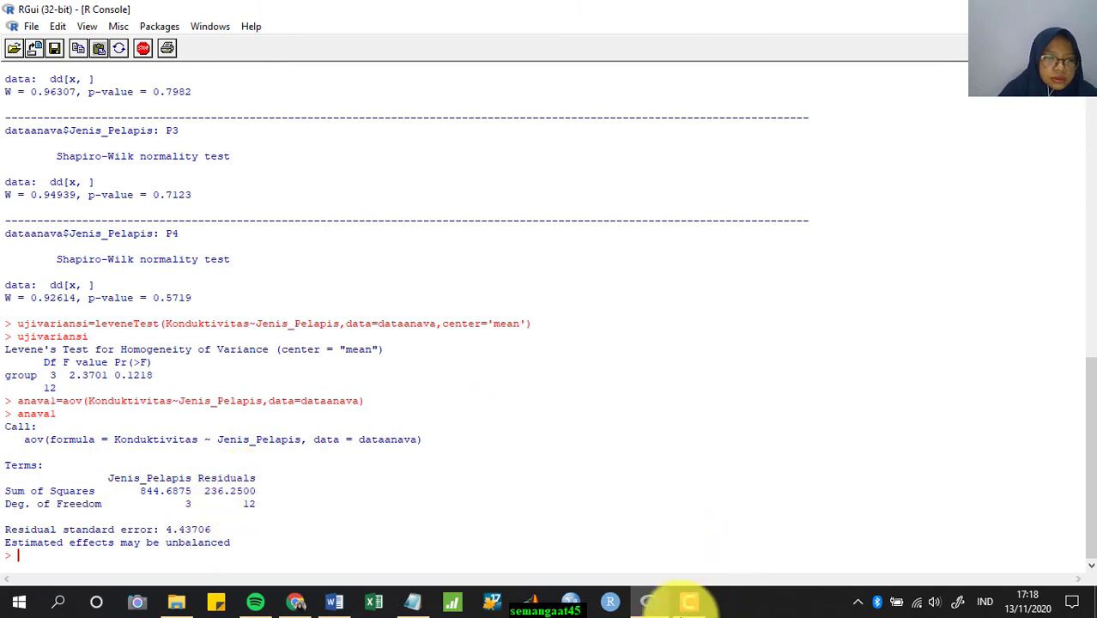
left_click(707, 547)
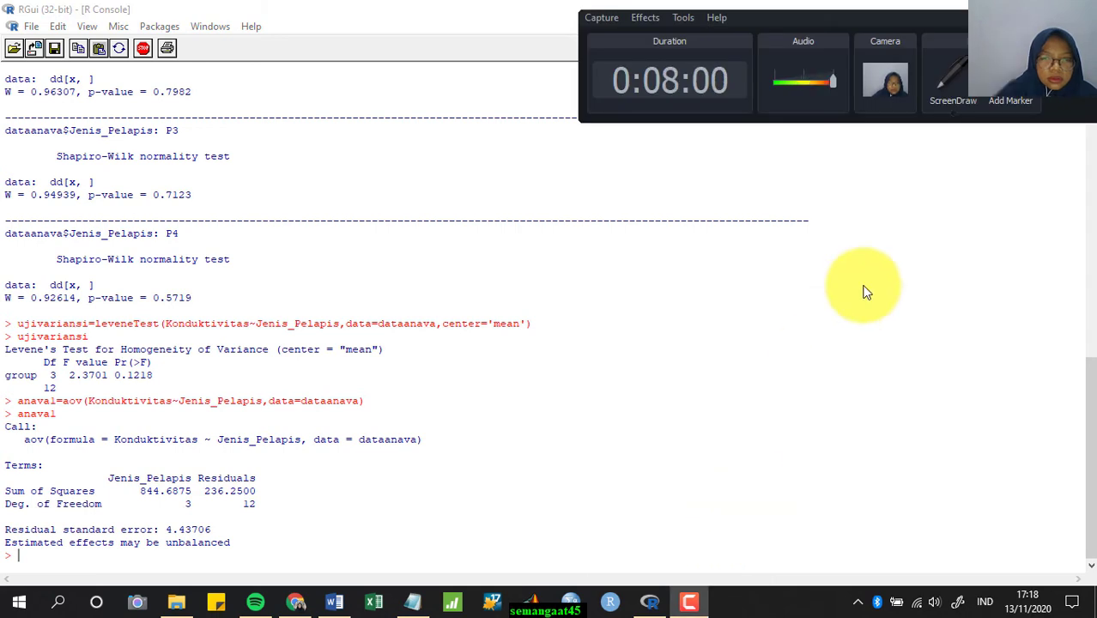
left_click(1080, 70)
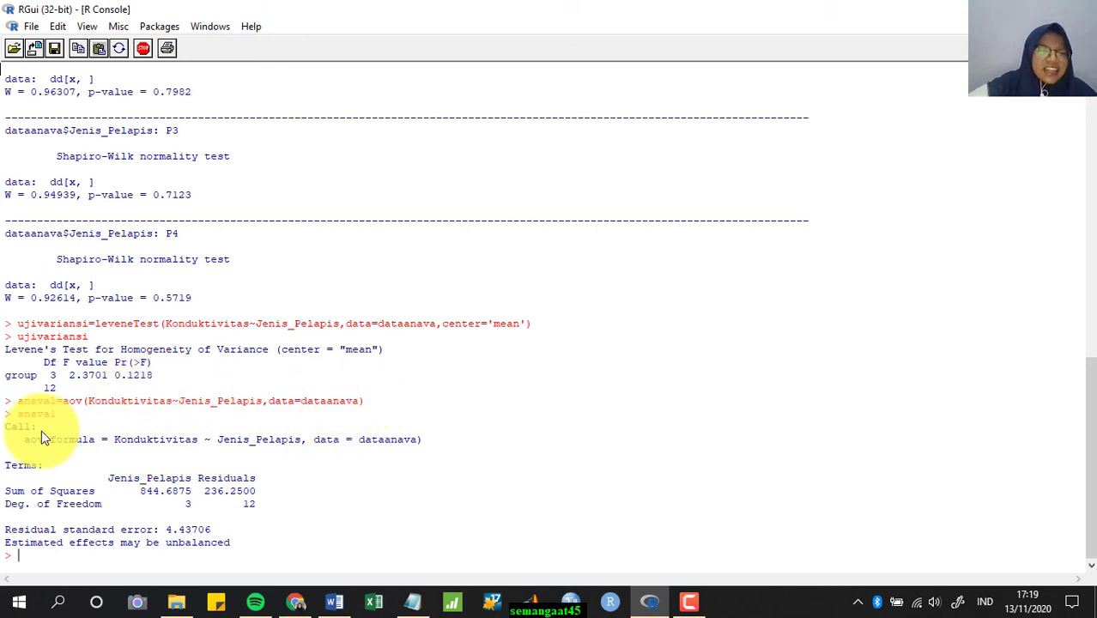
Copy the earlier command anaval=aov(Konduktivitas~Jenis_Pelapis,data=dataanava) to the current prompt and run it again
left_click_drag(365, 402, 21, 409)
key("ctrl+c")
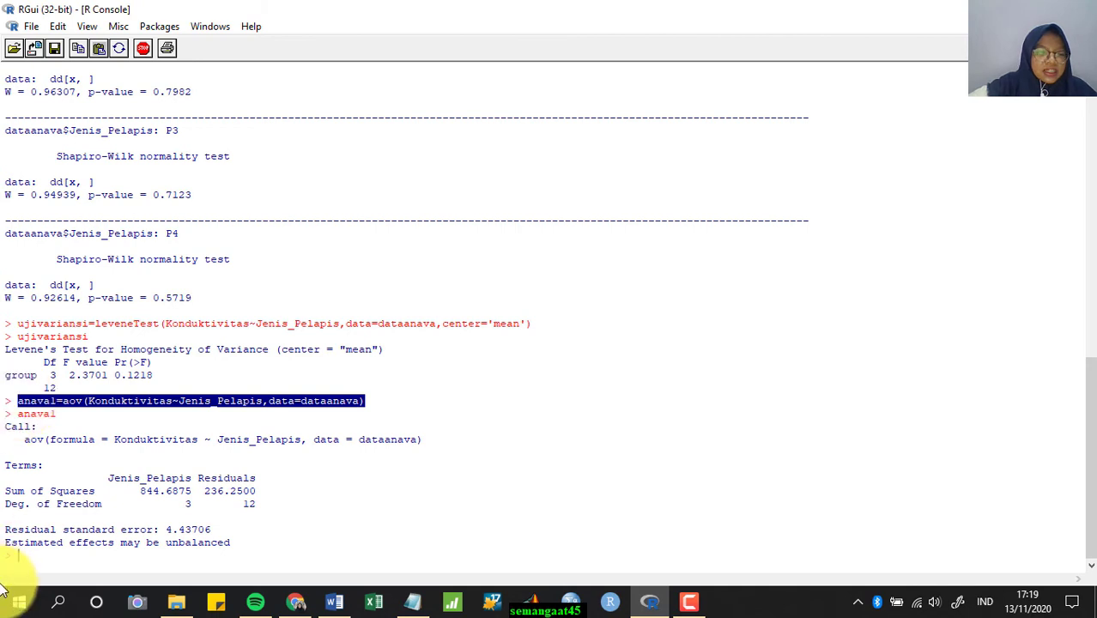
left_click(51, 555)
key("ctrl+v")
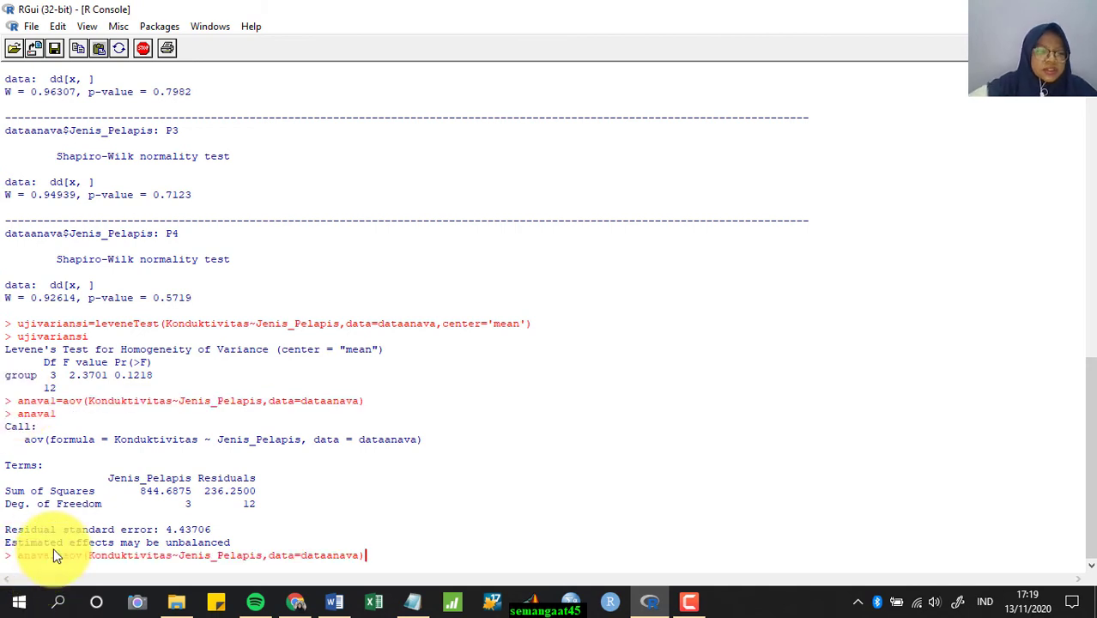
key("Return")
Show the ANOVA table of the fitted model with summary(anaval)
type("sum")
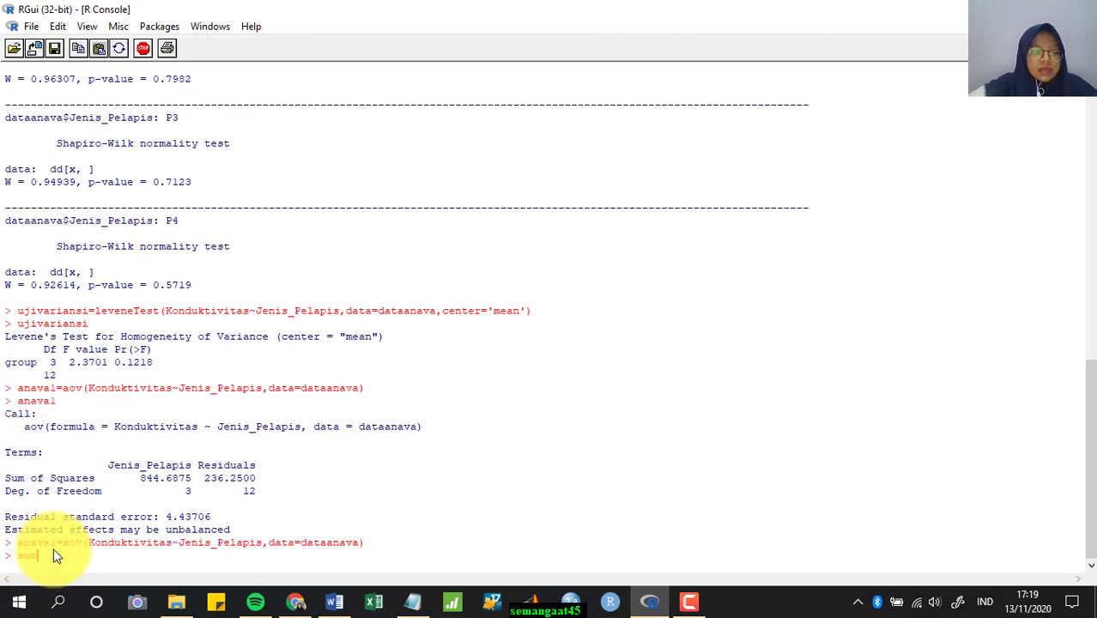
type("mary(")
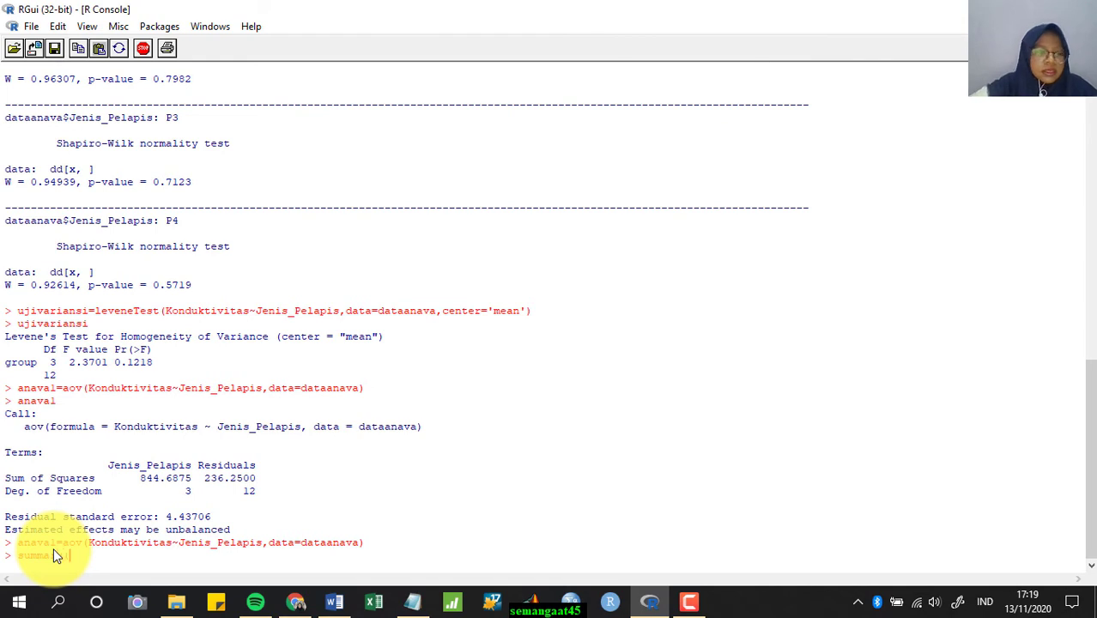
type("anaval")
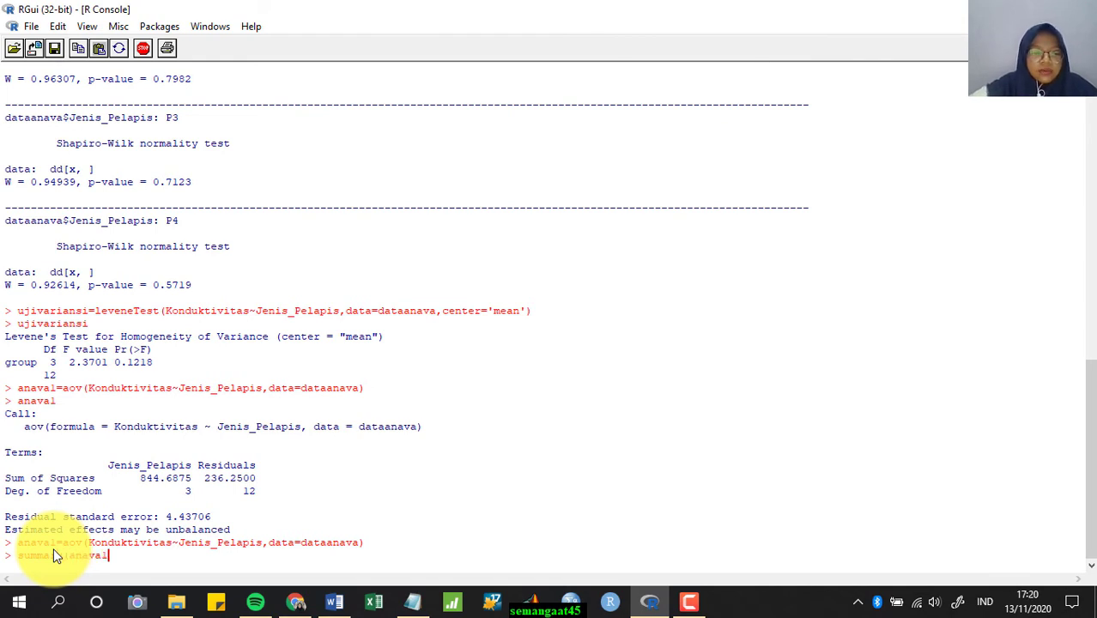
type(")")
key("Return")
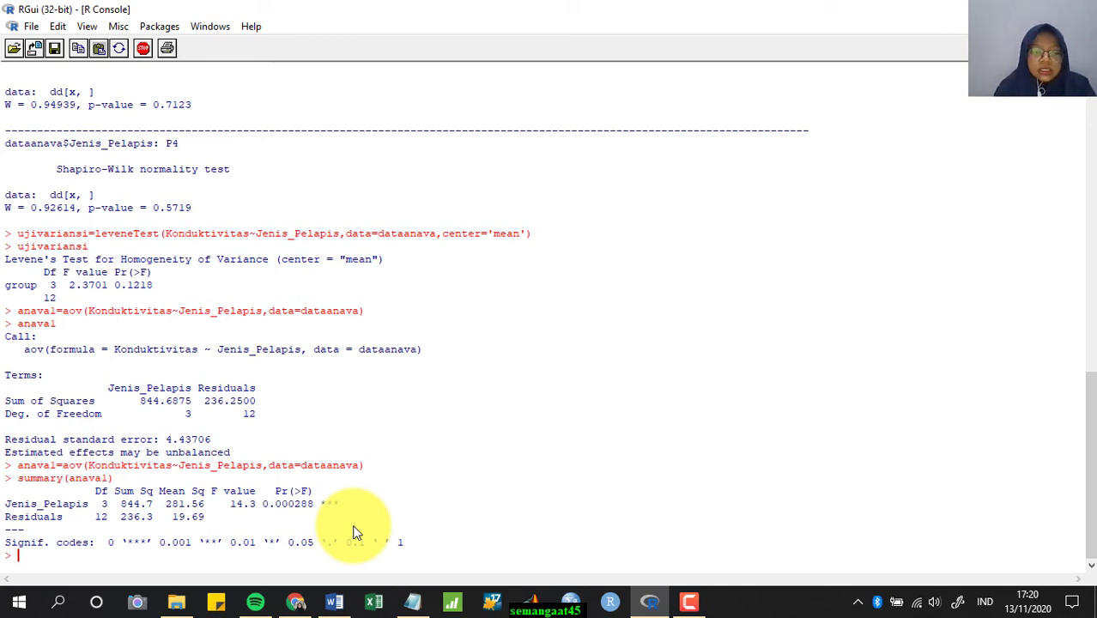
Run a Tukey HSD test on the fitted ANOVA model with TukeyHSD and store the result as ujiganda
type("ujiganda")
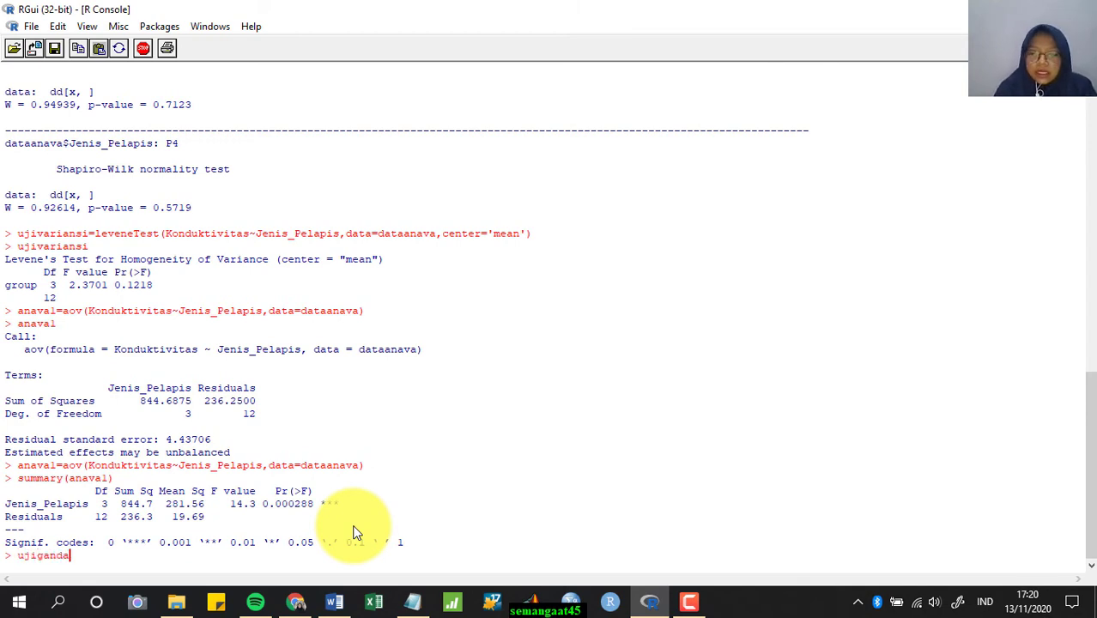
type("=Tu")
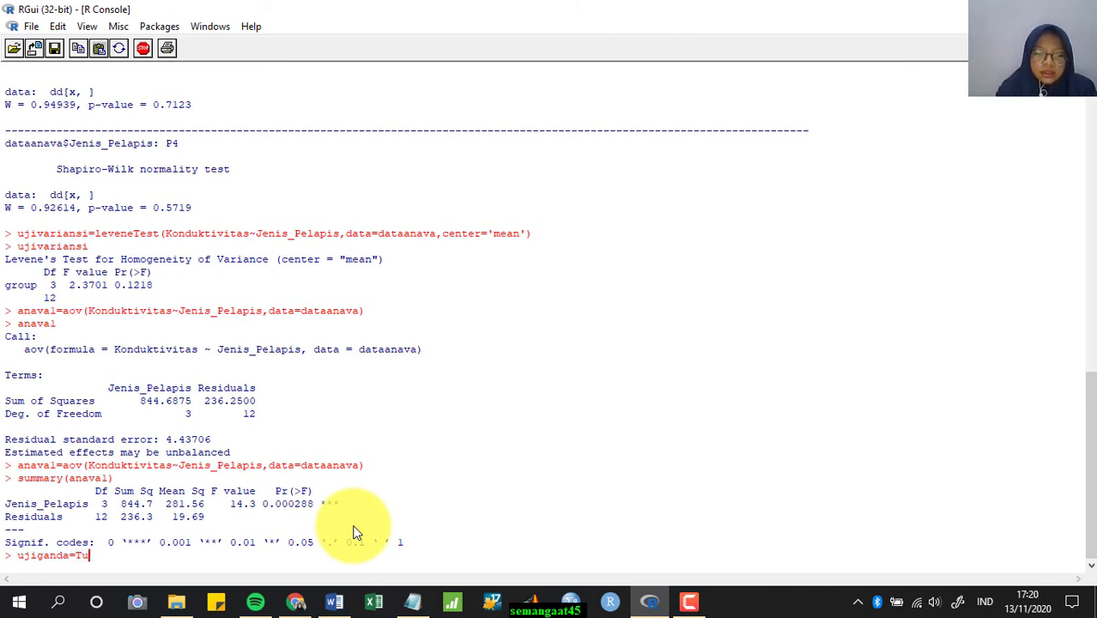
key("BackSpace")
key("BackSpace")
type("tuk")
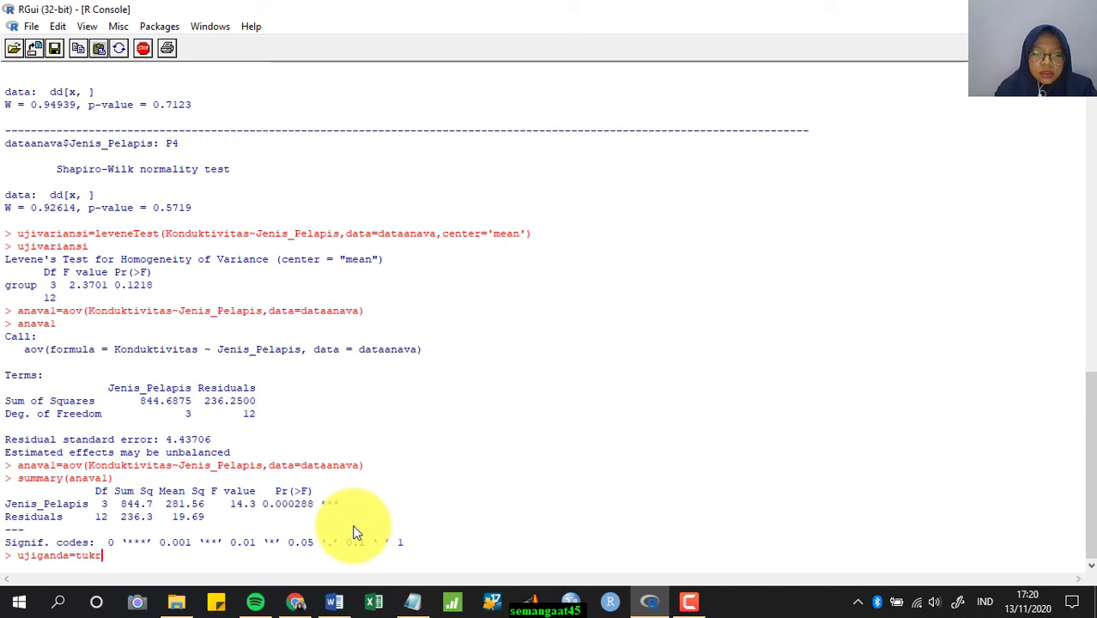
type("eyH")
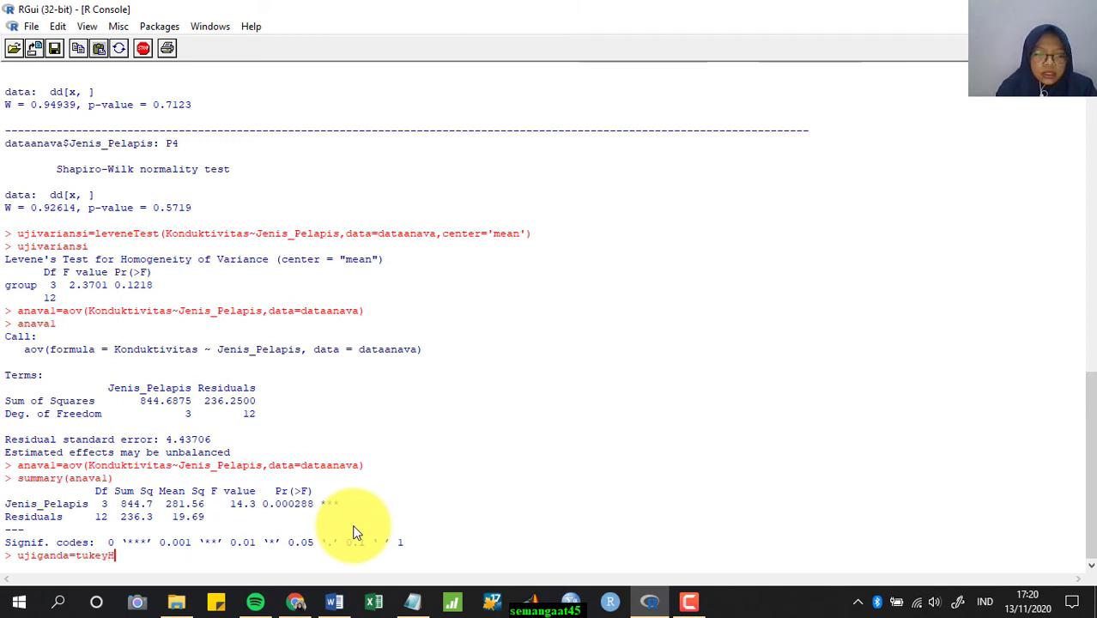
type("SD")
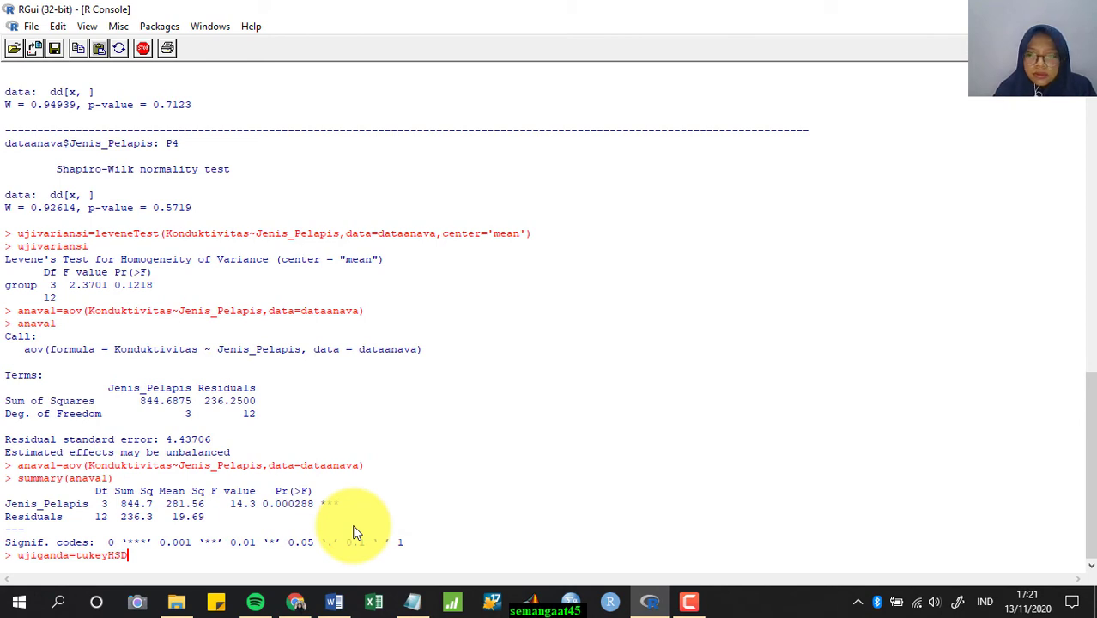
key("Left")
key("Left")
key("Left")
key("Left")
key("Left")
key("Left")
key("Left")
key("BackSpace")
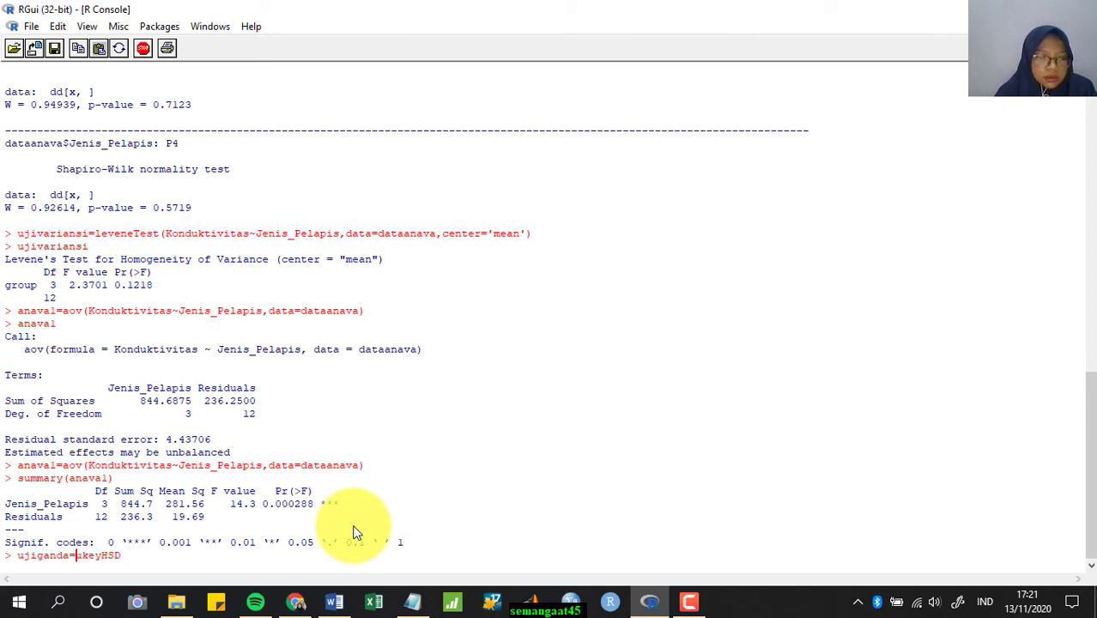
type("T")
key("Right")
key("Right")
key("Right")
key("Right")
key("Right")
key("Right")
key("Right")
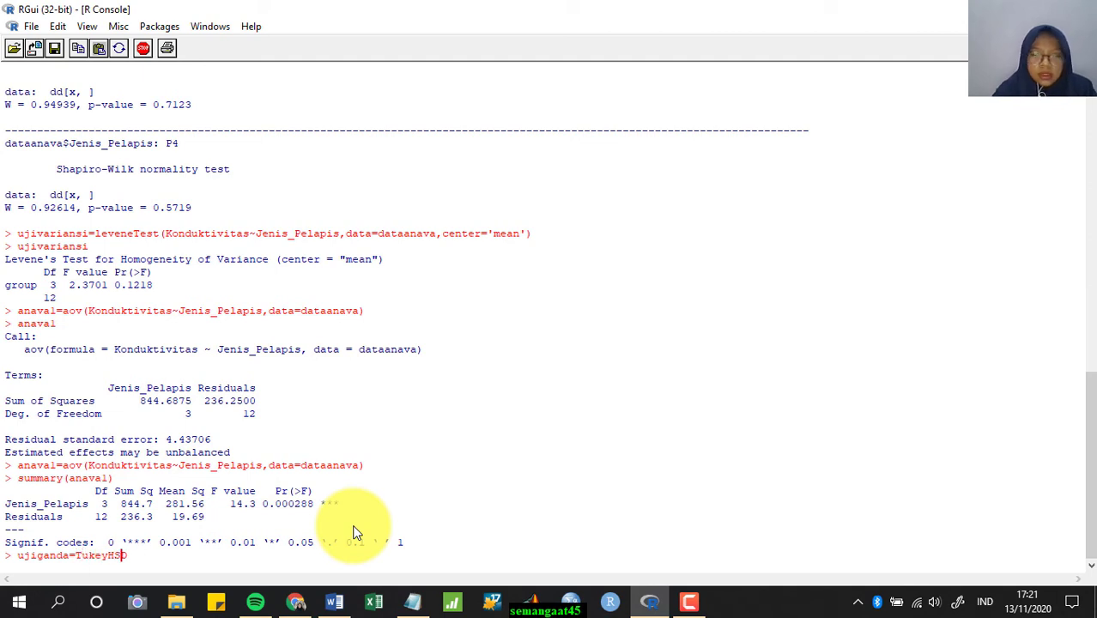
type("(")
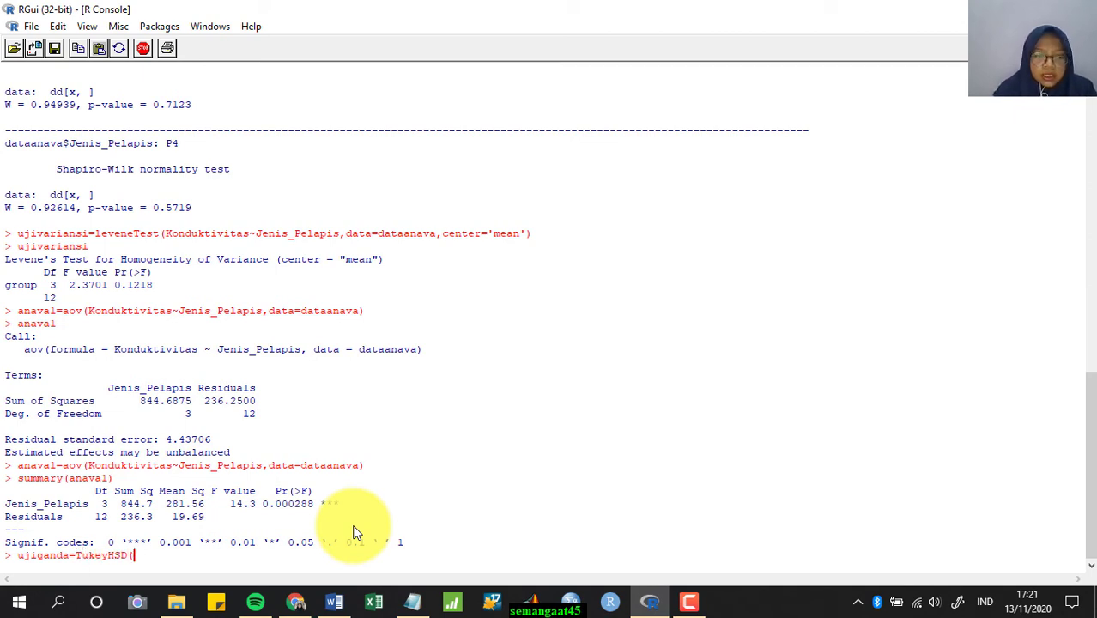
type("anava")
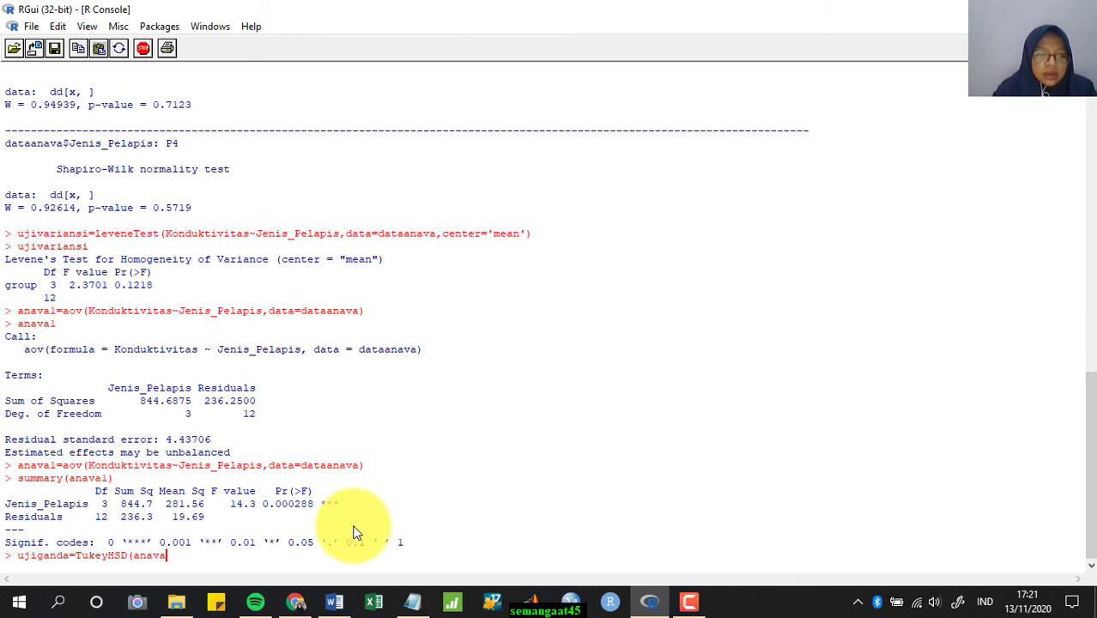
type("1)")
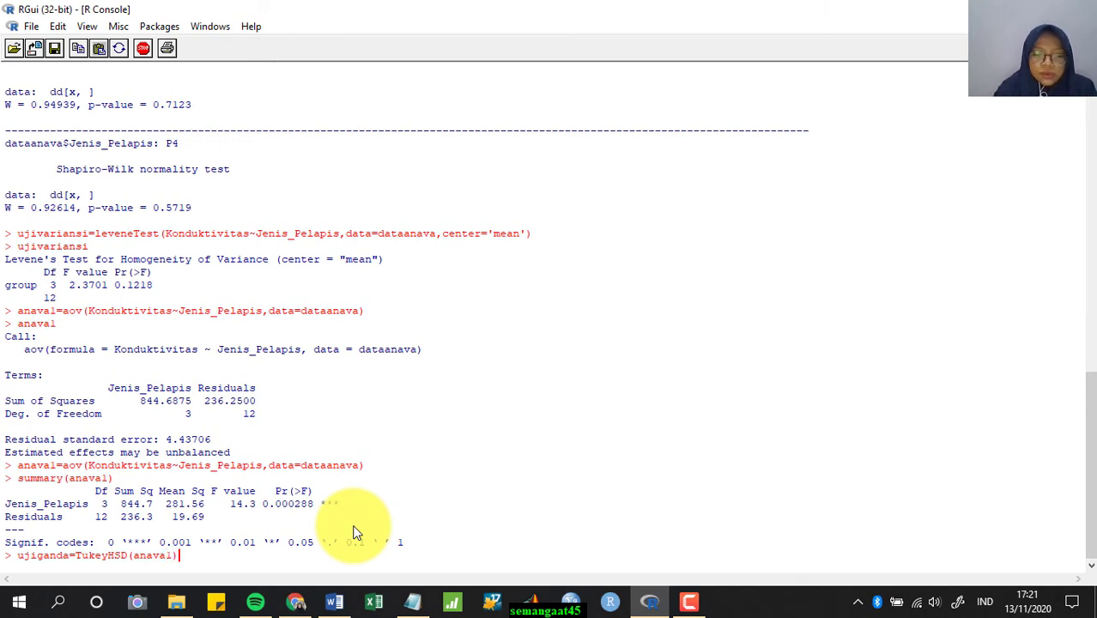
key("Return")
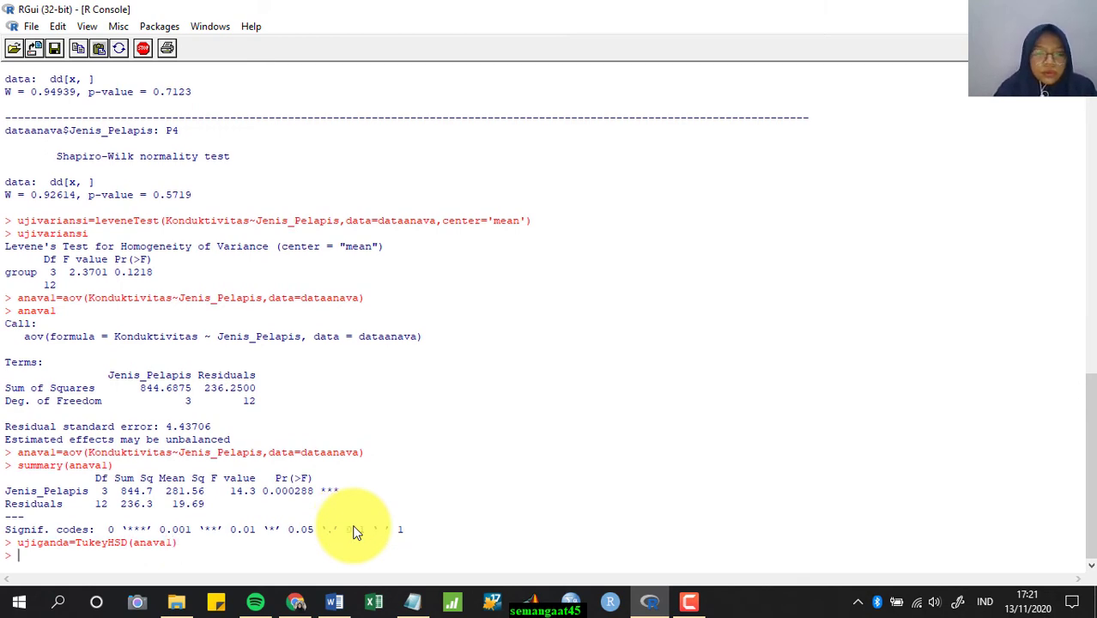
Print the Tukey pairwise comparisons stored in ujiganda in the console
type("ujiganda")
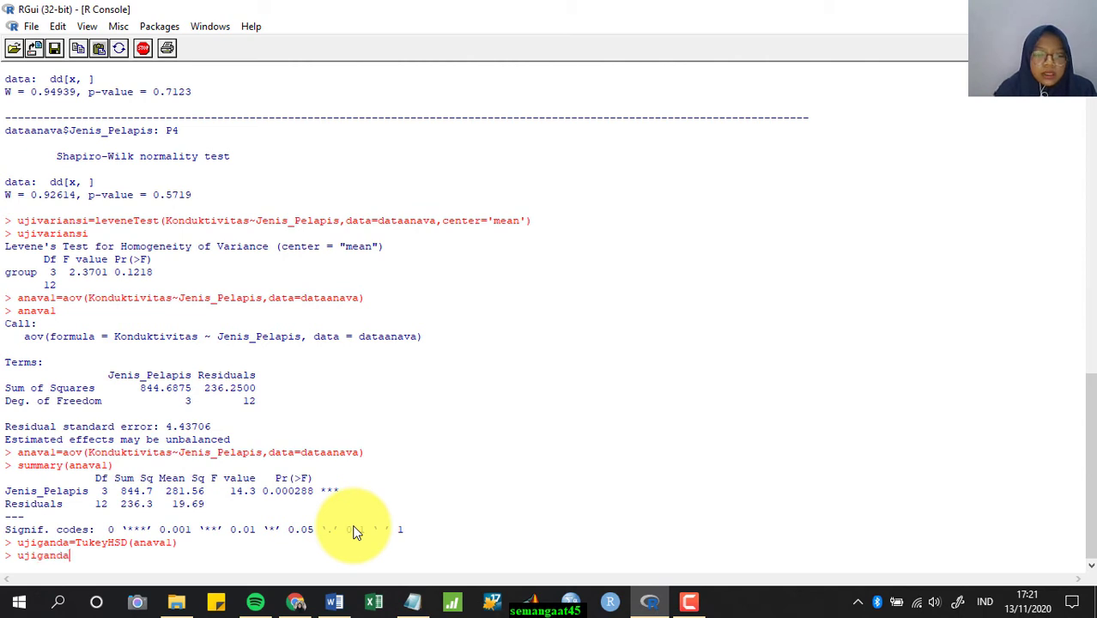
key("Return")
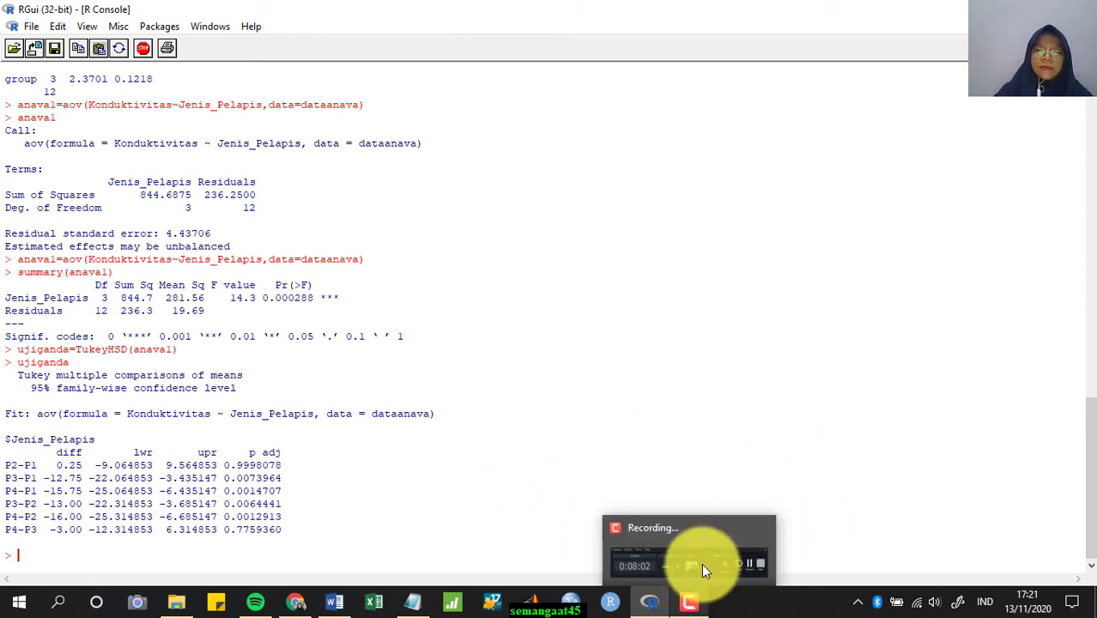
left_click(707, 550)
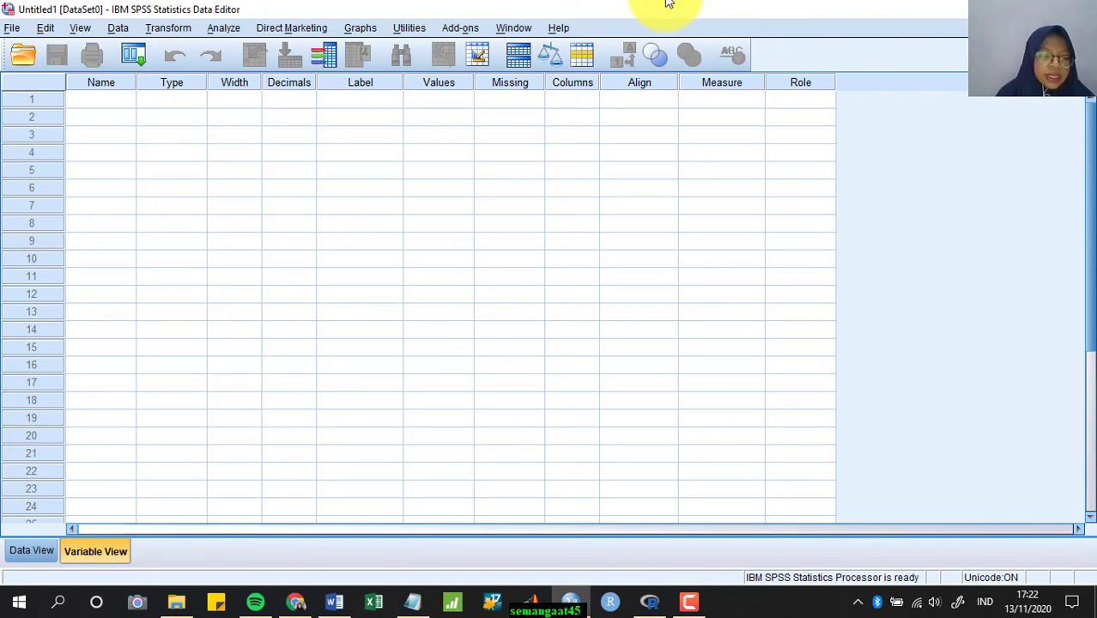
In SPSS Statistics, define the first variable as Konduktivitas and set its decimals to 0
left_click(115, 105)
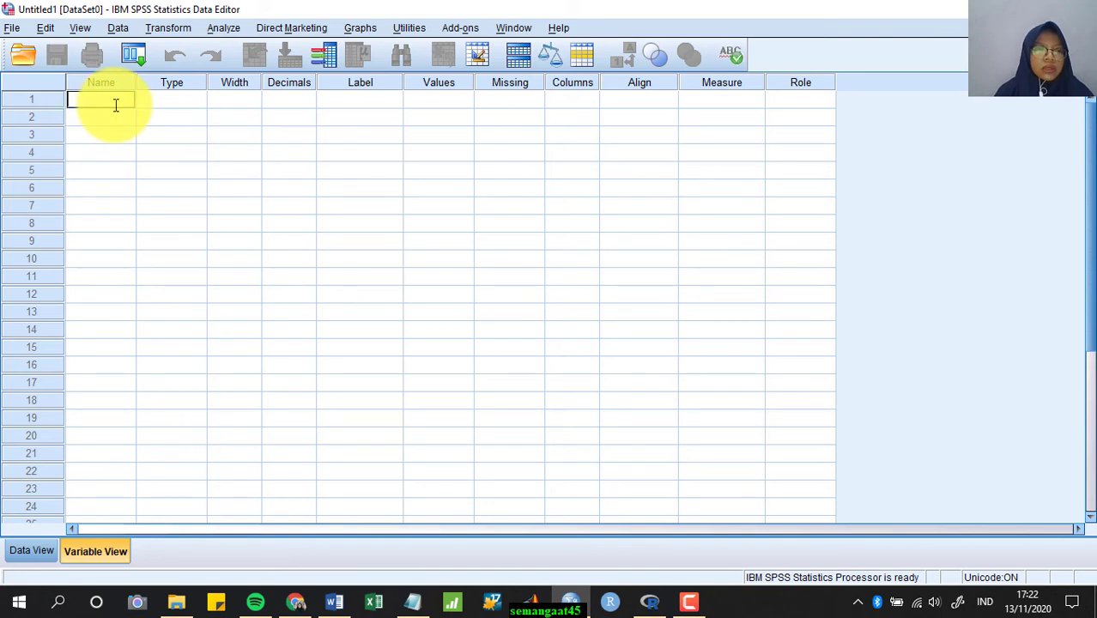
type("Kond")
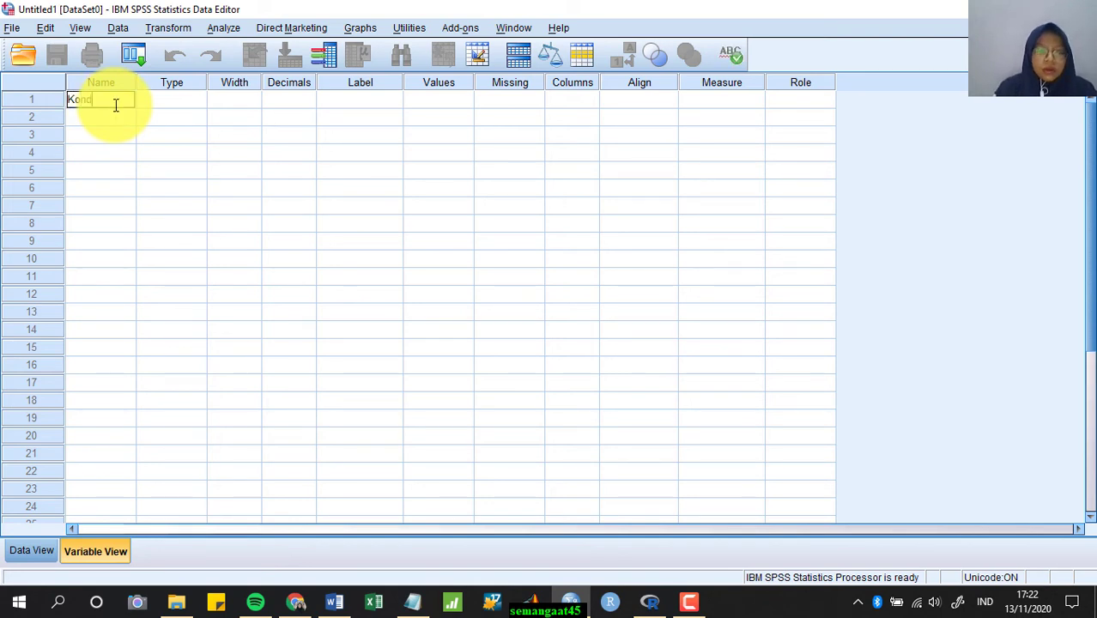
type("uktiv")
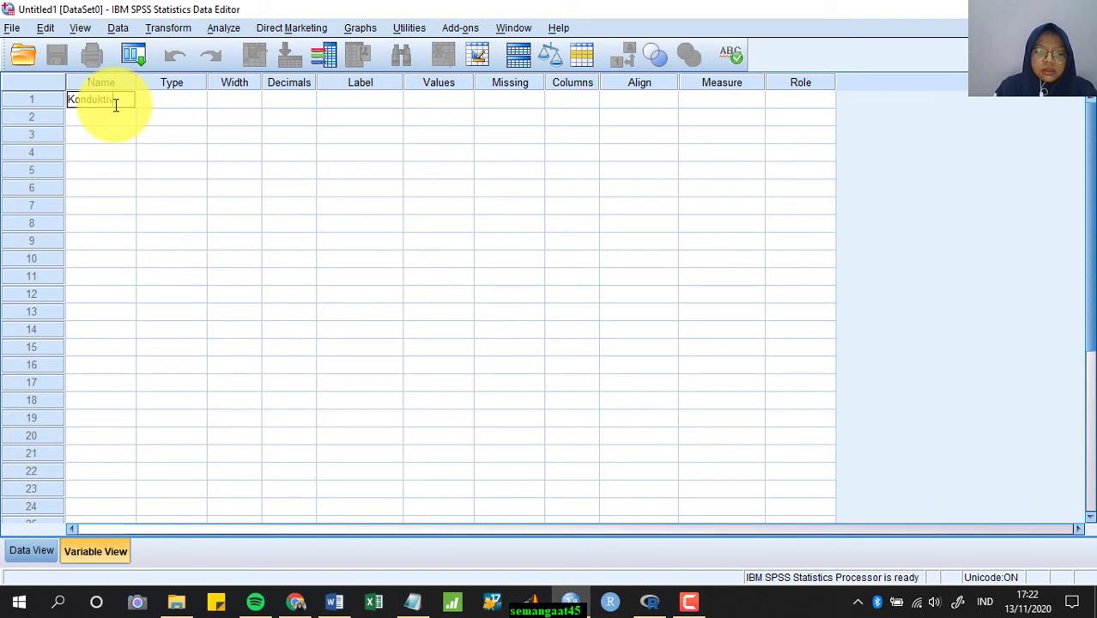
type("itas")
key("Return")
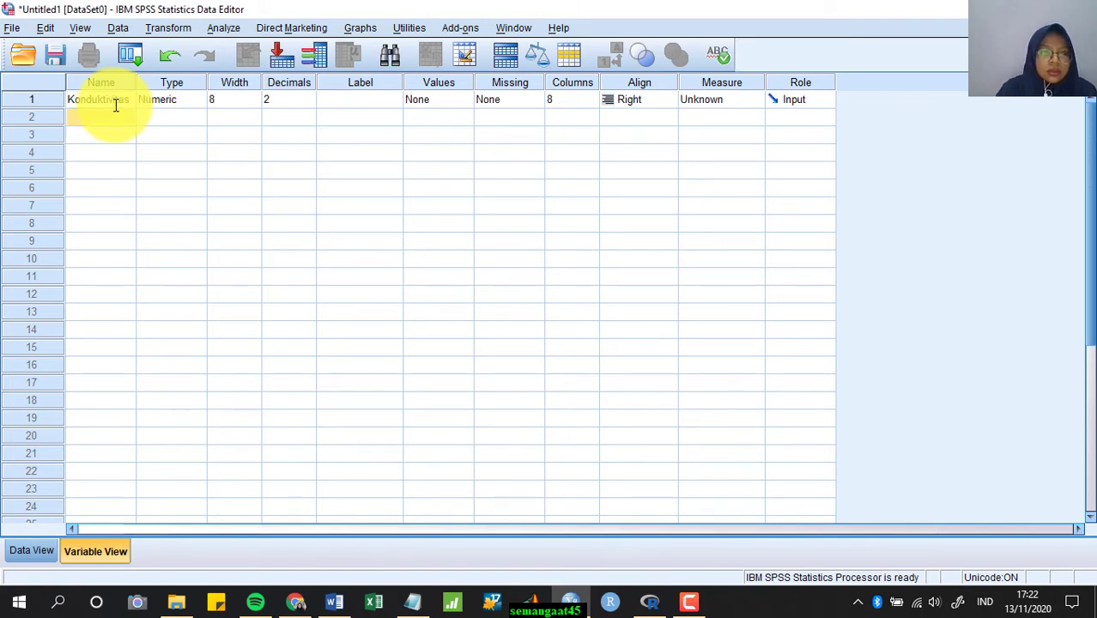
left_click(297, 98)
left_click(296, 96)
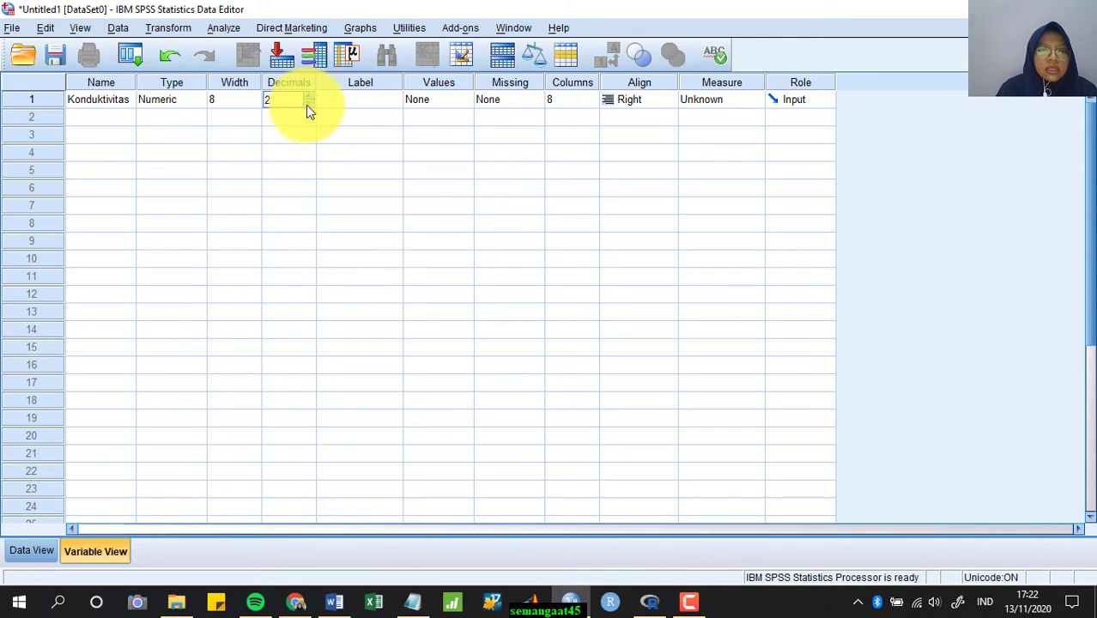
left_click(309, 104)
left_click(308, 104)
Define the second variable as Jenis_Pelapis and set its decimals to 0
left_click(131, 125)
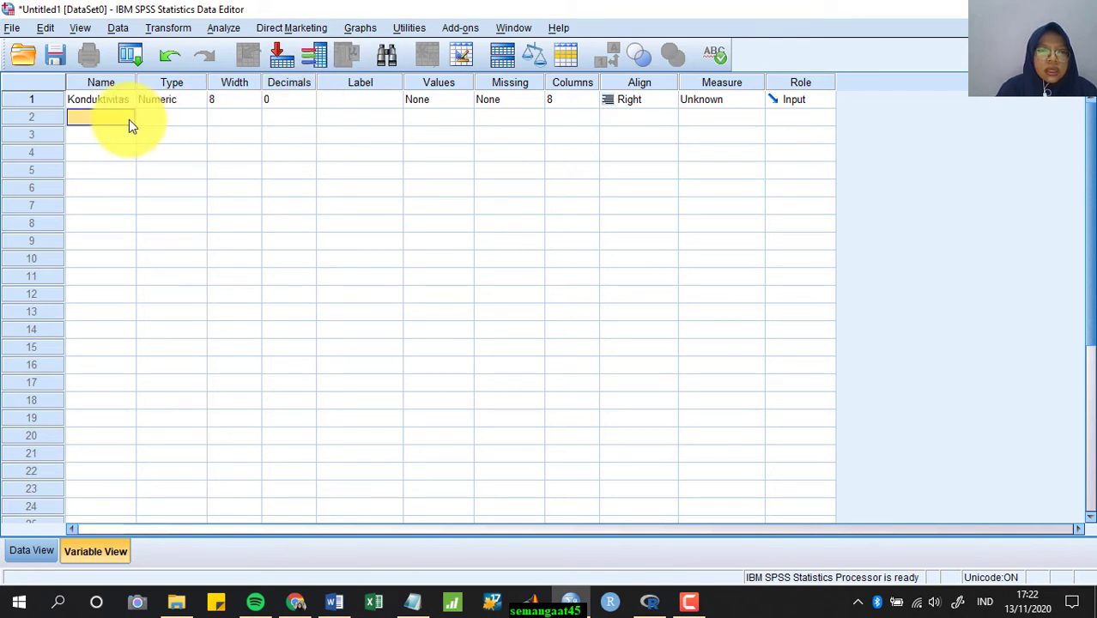
type("Jenis")
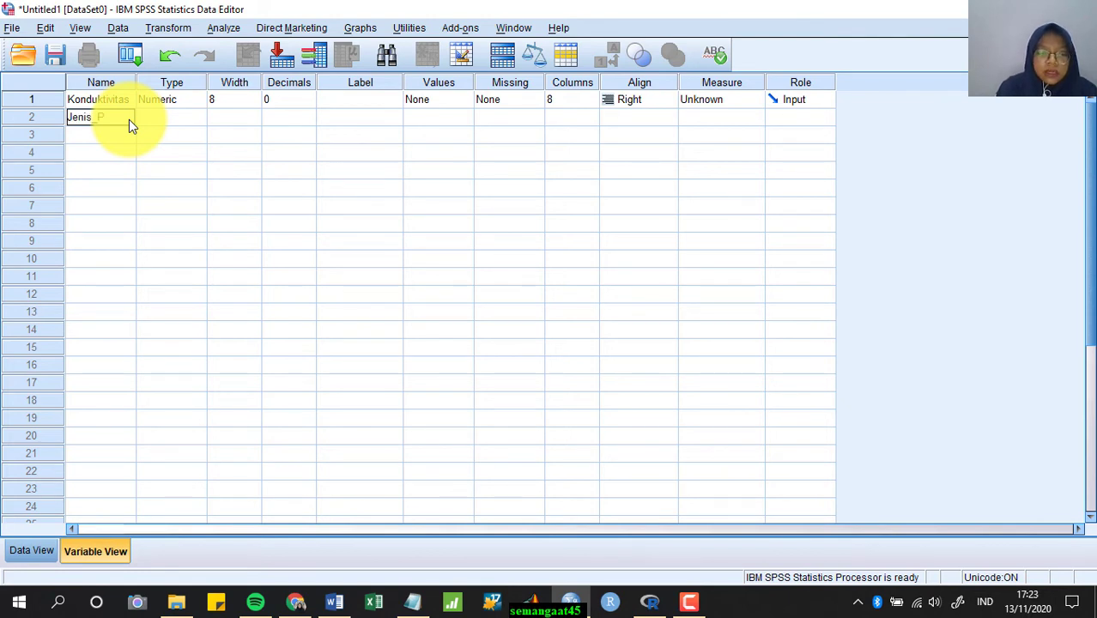
type("_Pelapis")
left_click(225, 153)
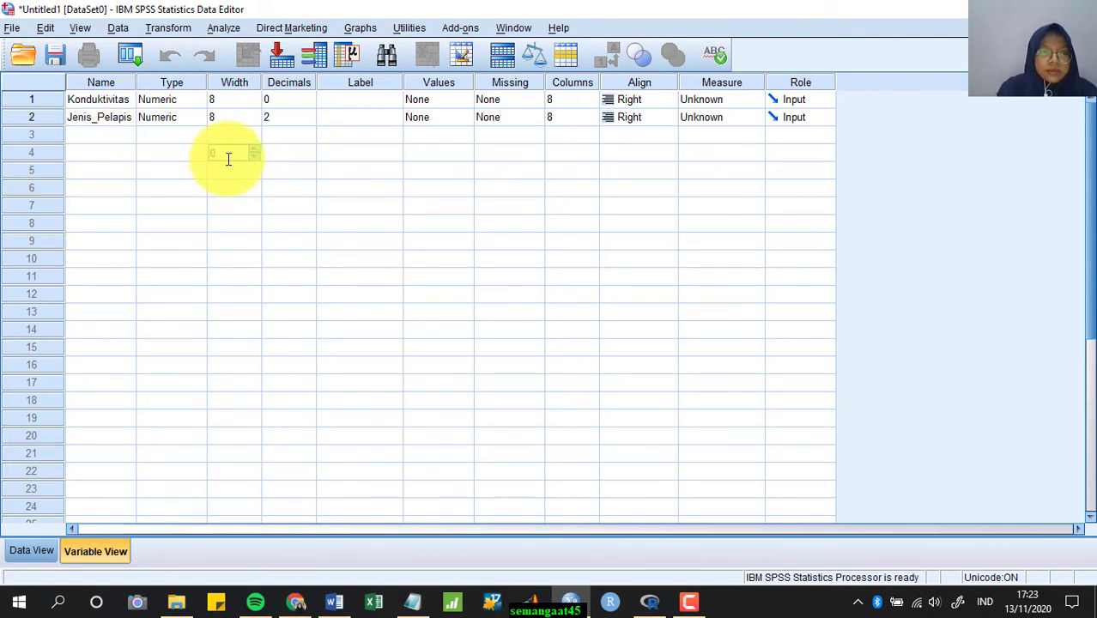
left_click(305, 125)
left_click(310, 121)
left_click(290, 121)
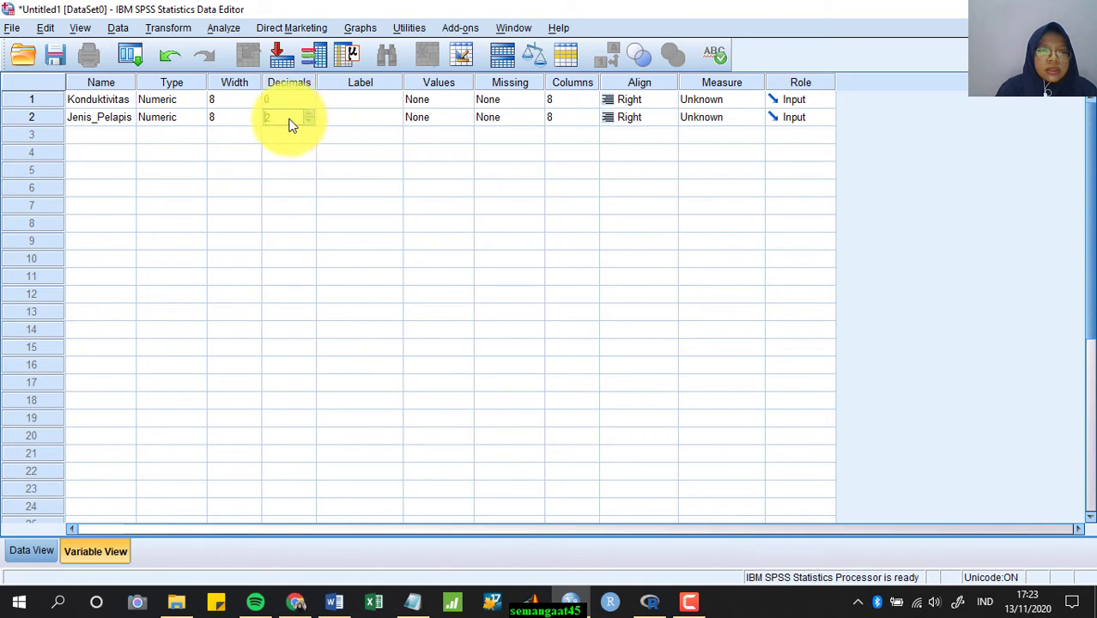
left_click(306, 121)
left_click(309, 121)
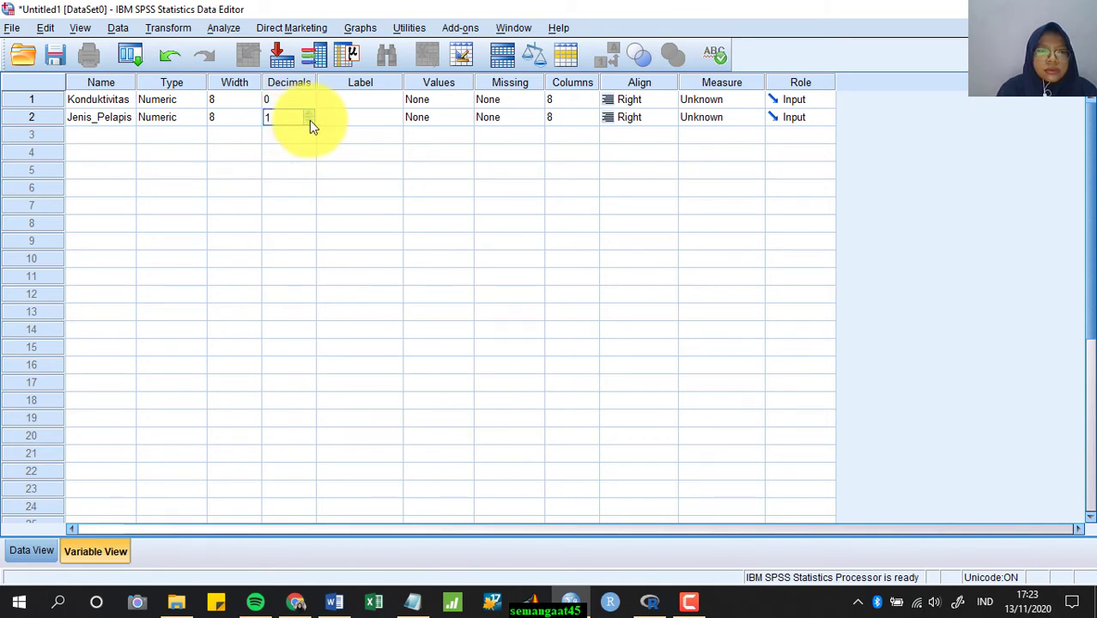
left_click(310, 121)
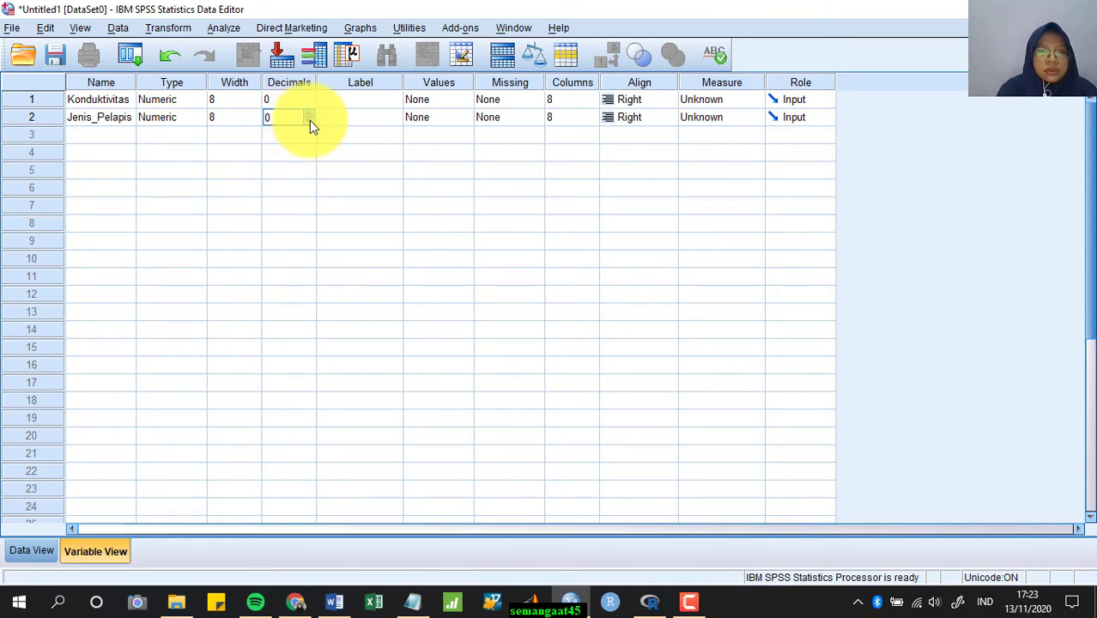
Add value labels to Jenis_Pelapis, coding 1 as P1 and 2 as P2
left_click(458, 125)
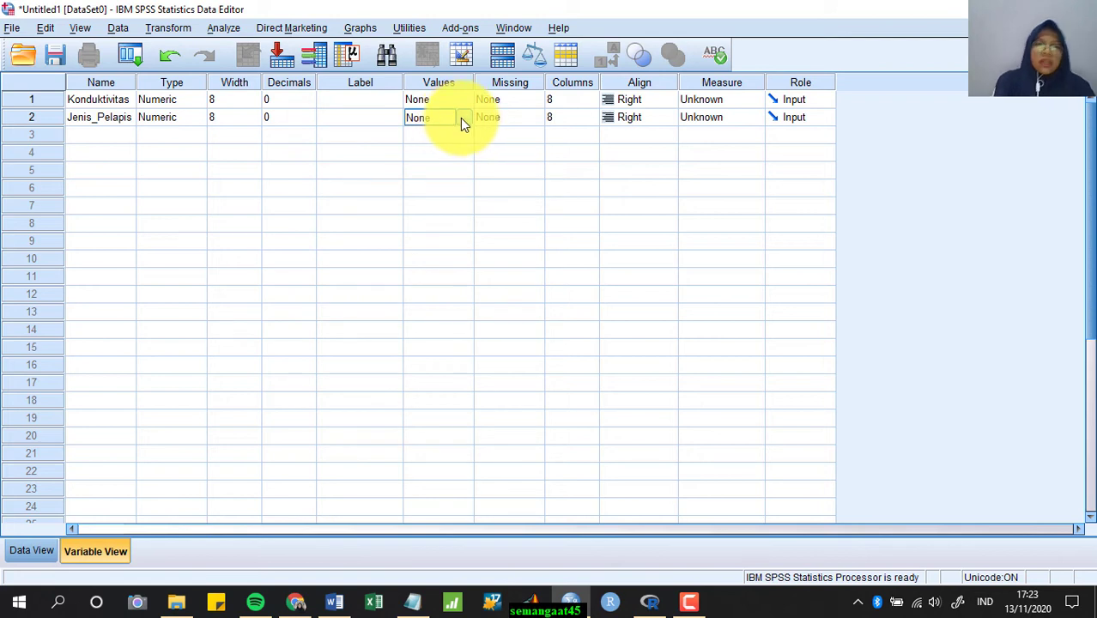
left_click(462, 121)
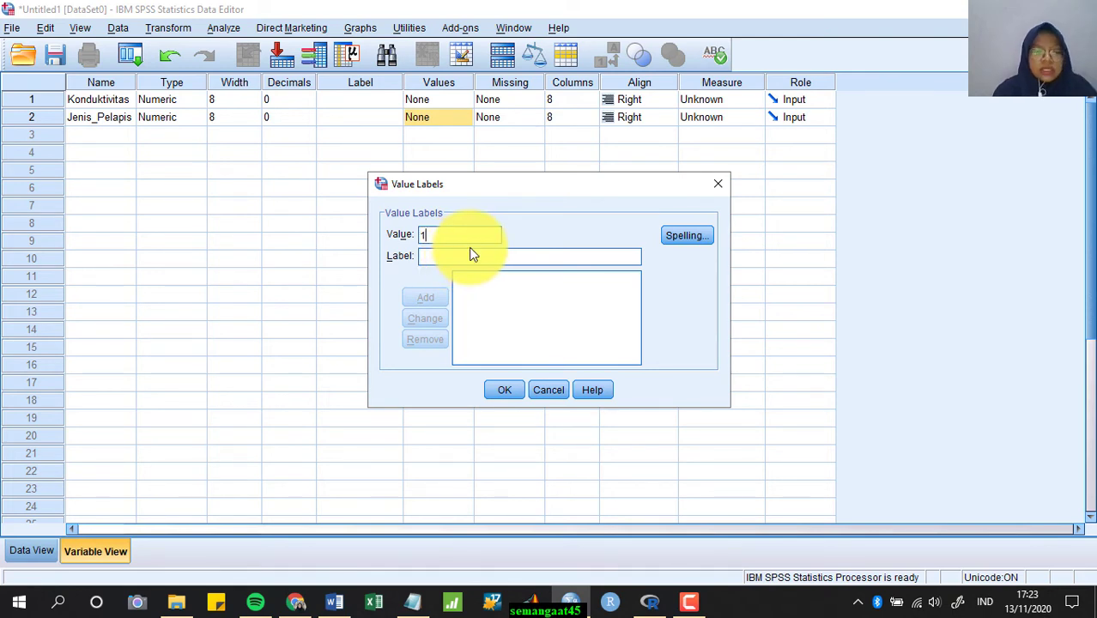
left_click(507, 260)
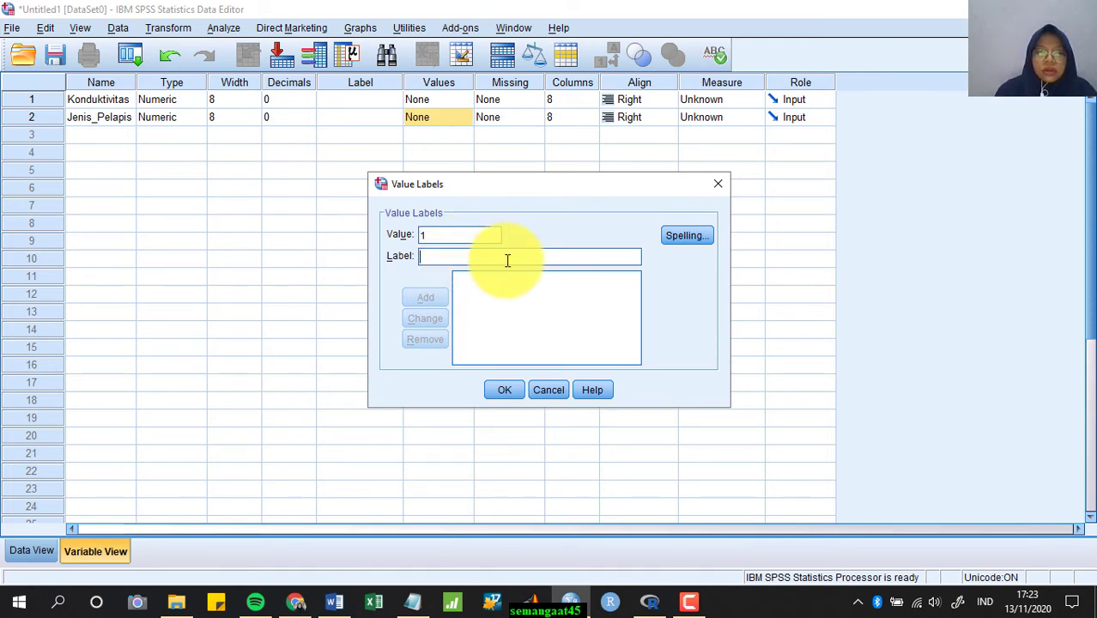
type("P1")
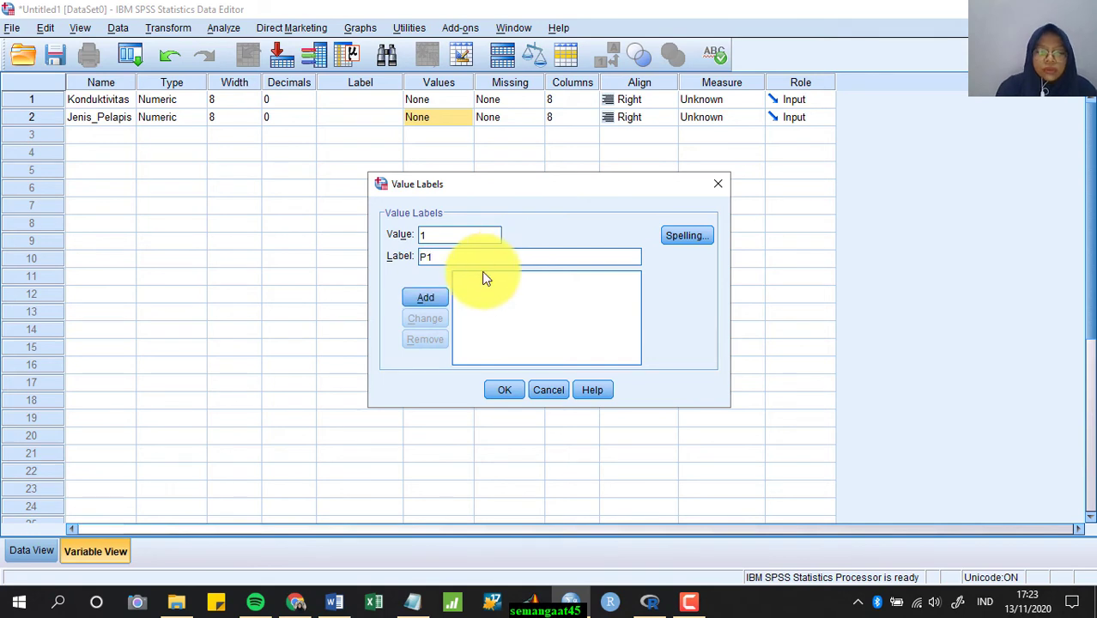
left_click(428, 298)
type("2")
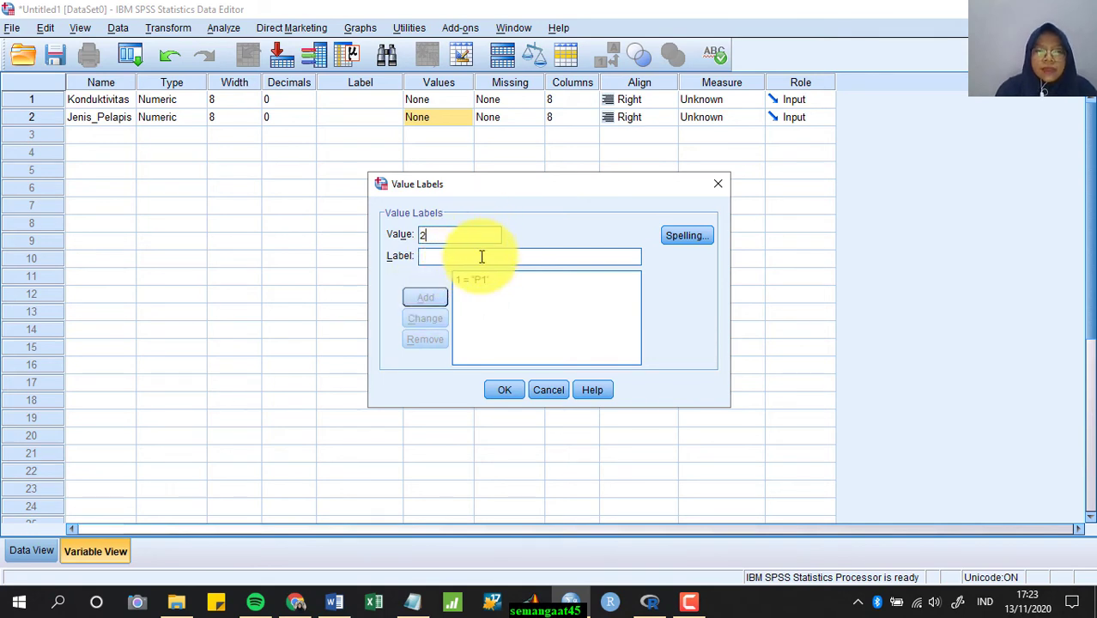
left_click(468, 258)
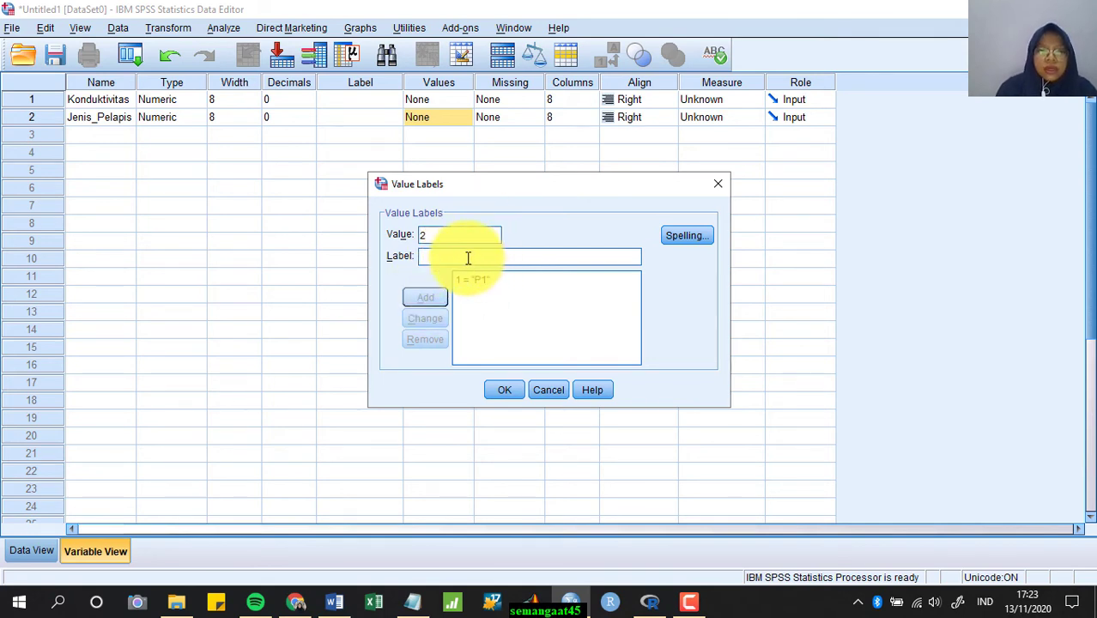
type("P2")
left_click(439, 297)
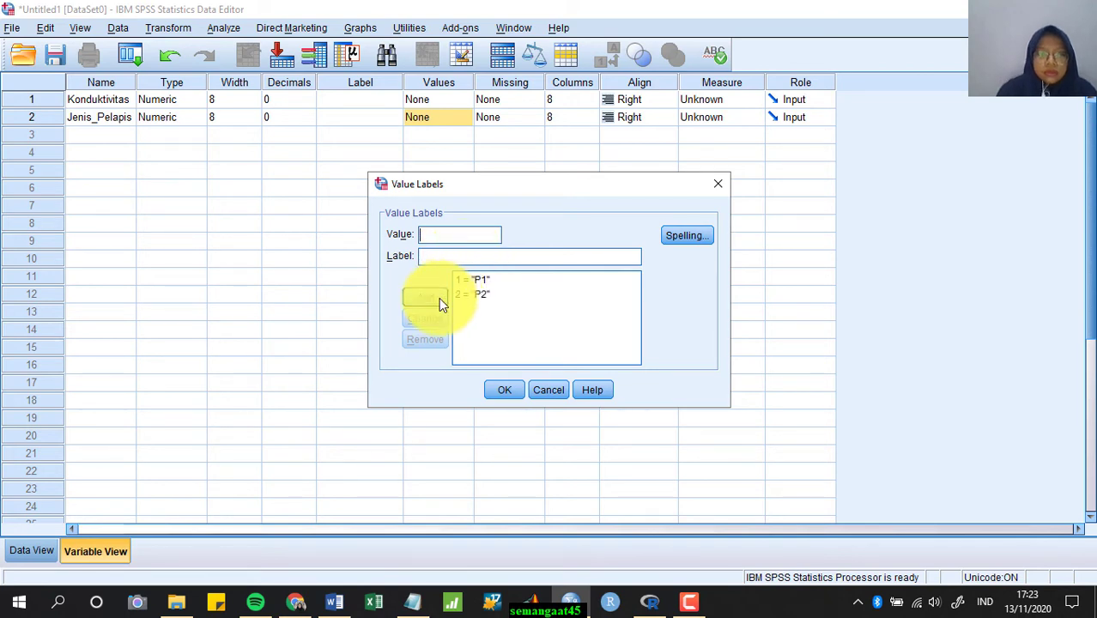
Add the remaining value labels to Jenis_Pelapis, coding 3 as P3 and 4 as P4, and apply them
type("3")
left_click(465, 258)
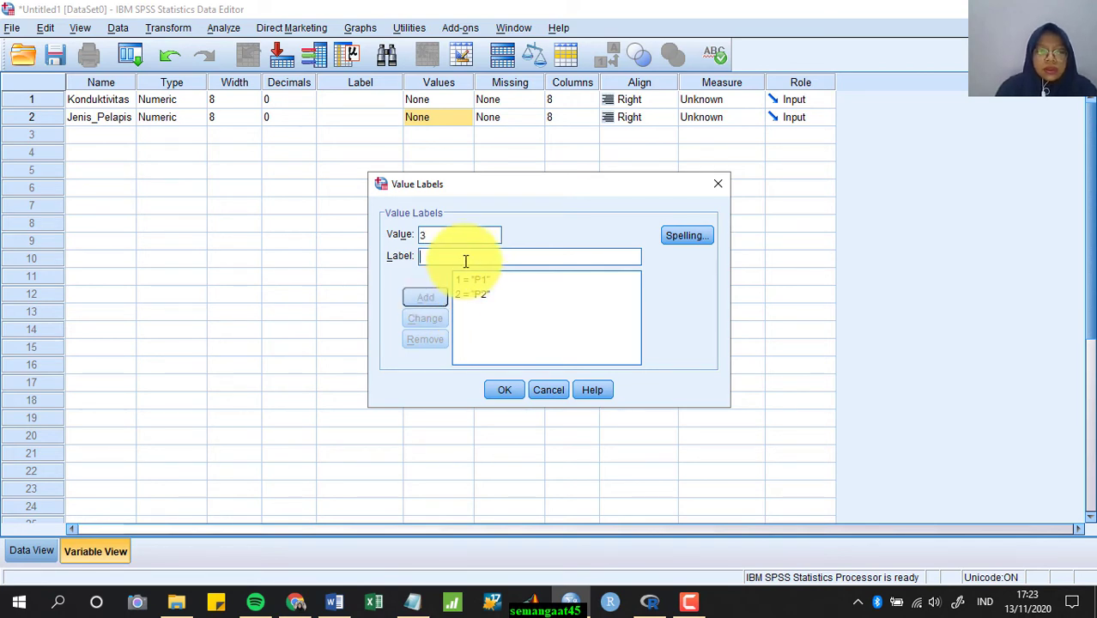
type("P3")
left_click(437, 298)
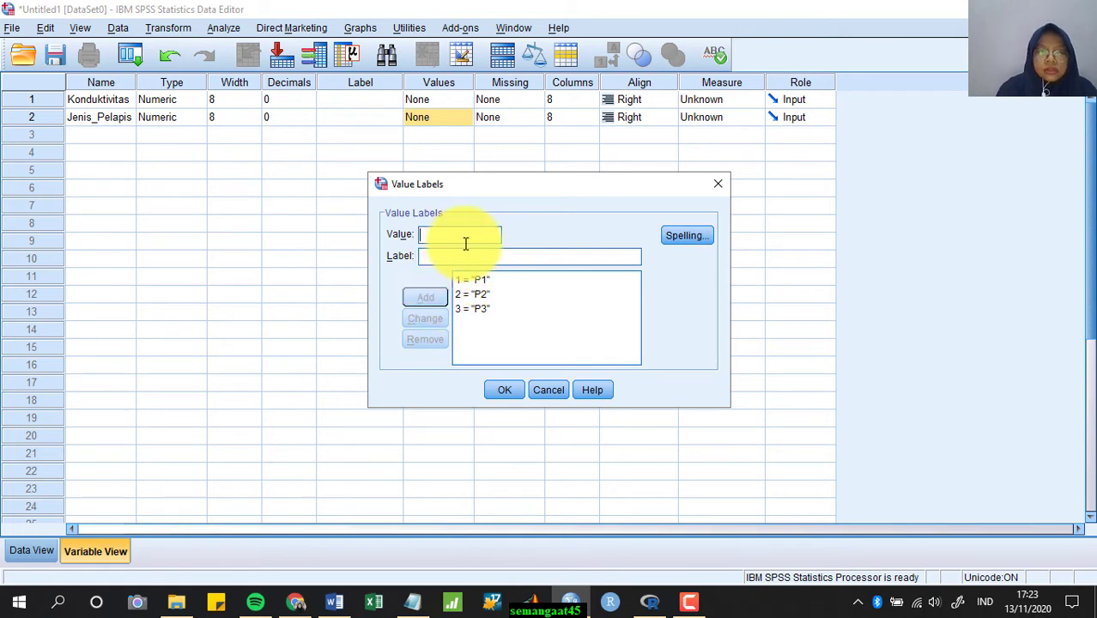
type("4")
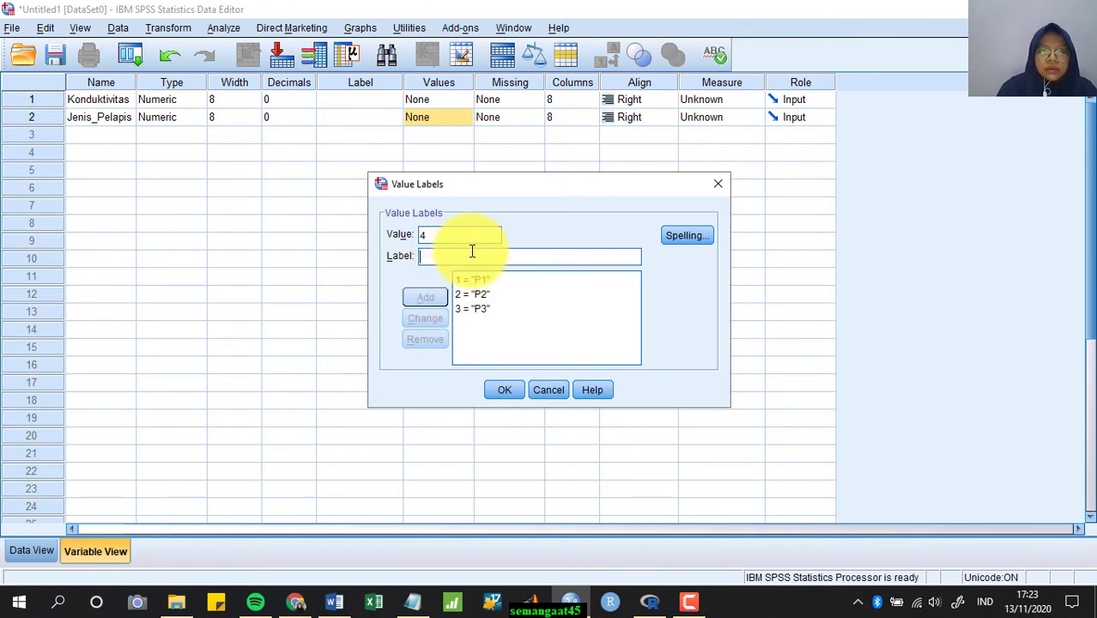
type("P4")
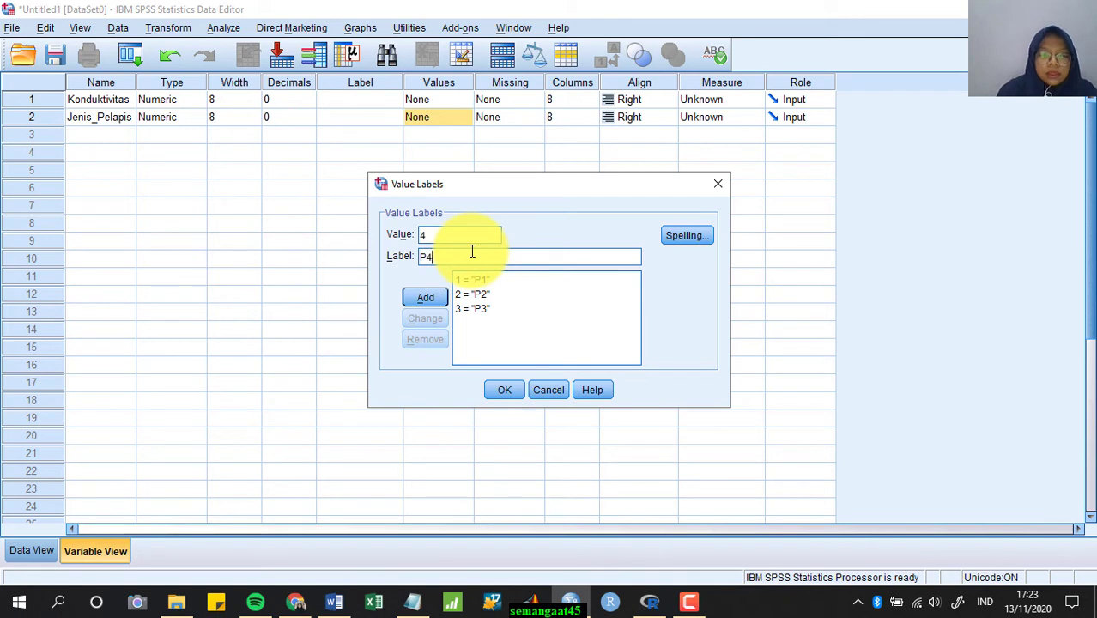
left_click(429, 298)
left_click(514, 396)
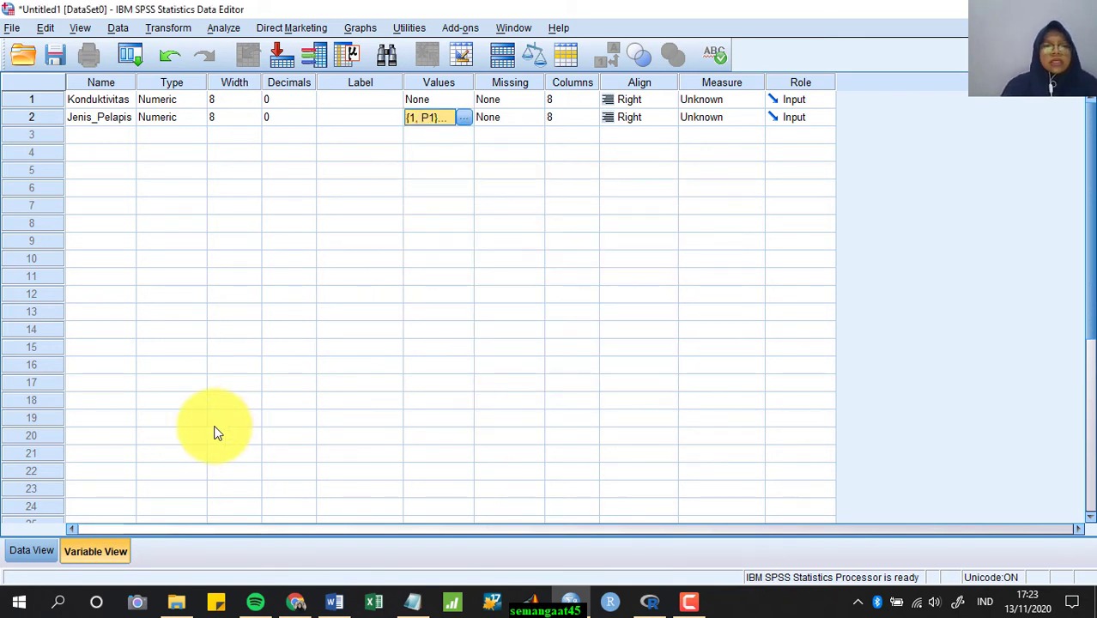
Show the data grid and widen the Konduktivitas and Jenis_Pelapis columns so their full names fit
left_click(31, 554)
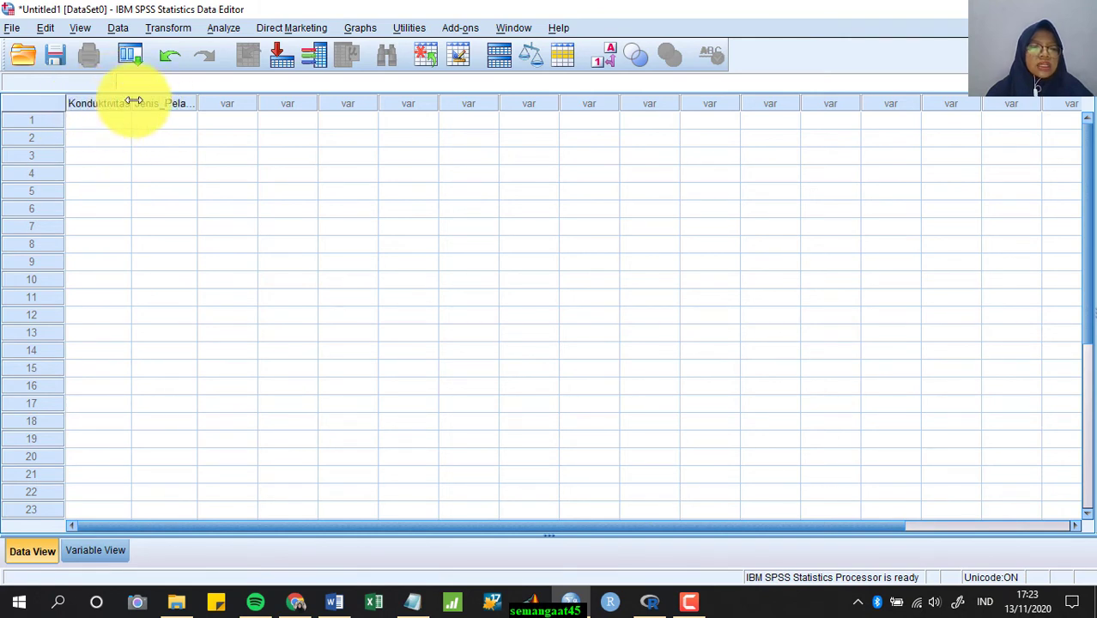
left_click_drag(130, 100, 160, 101)
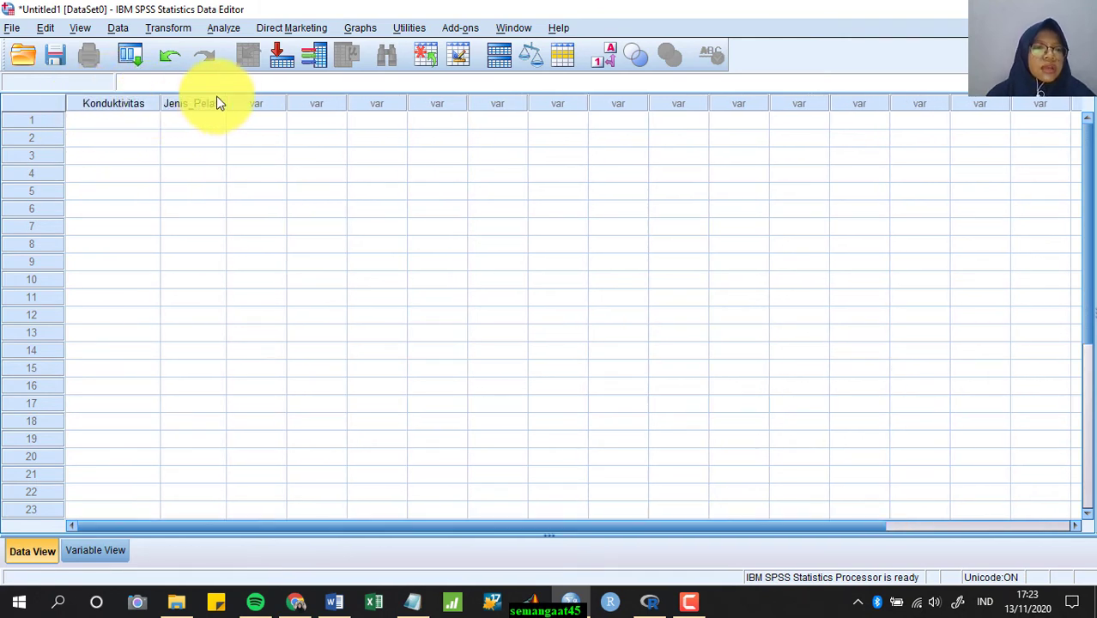
left_click_drag(227, 101, 241, 101)
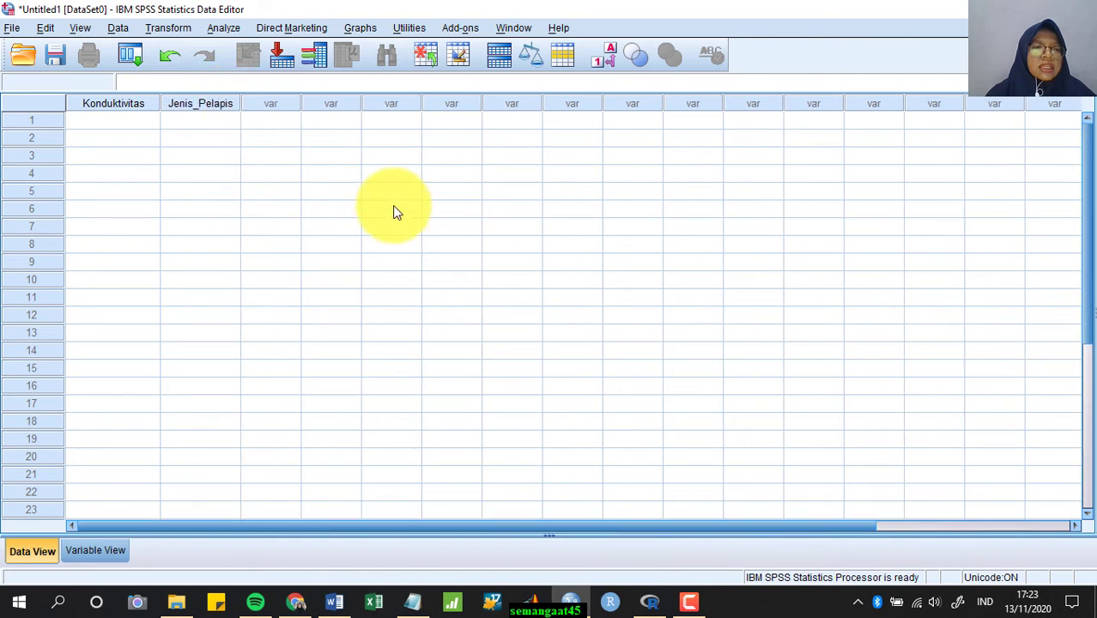
Copy all rows below the header from data metstat in Notepad and paste them into the SPSS data grid starting at Konduktivitas row 1
mouse_move(417, 598)
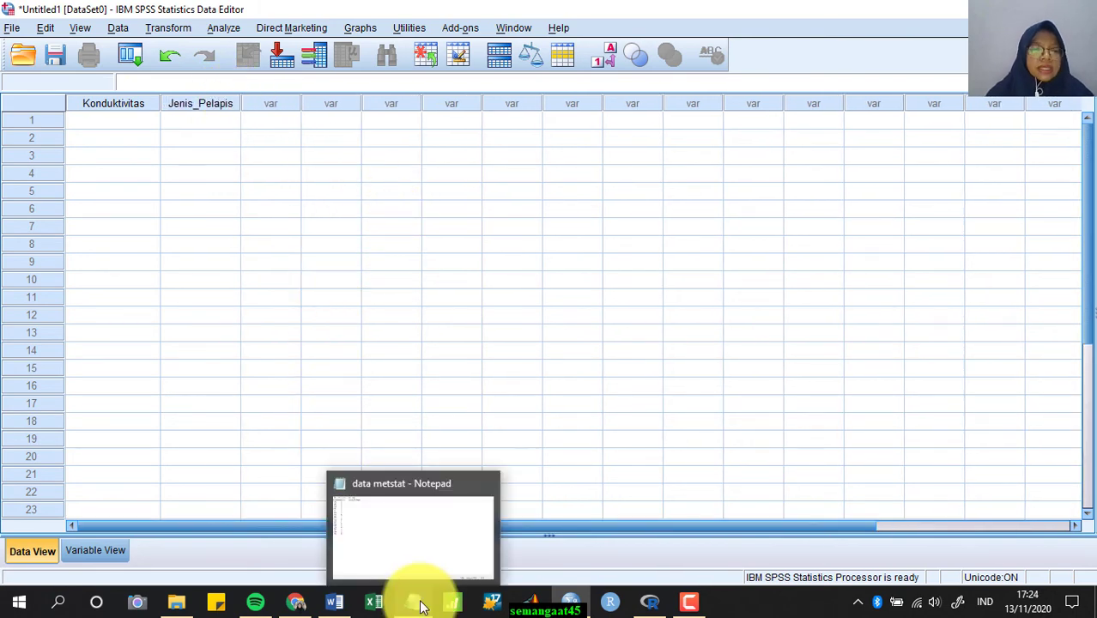
left_click(426, 570)
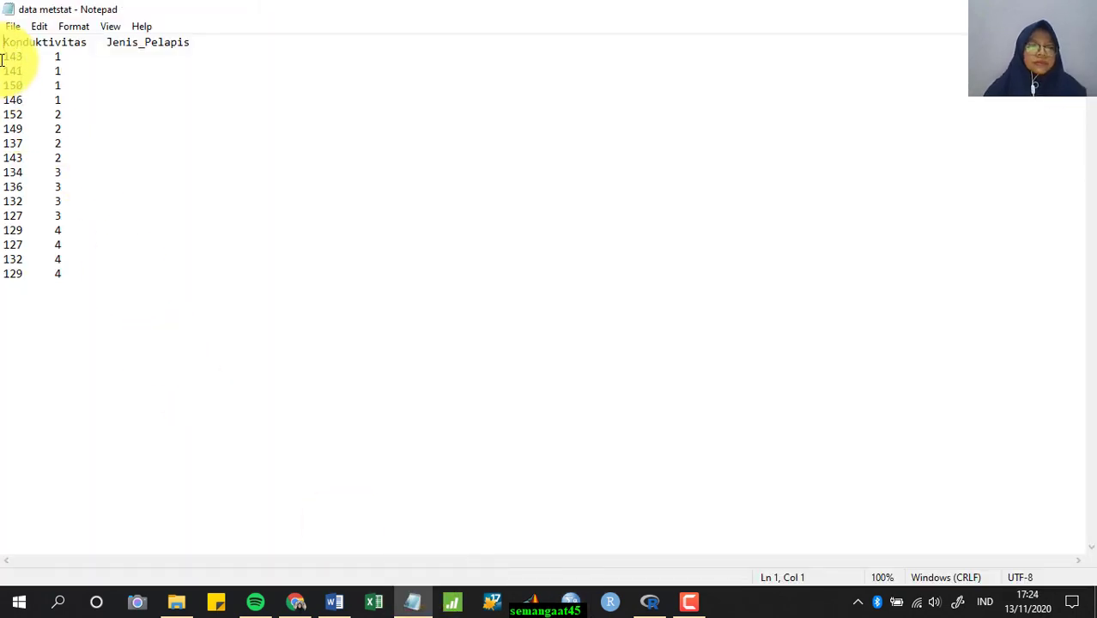
left_click_drag(3, 57, 81, 275)
key("ctrl+c")
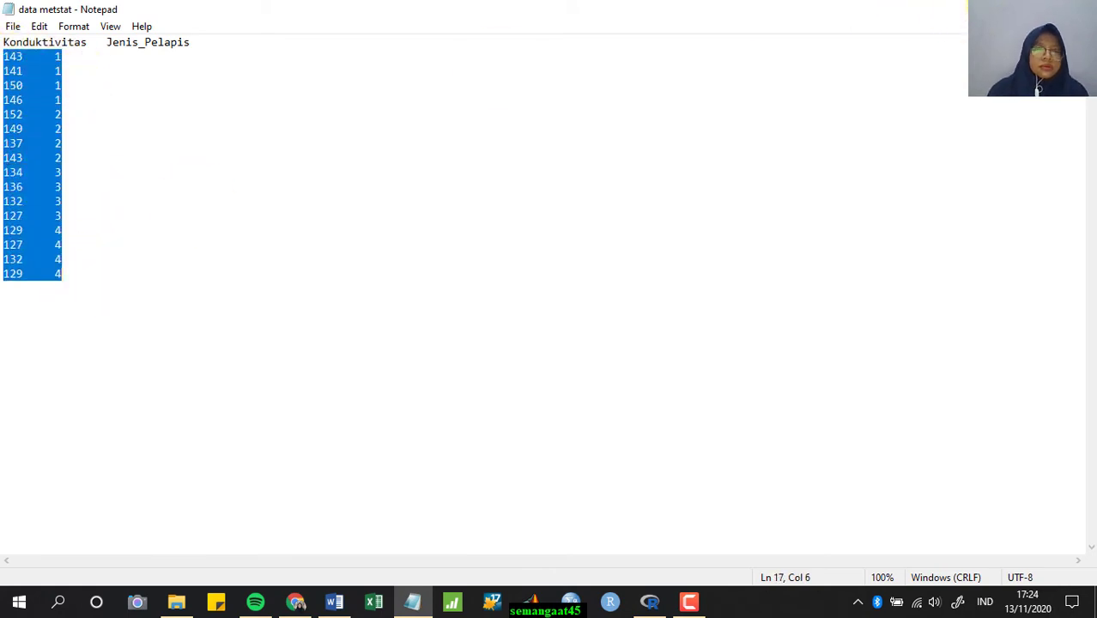
left_click(1005, 9)
left_click(143, 124)
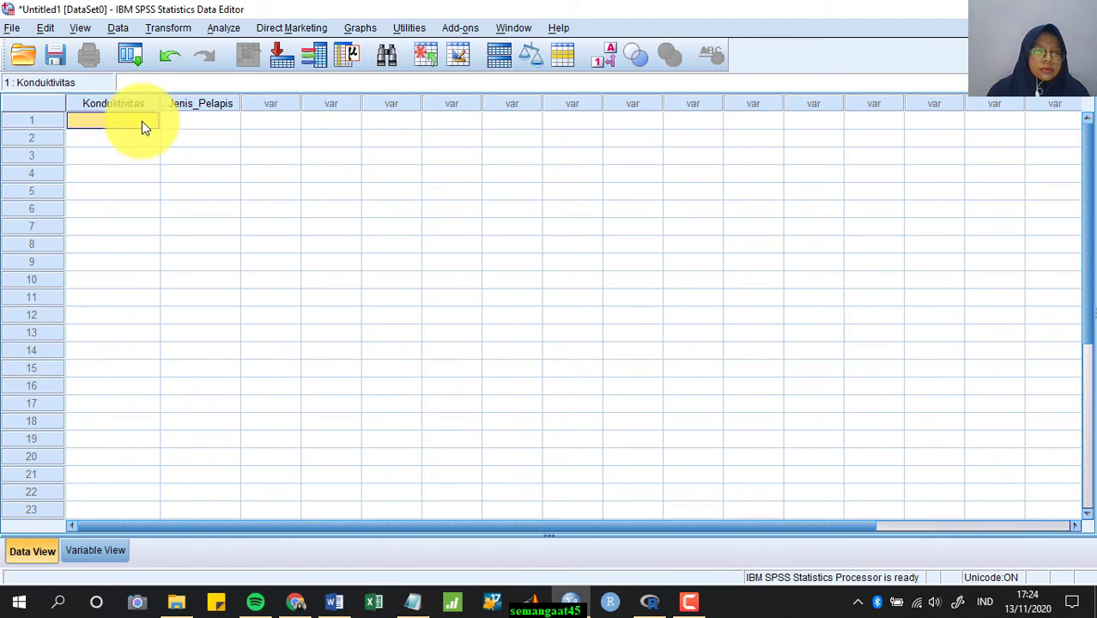
key("ctrl+v")
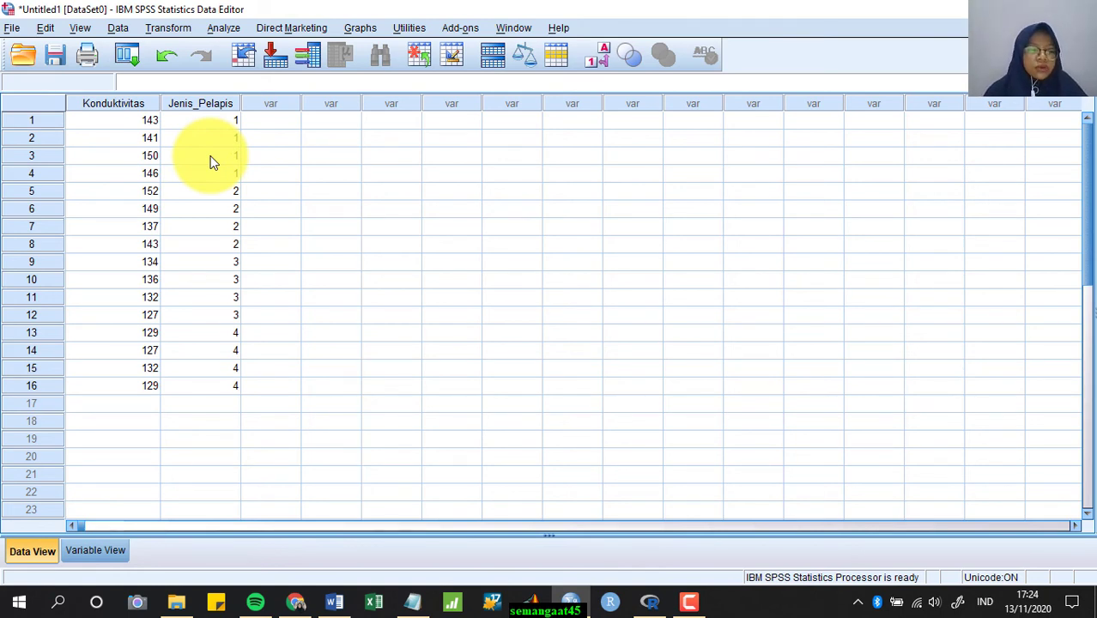
Set up an Explore analysis with Konduktivitas as the dependent variable and Jenis_Pelapis as the factor
left_click(235, 28)
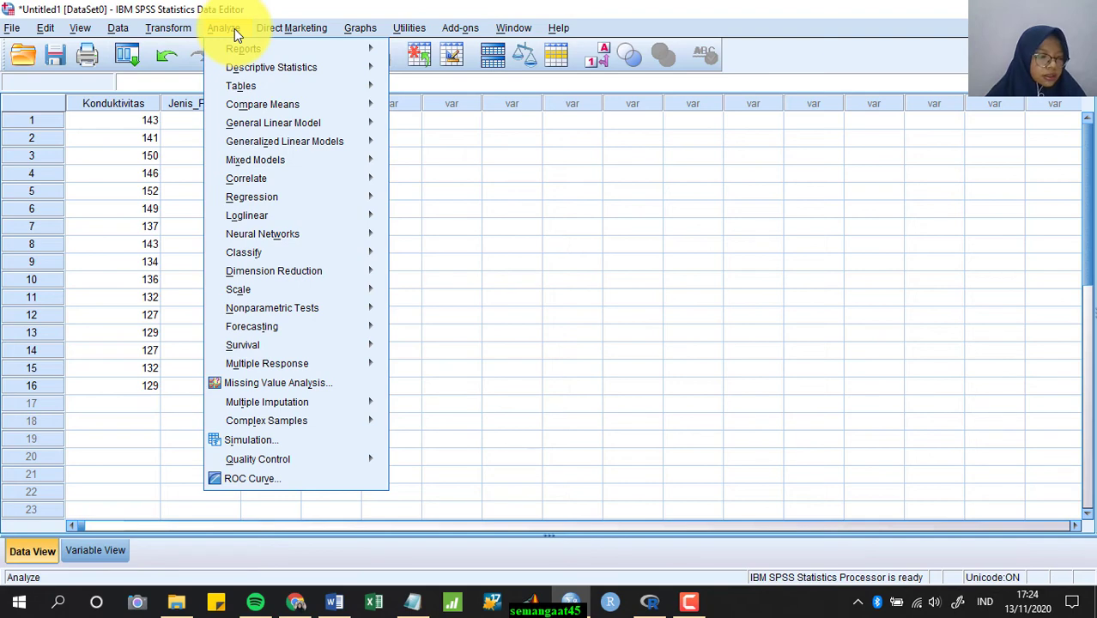
mouse_move(245, 70)
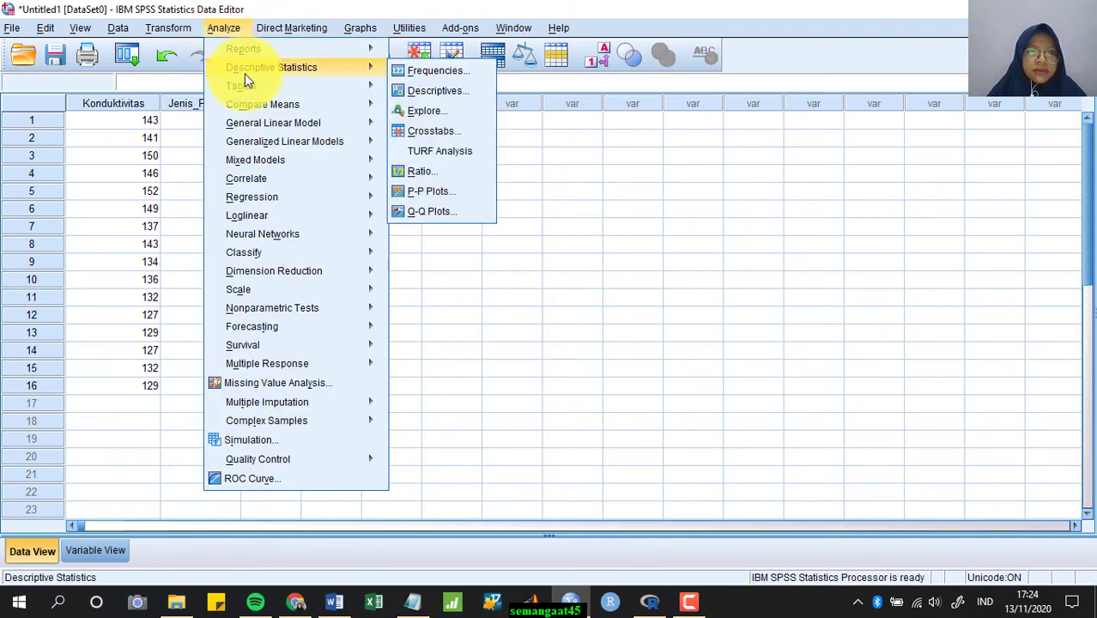
left_click(421, 112)
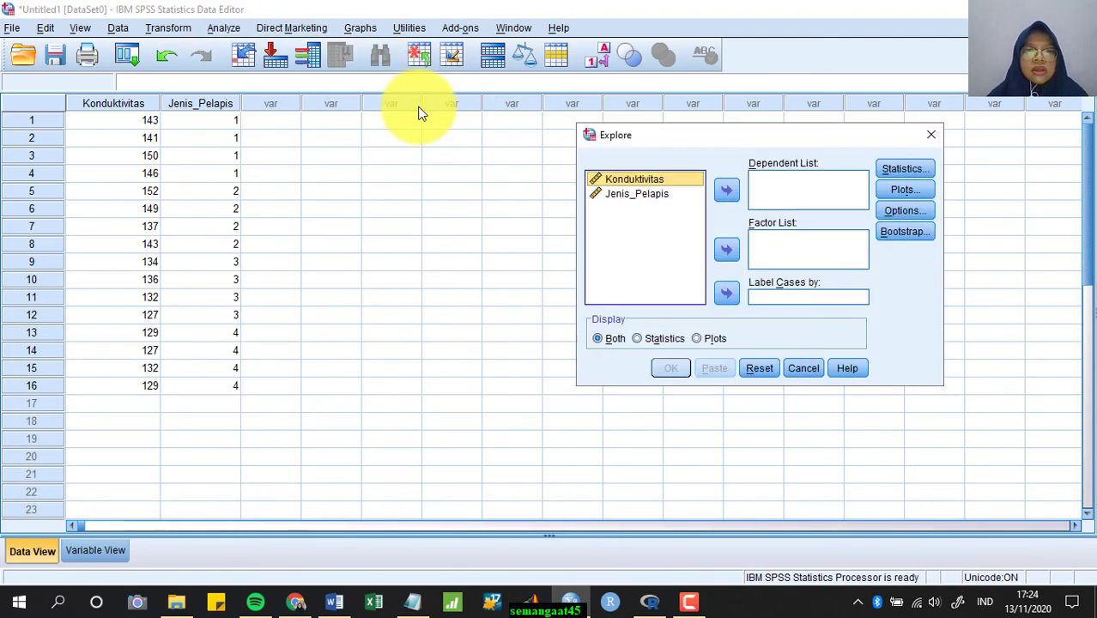
left_click_drag(387, 93, 388, 94)
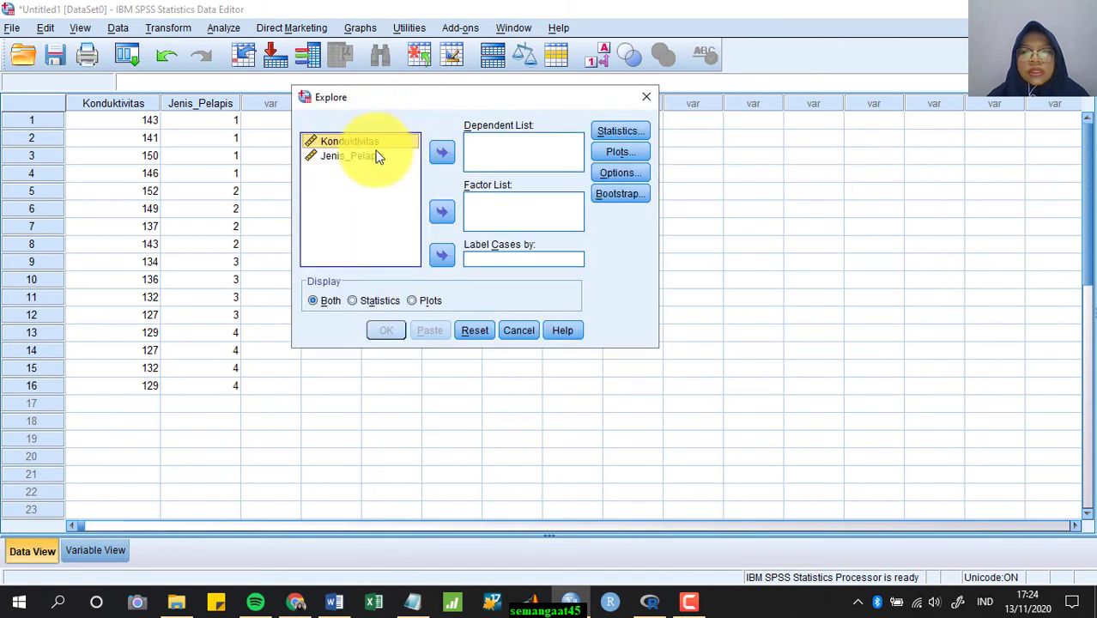
left_click(435, 151)
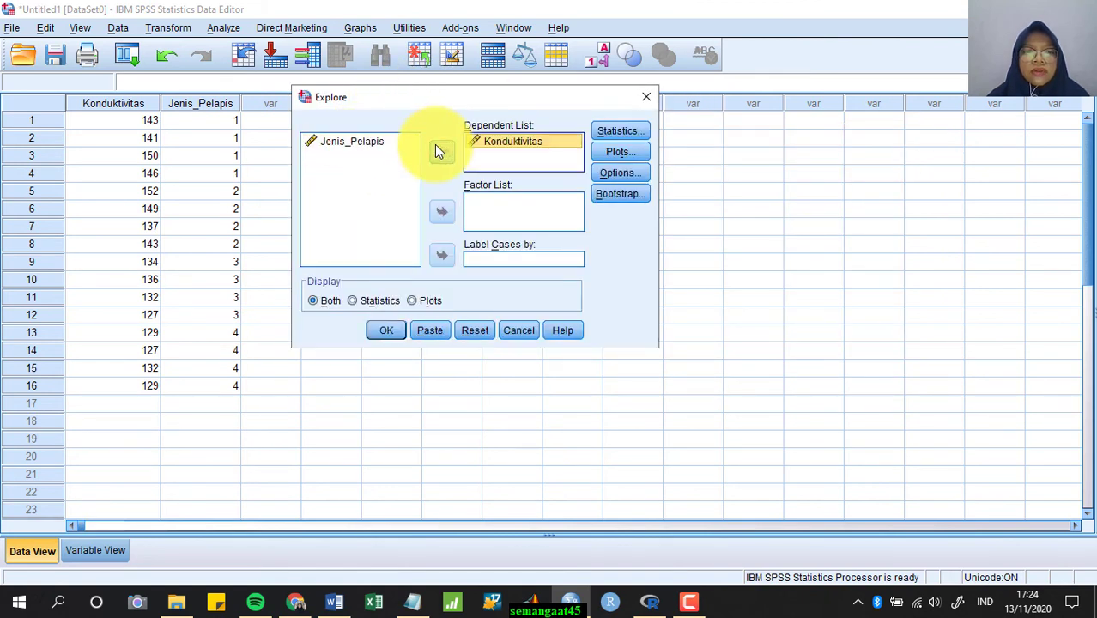
left_click(386, 144)
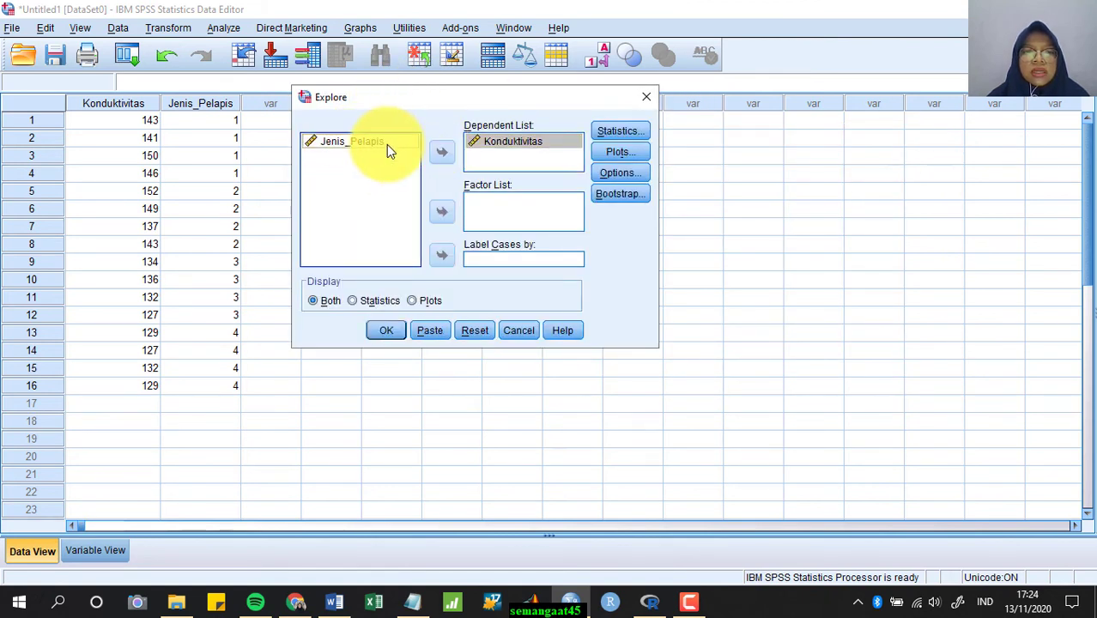
left_click(442, 211)
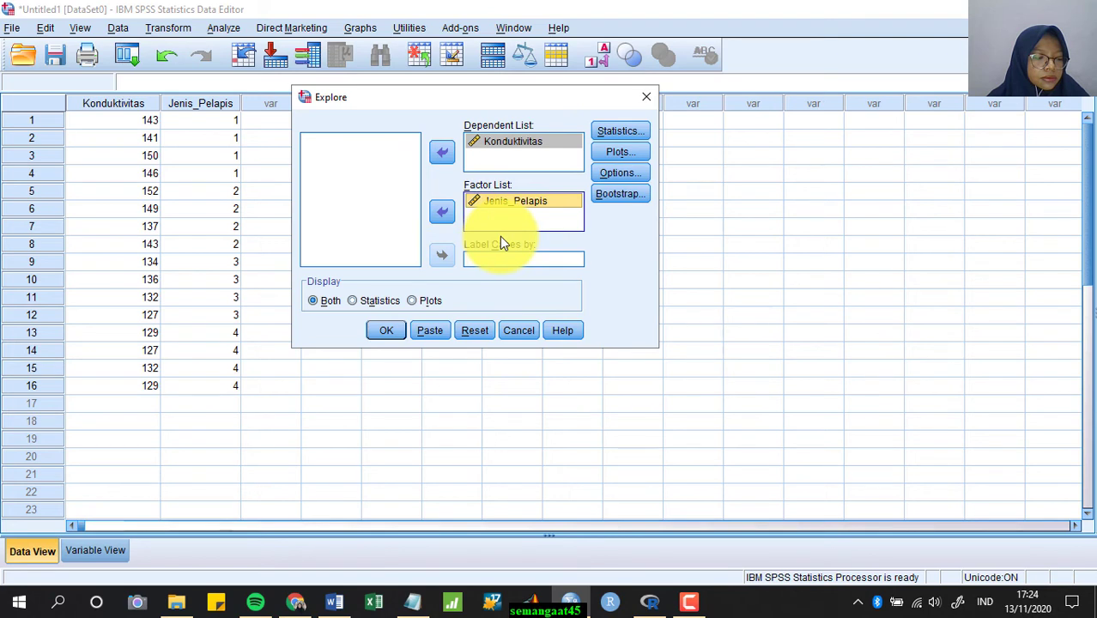
Enable normality plots with tests for the Explore analysis and run it
left_click(635, 151)
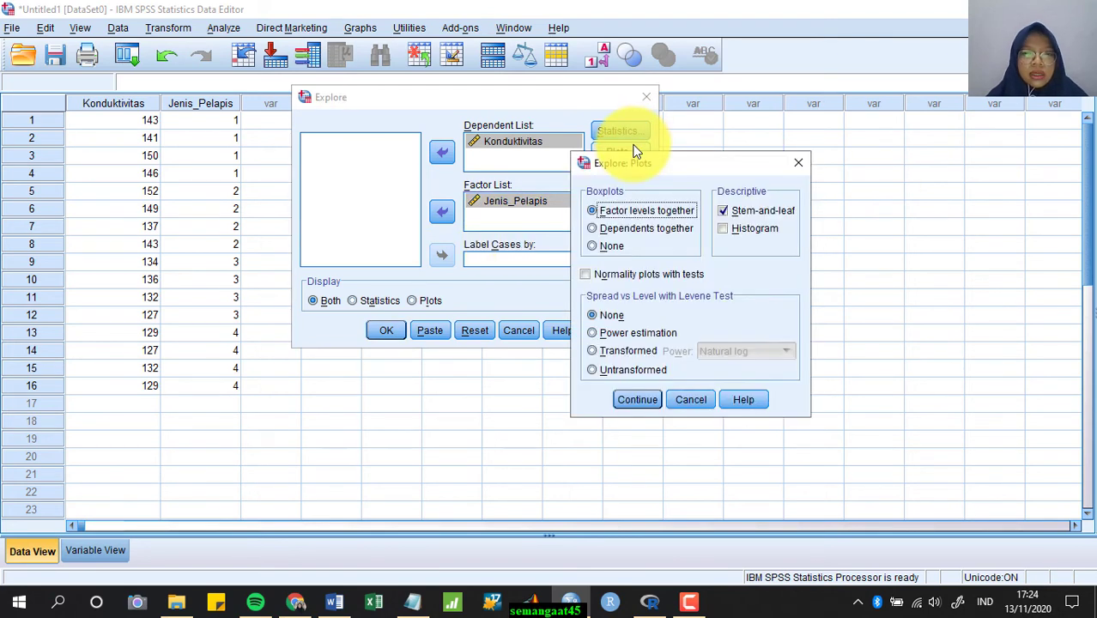
left_click(629, 274)
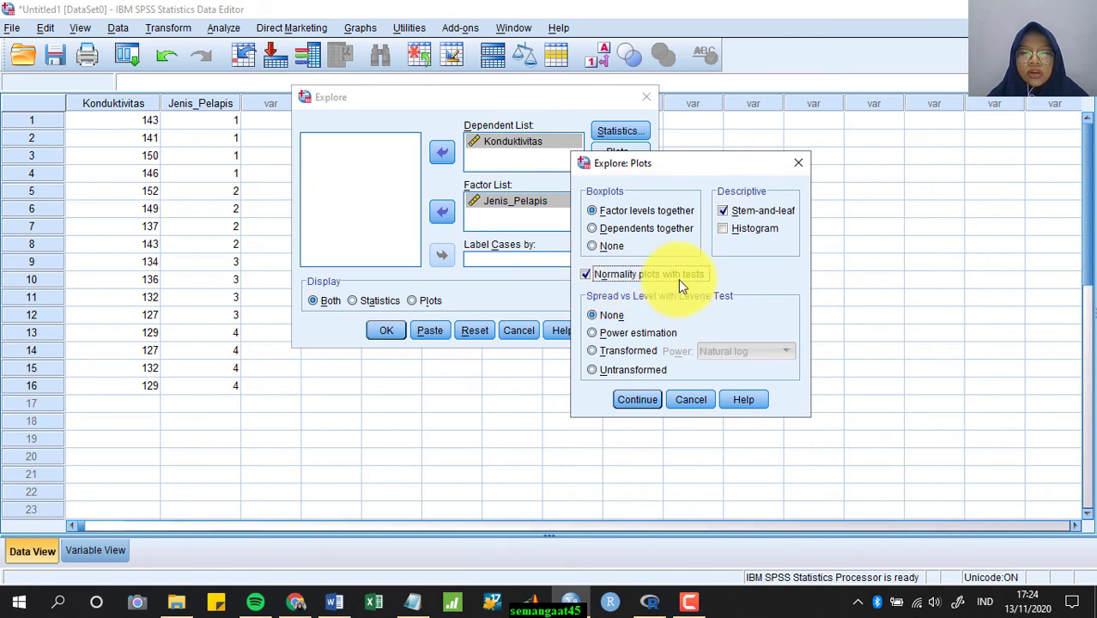
left_click(644, 400)
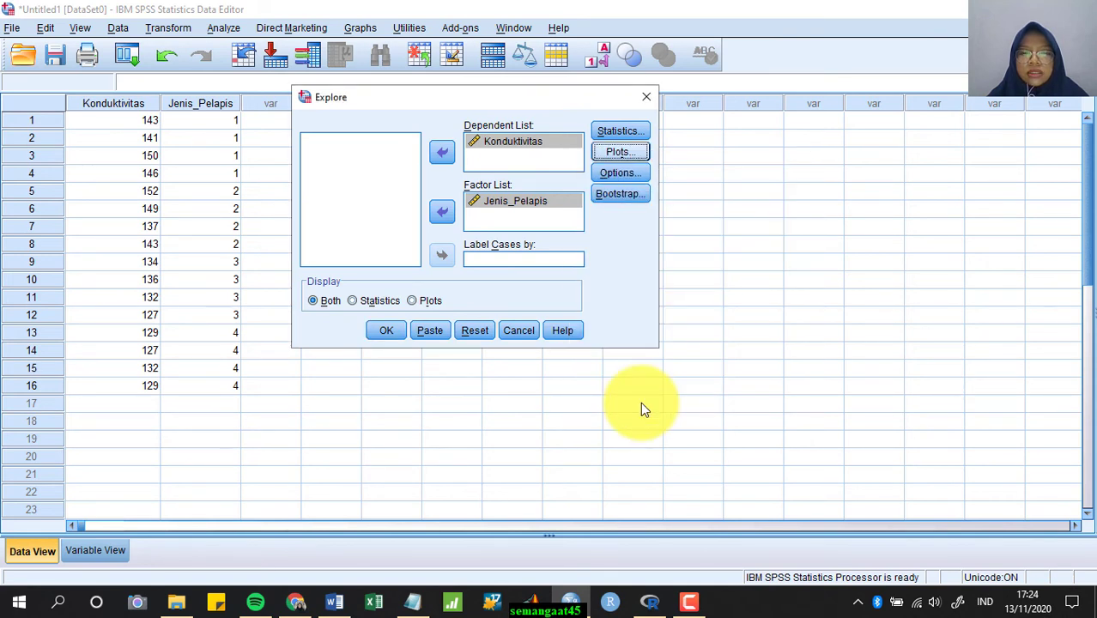
left_click(378, 331)
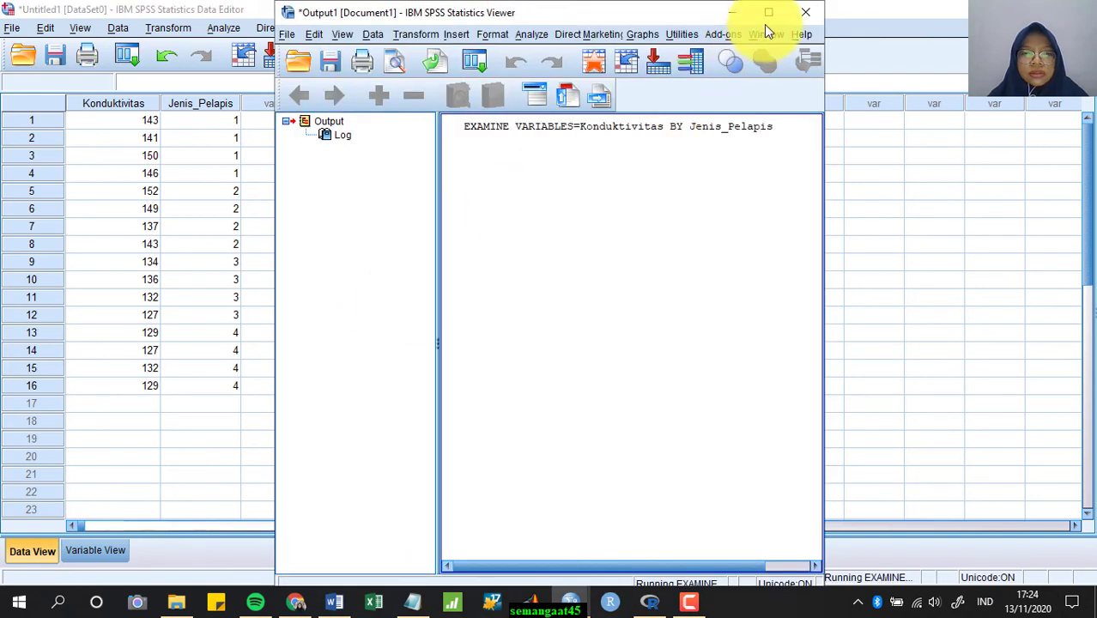
Examine the Explore output, especially the Shapiro-Wilk results in Tests of Normality for each coating type, and return to the data
left_click(771, 13)
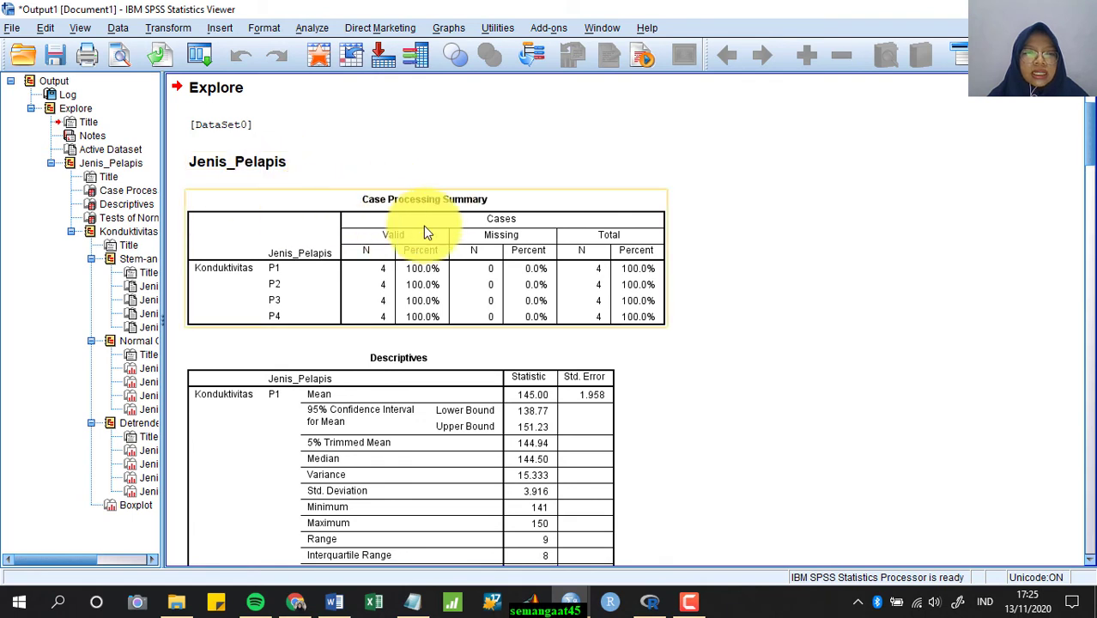
scroll(703, 234, "down", 1)
key("Down")
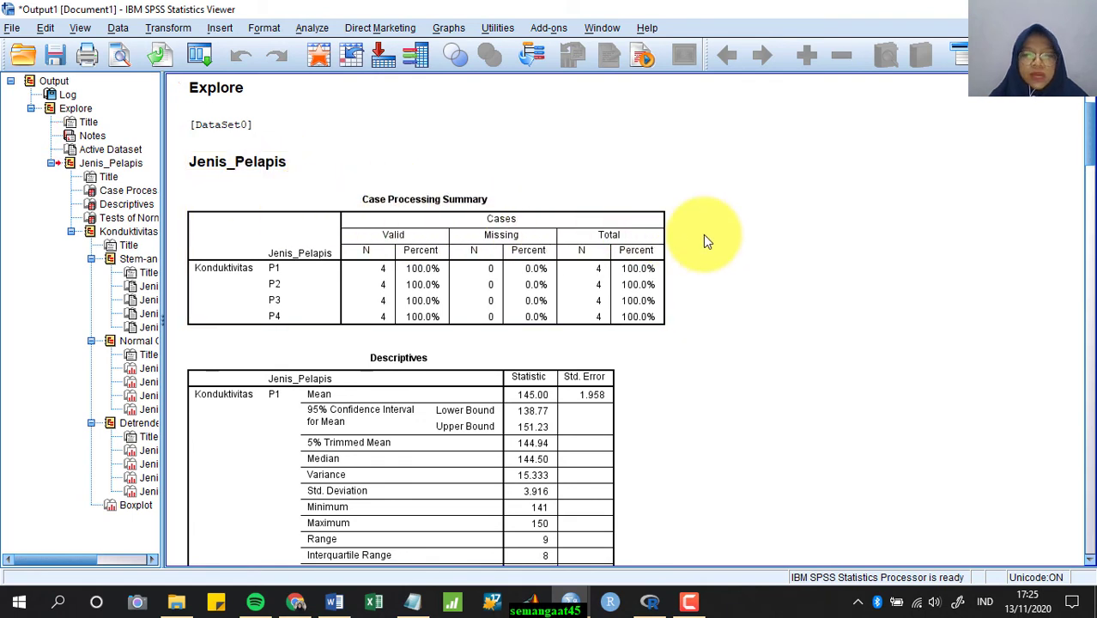
key("Down")
key("Down")
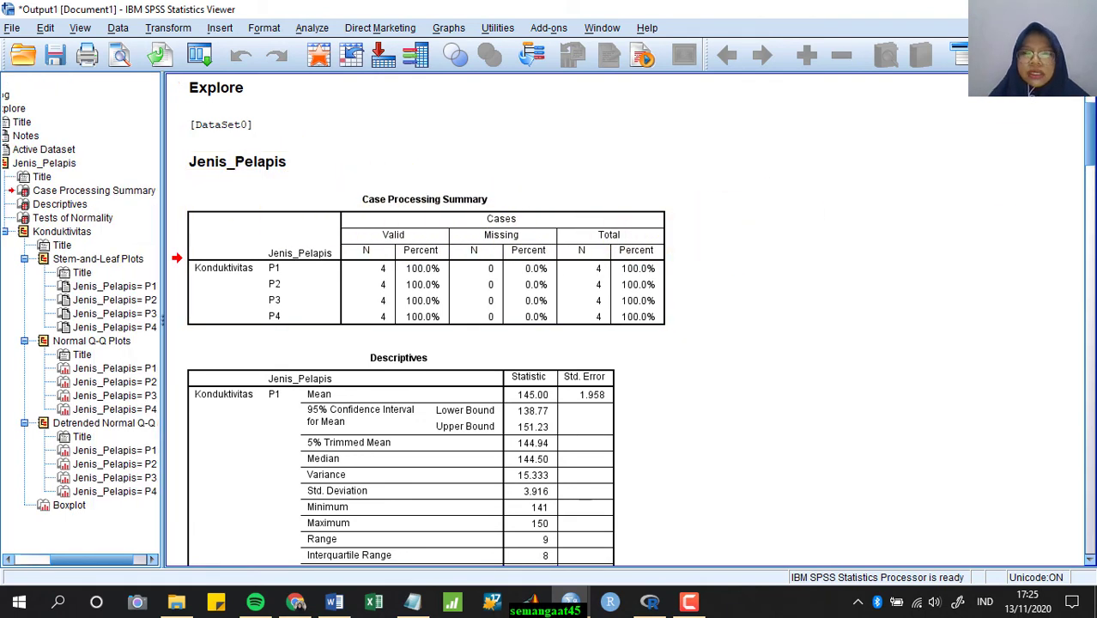
left_click_drag(1092, 122, 1090, 253)
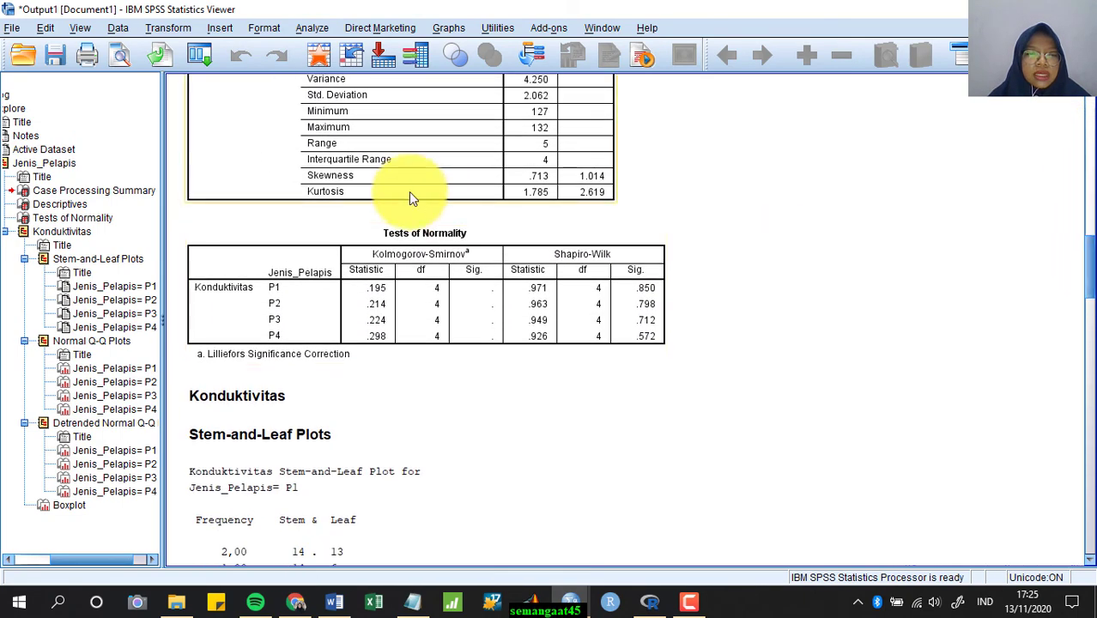
left_click(381, 248)
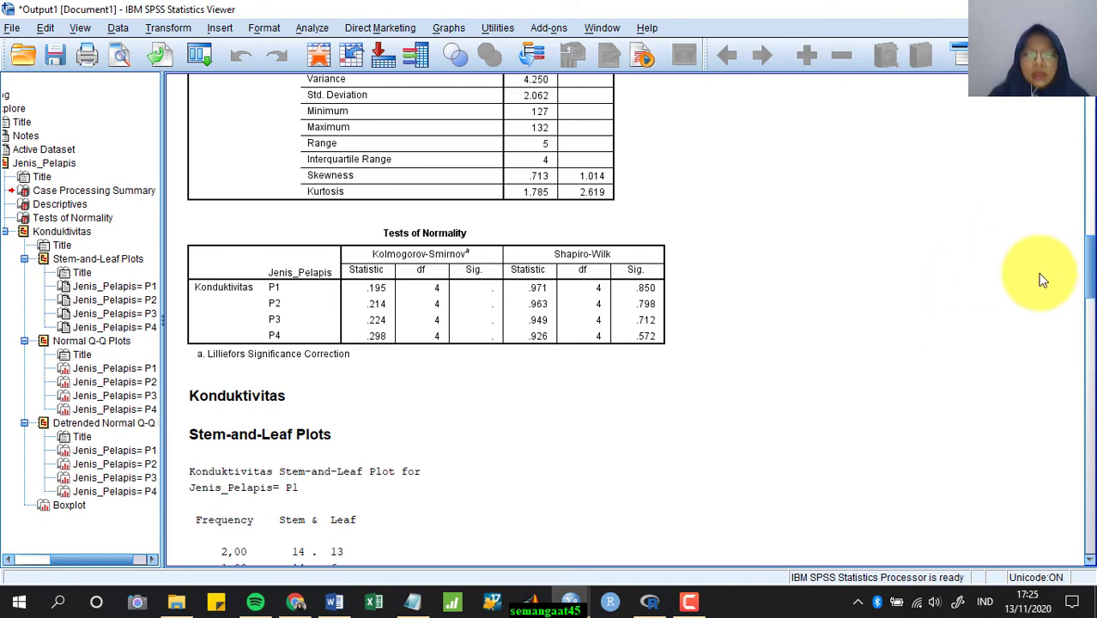
left_click_drag(1090, 263, 1091, 279)
left_click_drag(1090, 326, 1072, 107)
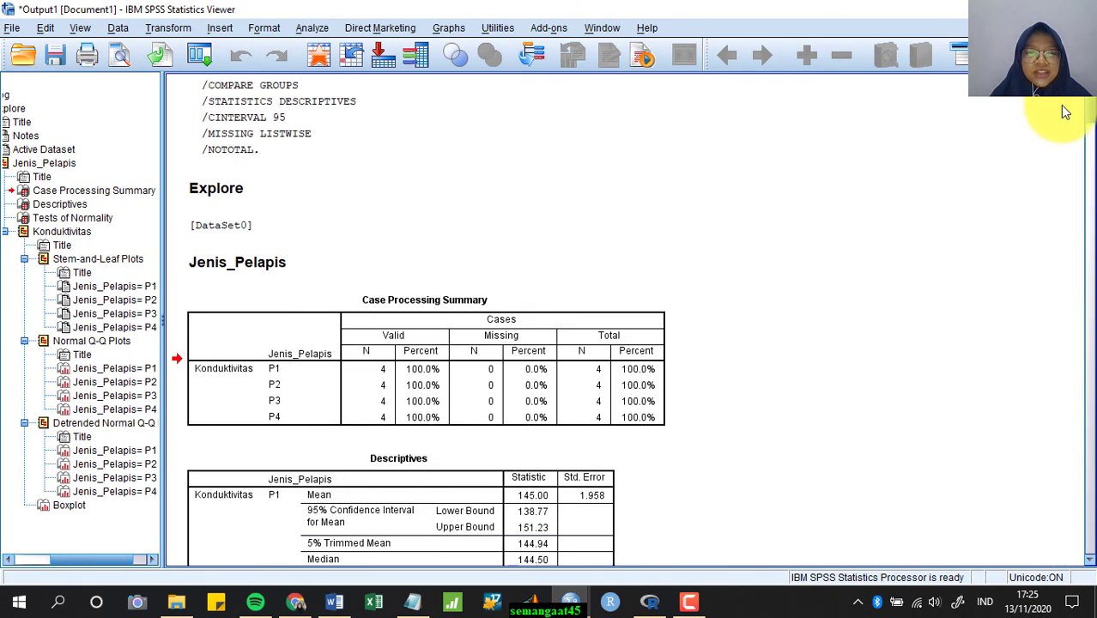
left_click(1003, 8)
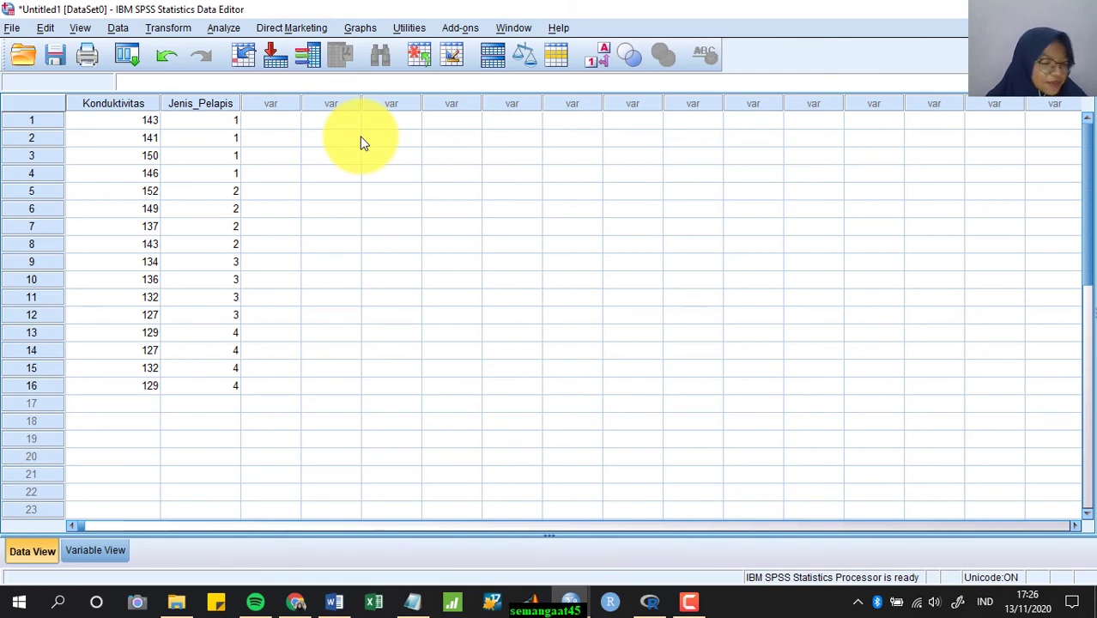
Set up a One-Way ANOVA with Konduktivitas as the dependent variable and Jenis_Pelapis as the factor
left_click(222, 29)
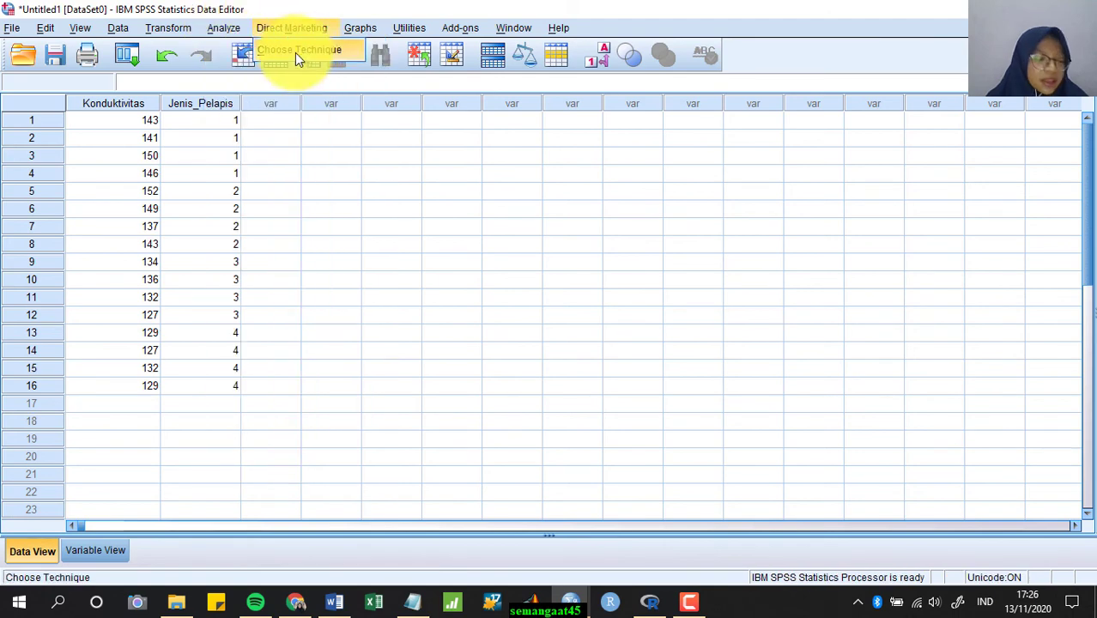
mouse_move(271, 104)
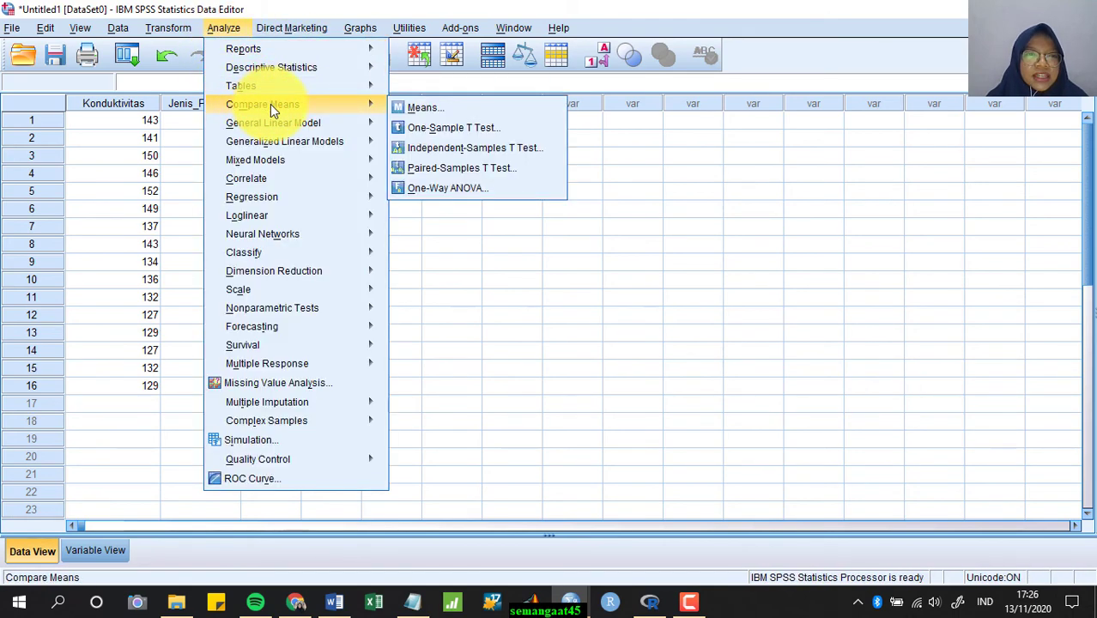
left_click(455, 191)
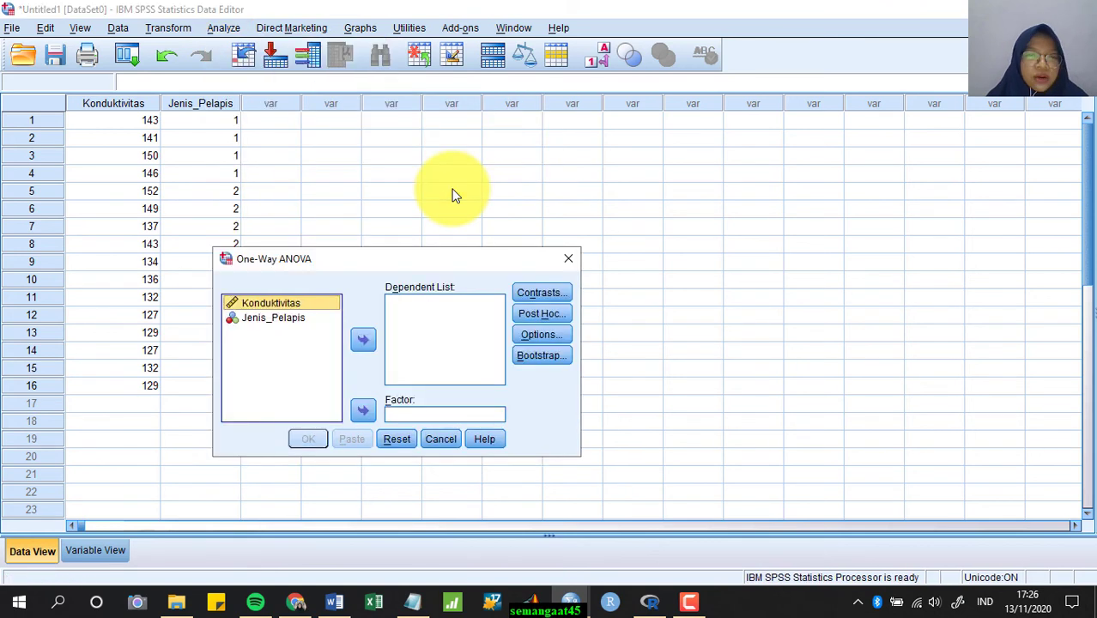
left_click(360, 339)
left_click(291, 303)
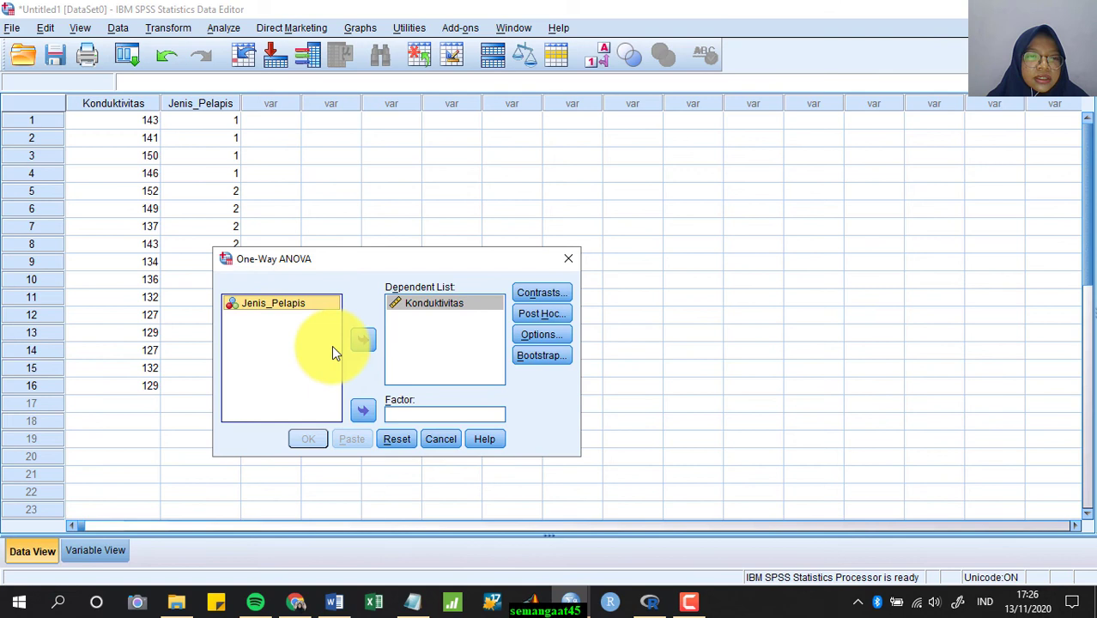
left_click(361, 411)
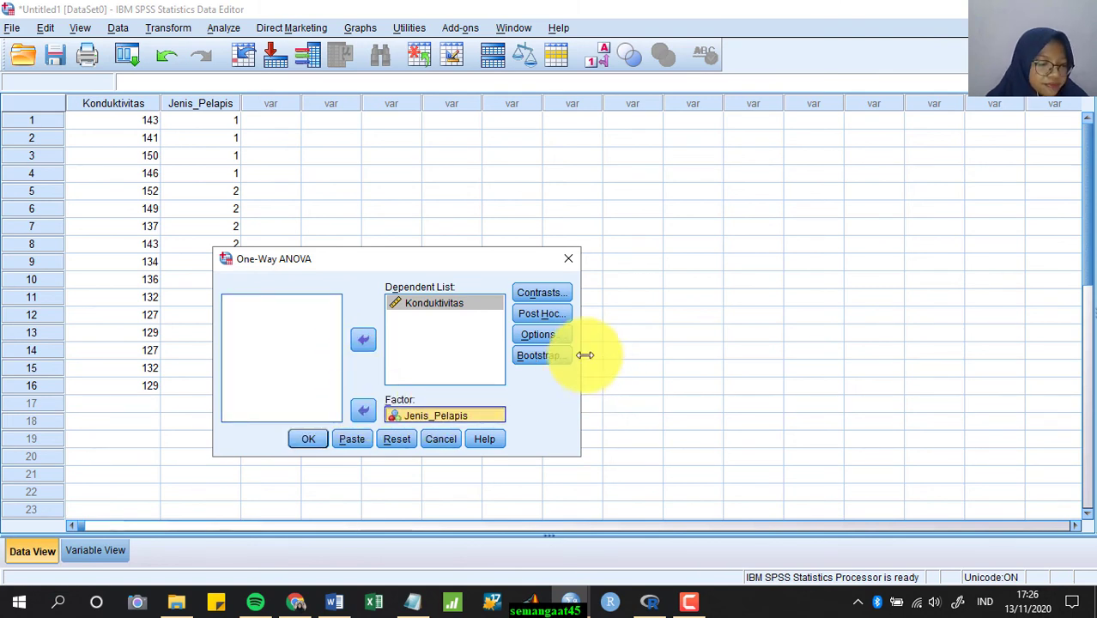
Enable the homogeneity of variance test for the One-Way ANOVA and run the analysis
left_click(558, 335)
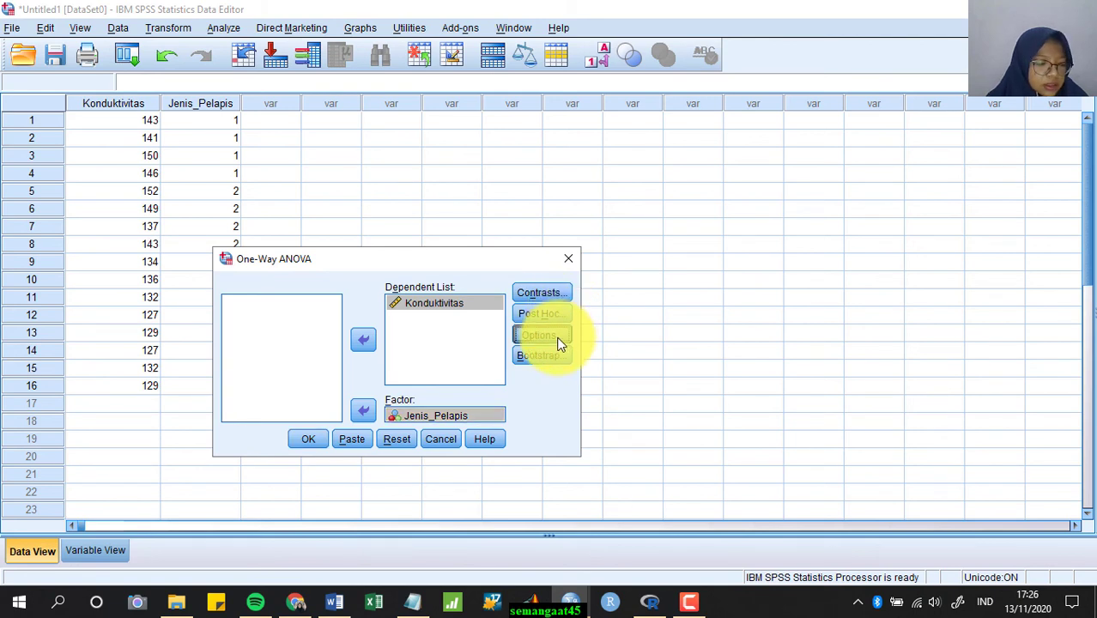
left_click(223, 251)
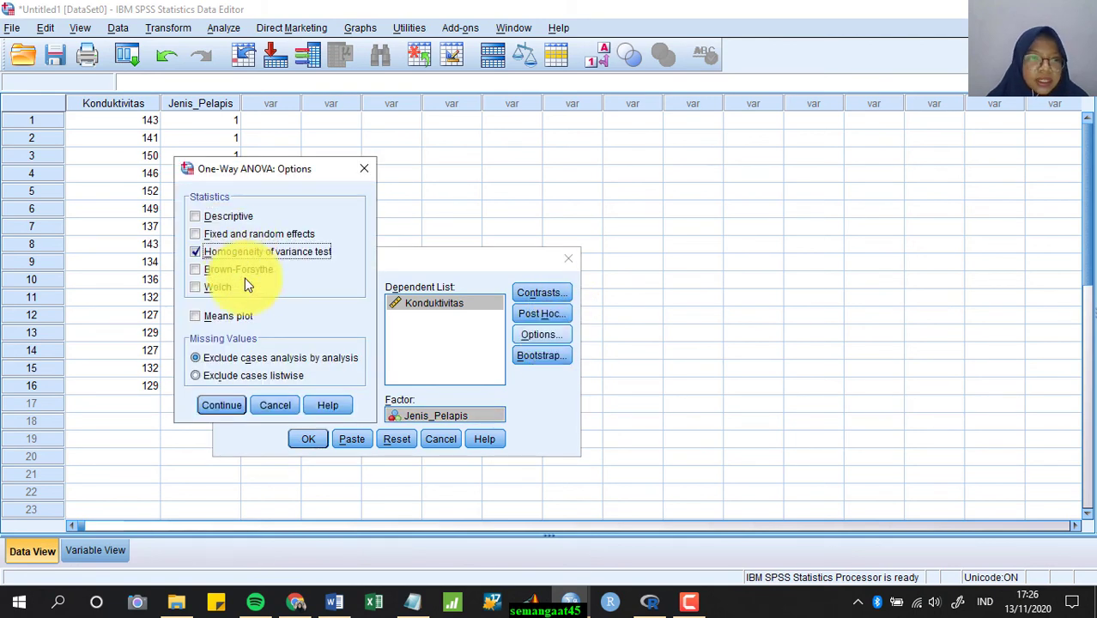
left_click(220, 405)
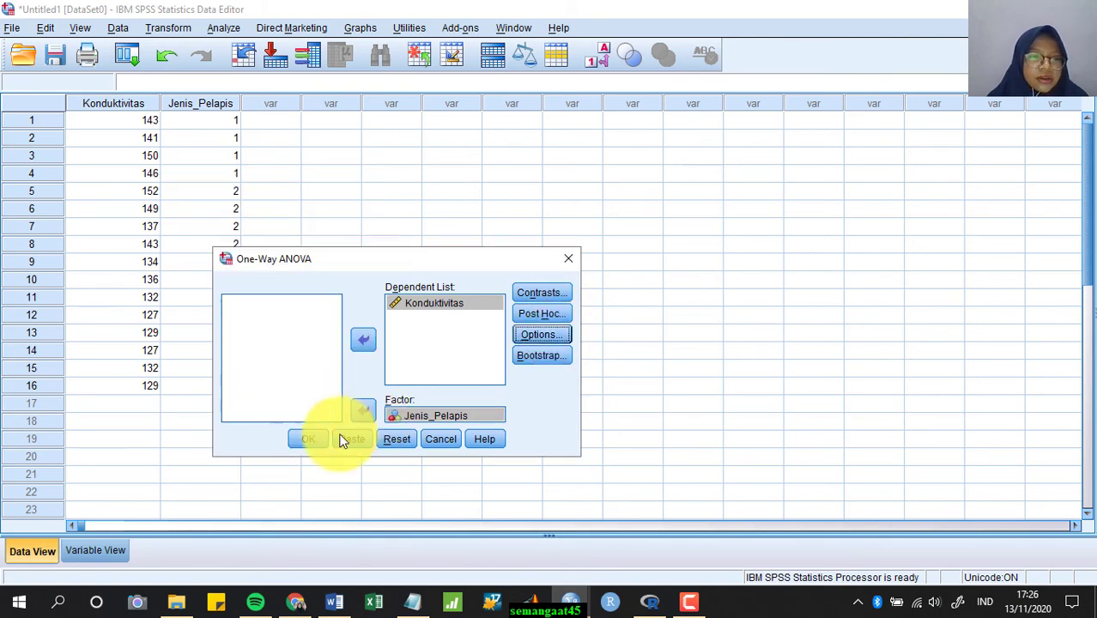
left_click(308, 441)
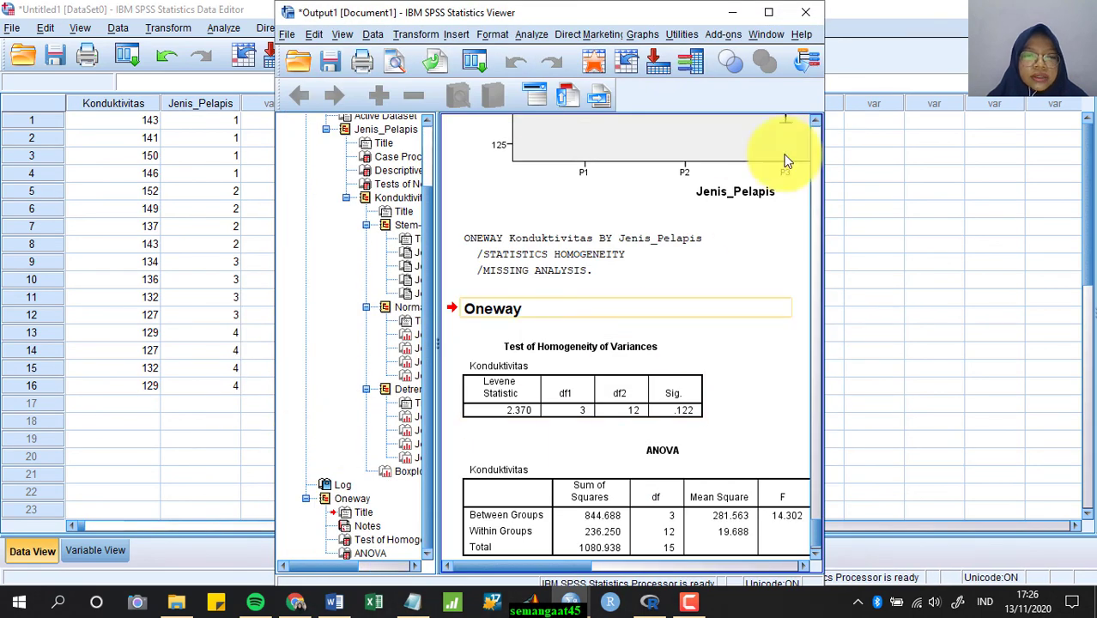
Examine the Test of Homogeneity of Variances and ANOVA tables in the maximized output, and return to the data
left_click(767, 12)
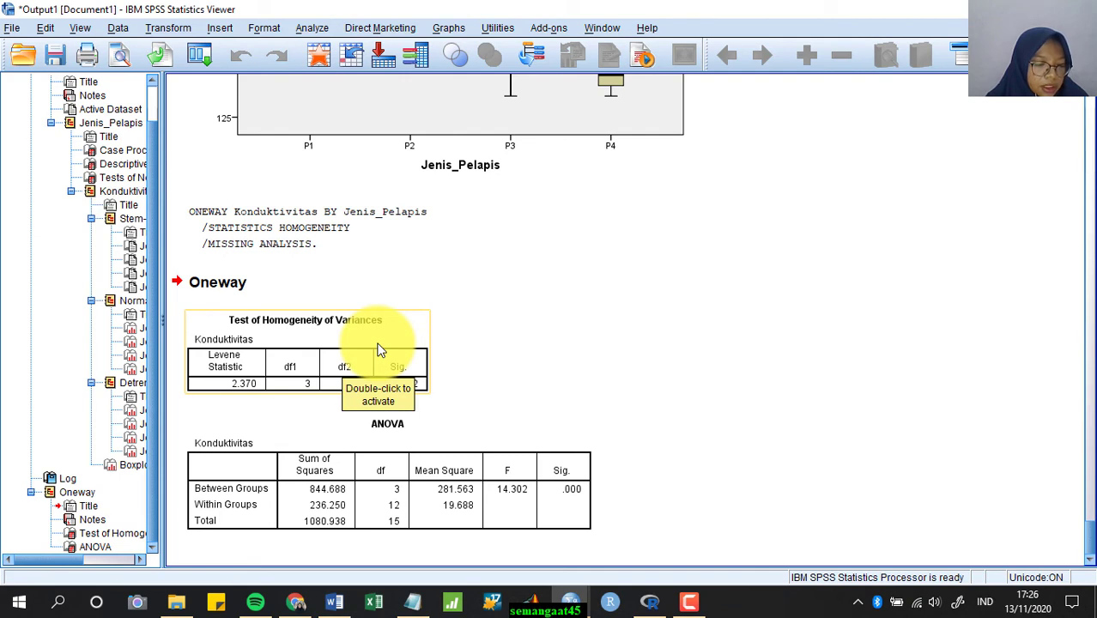
left_click(384, 493)
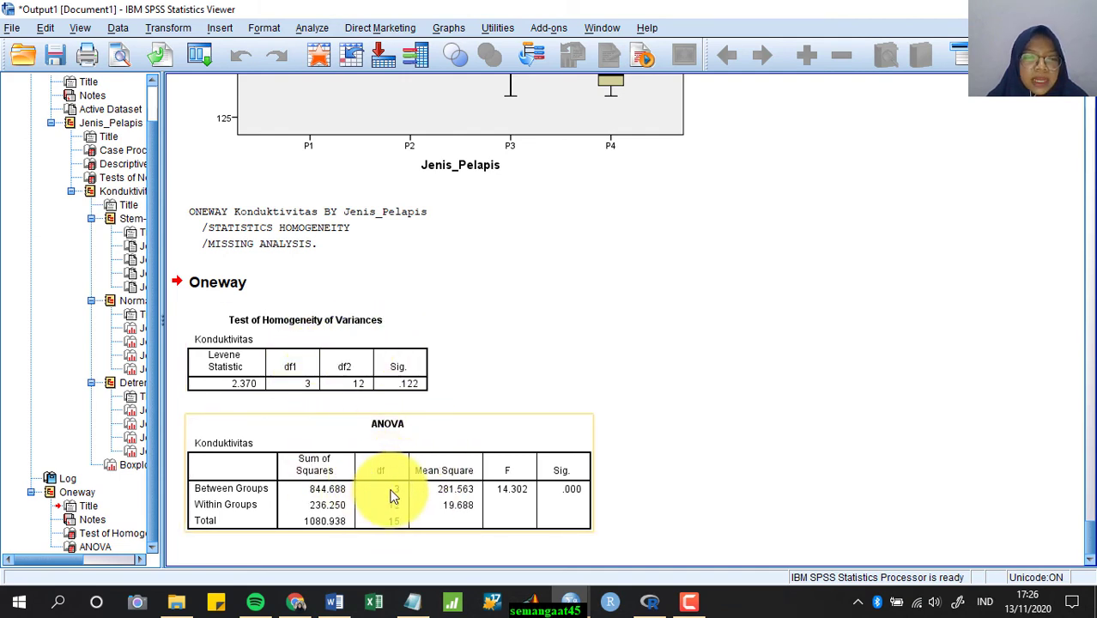
left_click(284, 317)
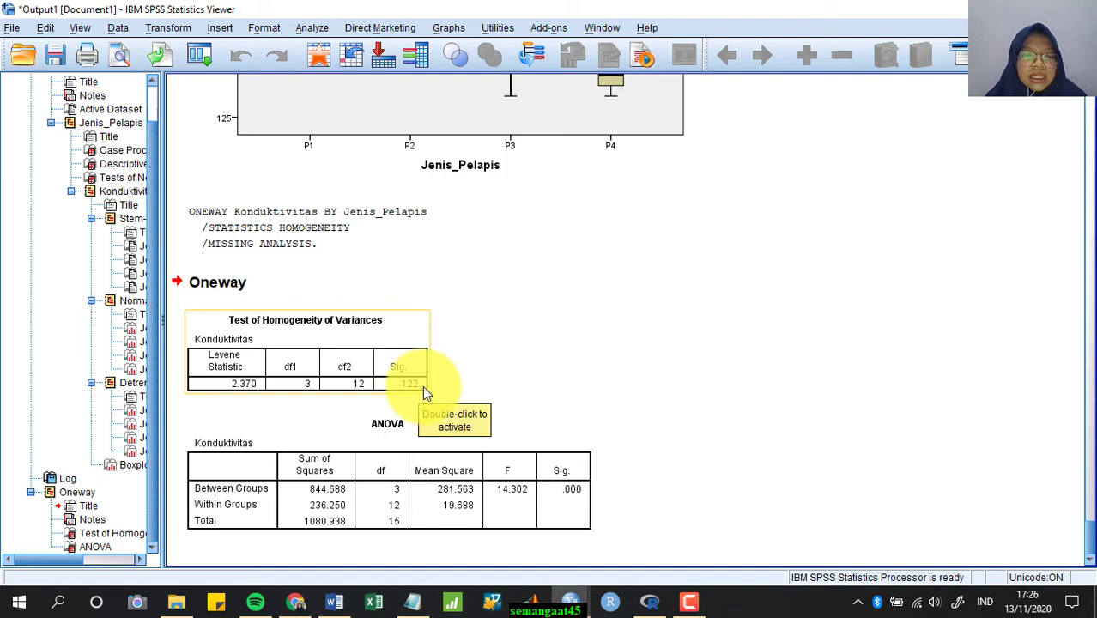
left_click(514, 386)
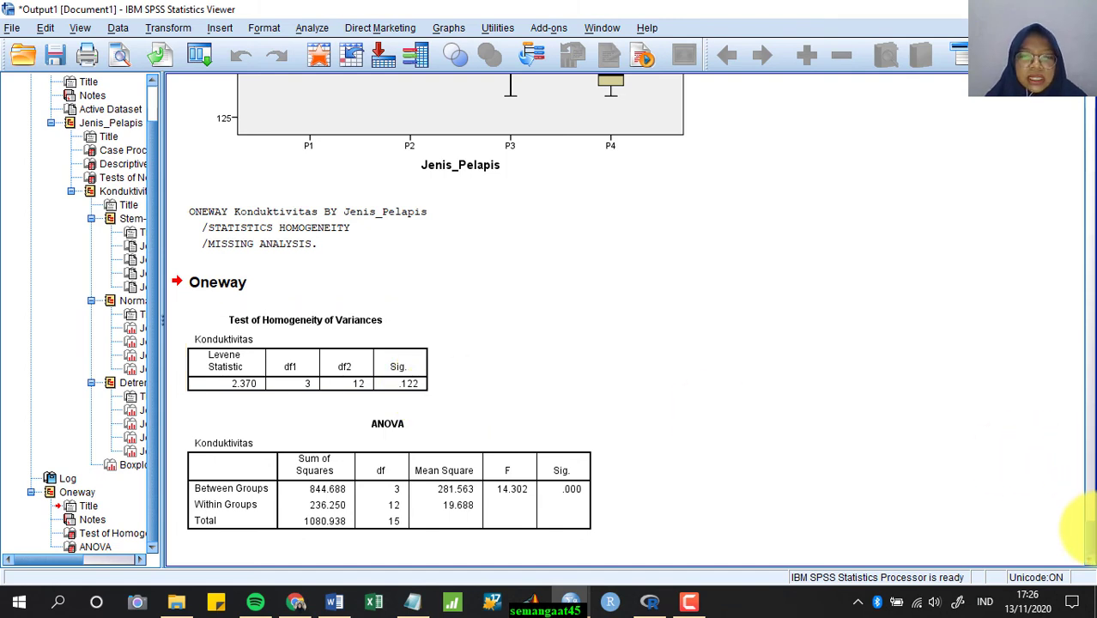
left_click(459, 503)
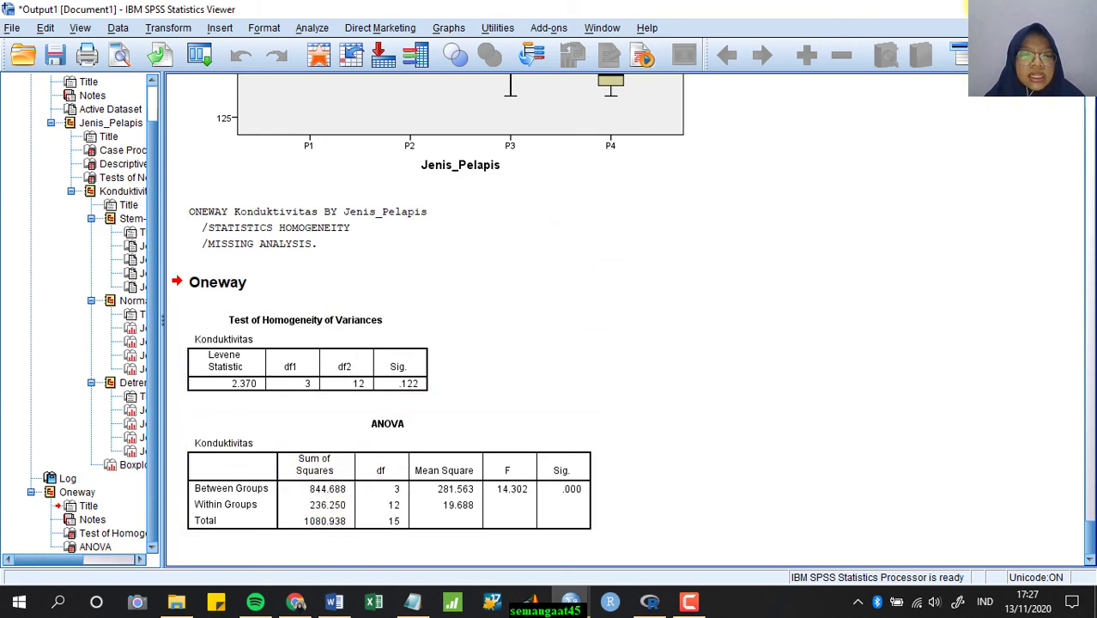
left_click(1001, 8)
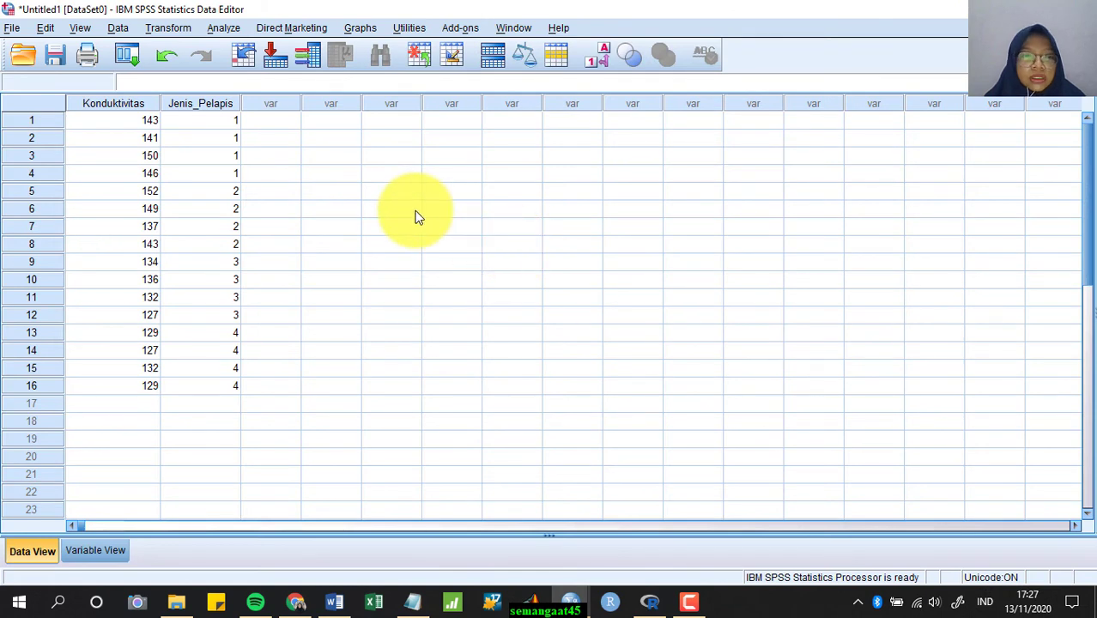
Add Tukey and Duncan post hoc comparisons to the One-Way ANOVA of Konduktivitas by Jenis_Pelapis and rerun it
left_click(226, 29)
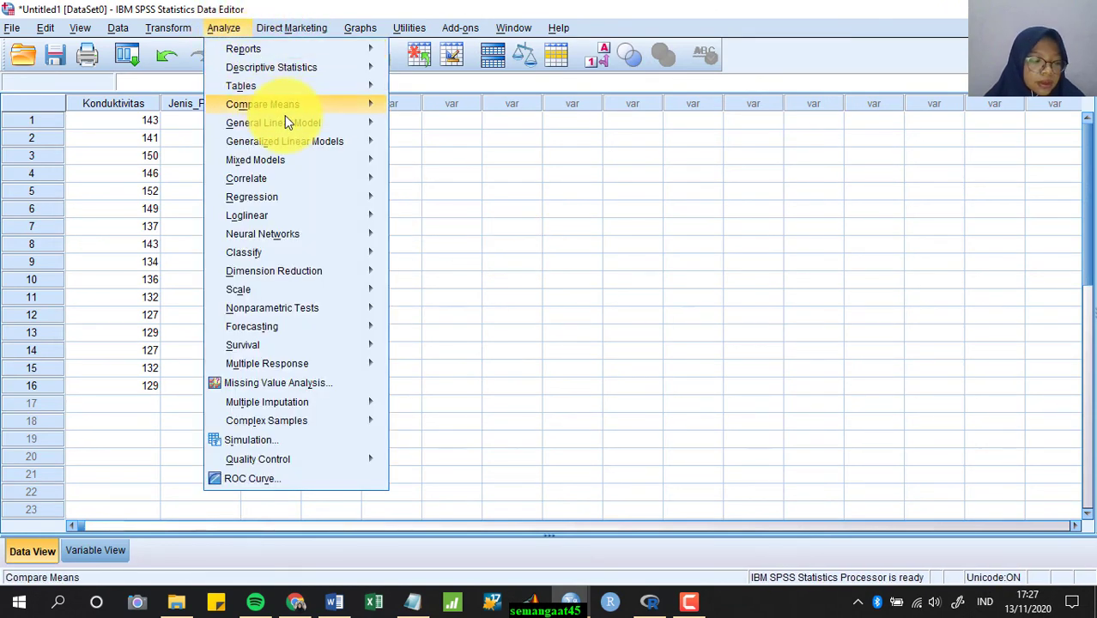
mouse_move(284, 104)
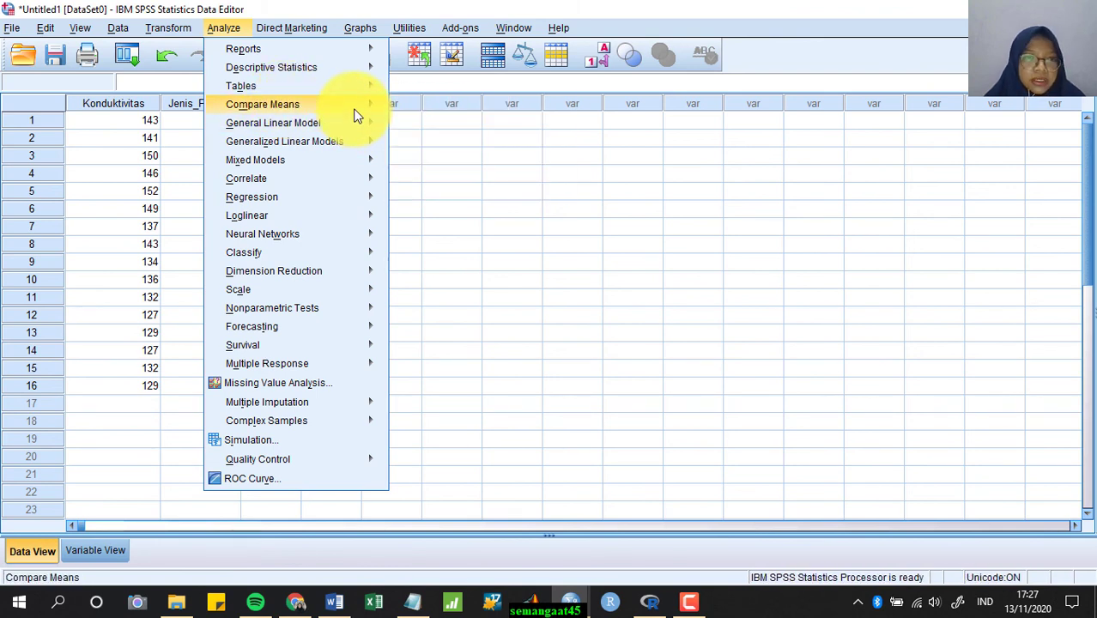
mouse_move(355, 110)
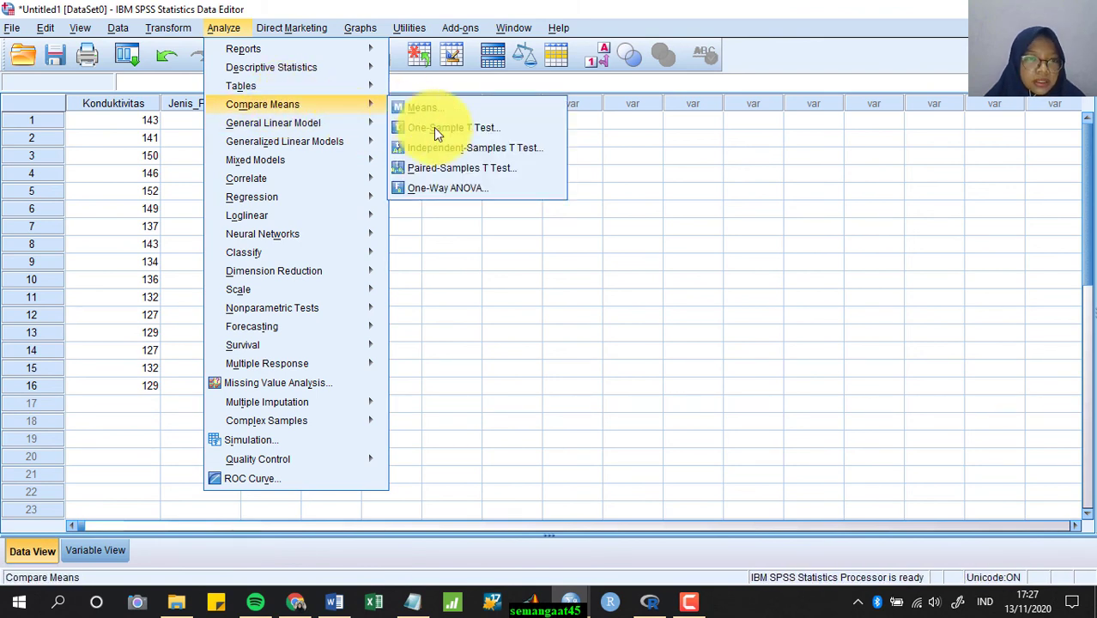
left_click(470, 184)
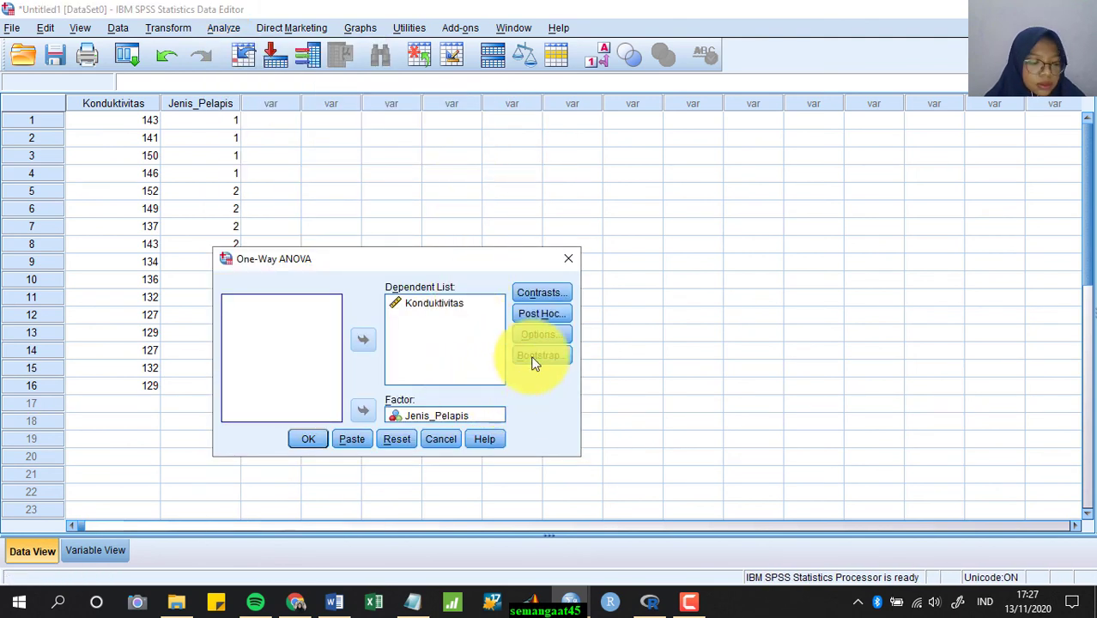
left_click(547, 316)
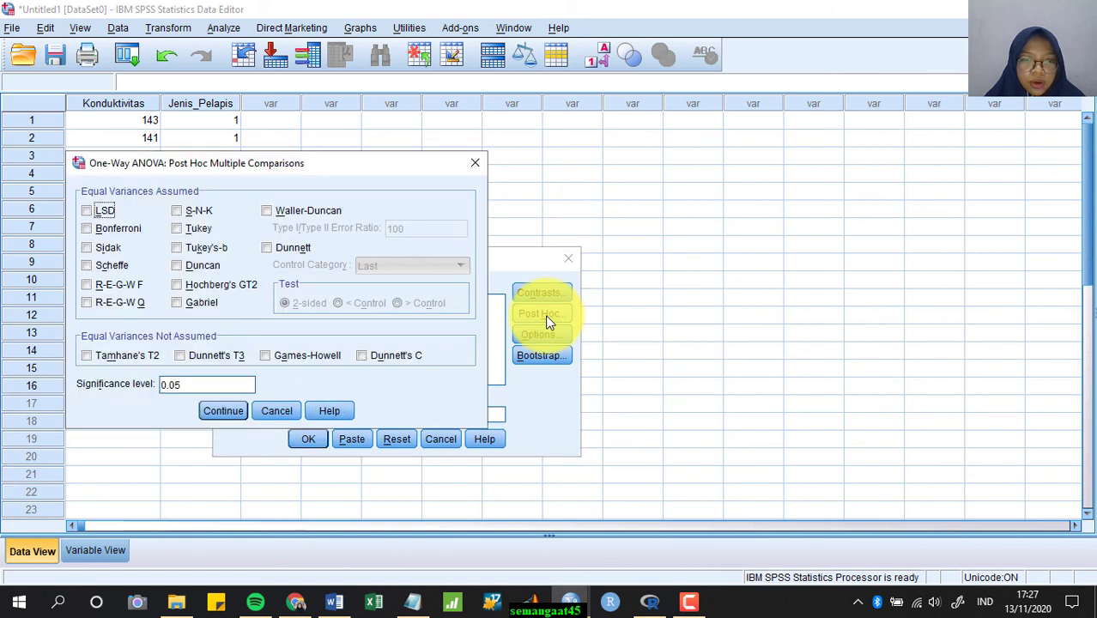
left_click(192, 228)
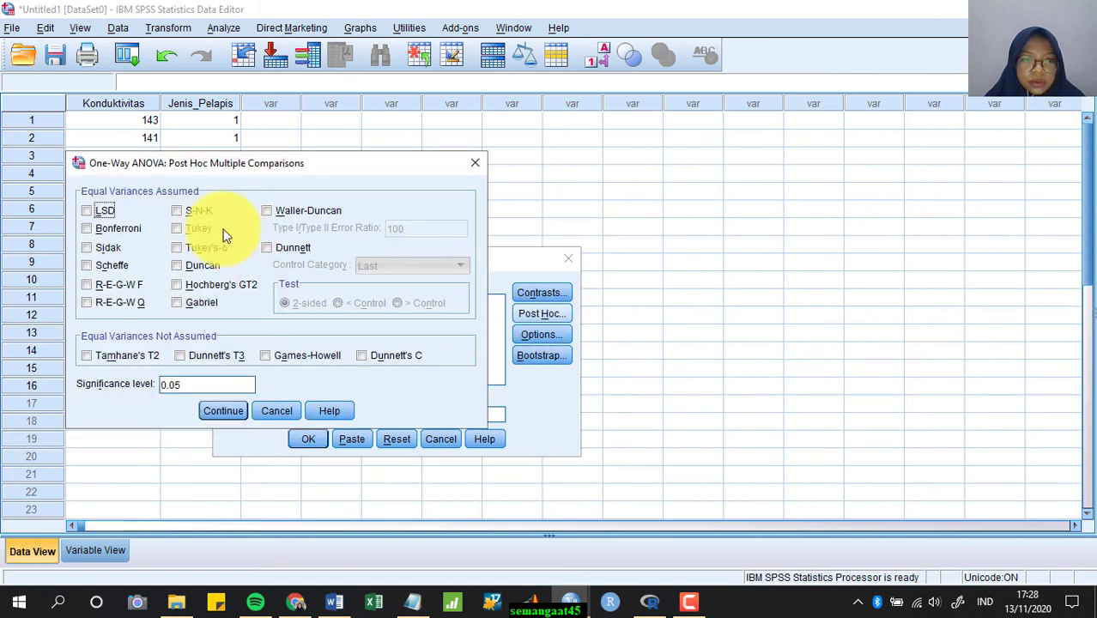
left_click(178, 265)
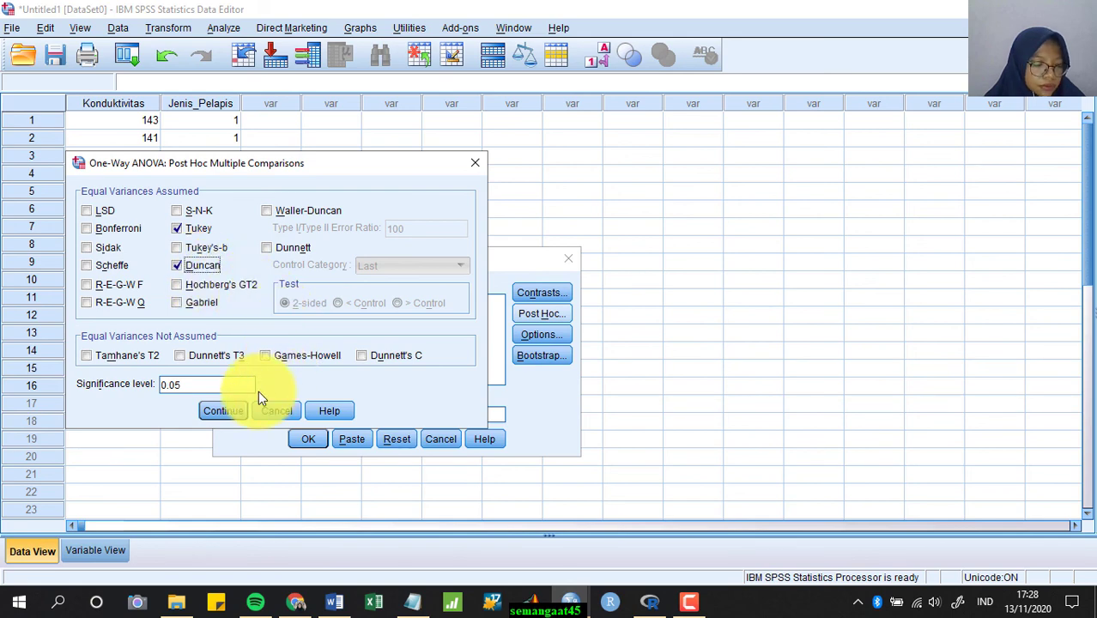
left_click(225, 411)
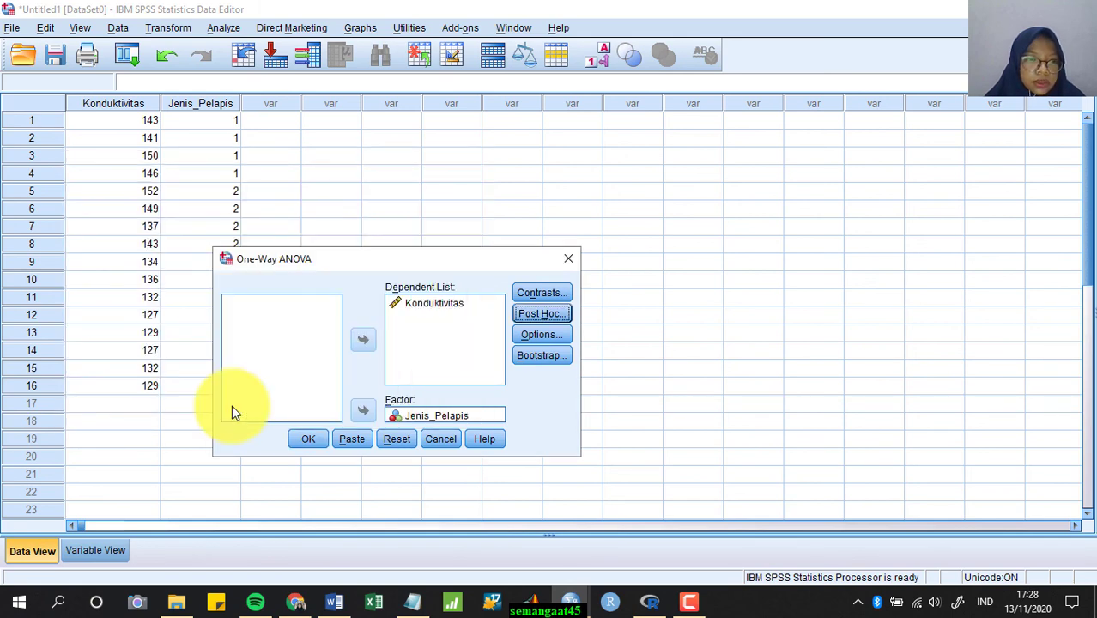
left_click(302, 442)
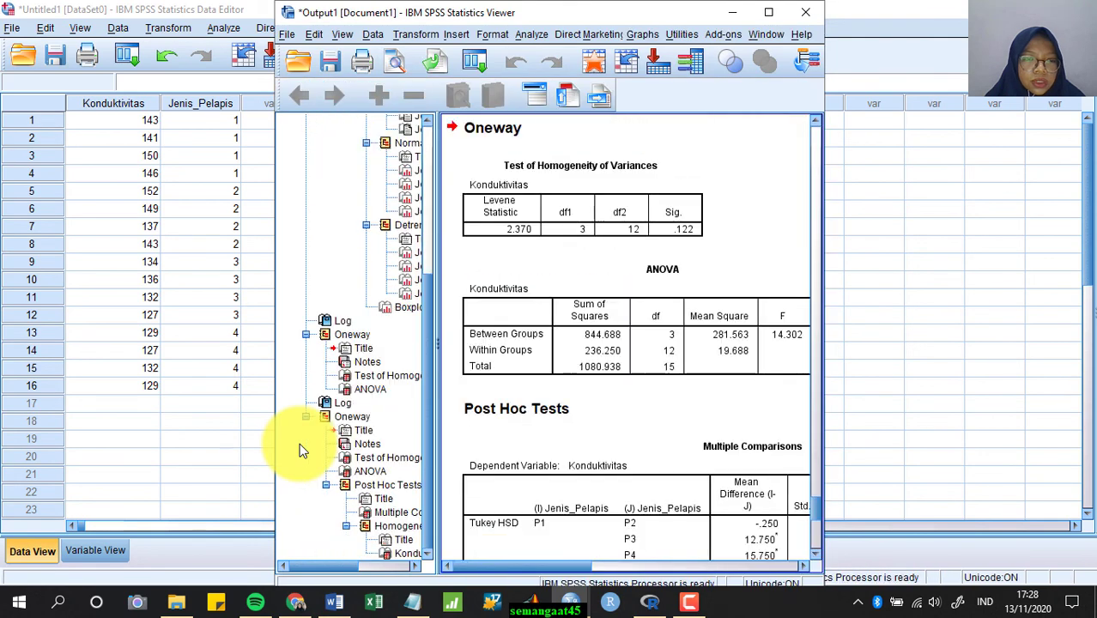
Examine the Multiple Comparisons and Homogeneous Subsets tables in the maximized output, and minimize the output and data windows
left_click(777, 20)
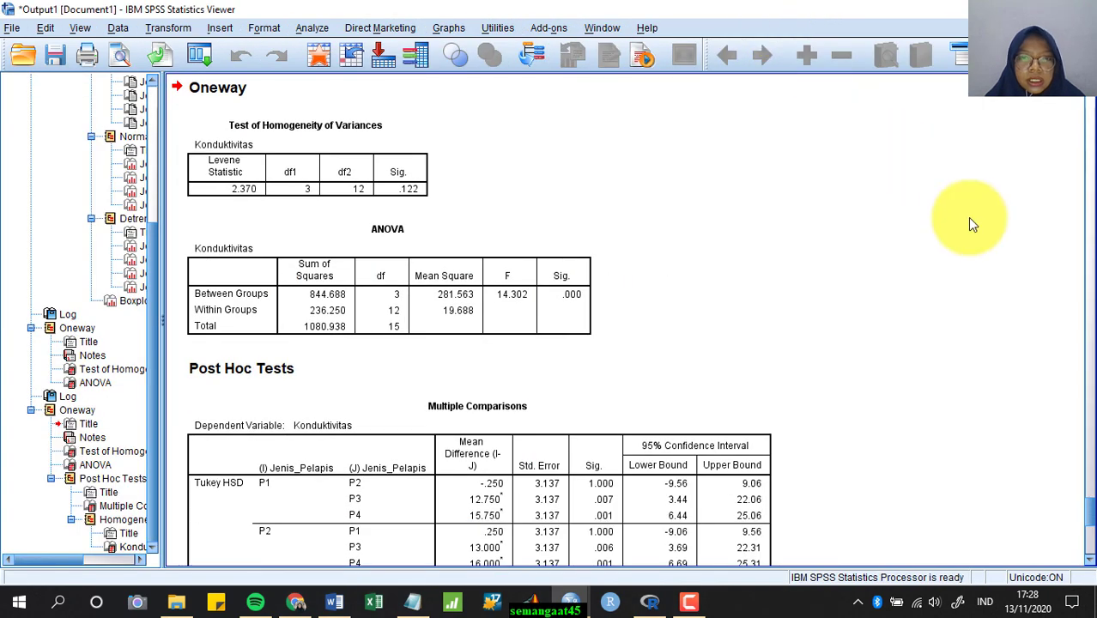
left_click(412, 147)
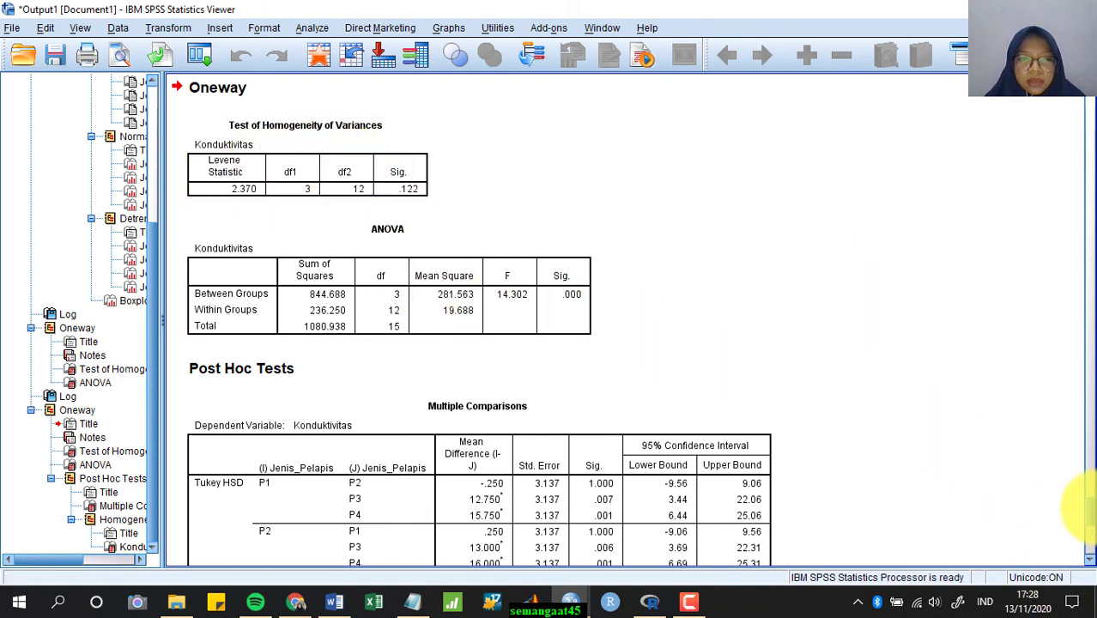
scroll(1093, 513, "down", 6)
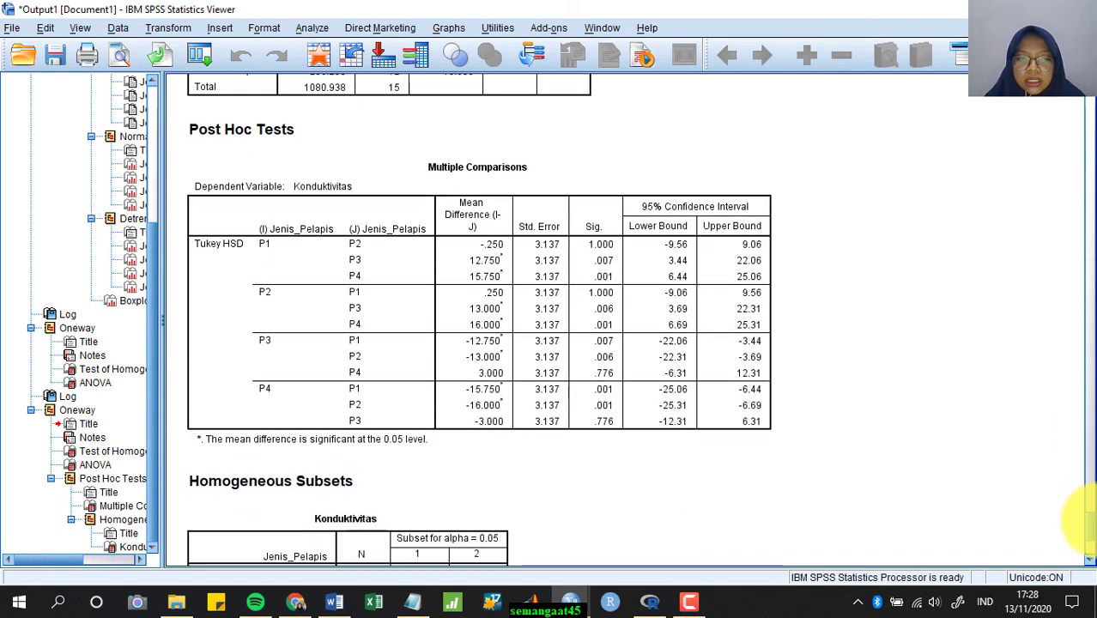
scroll(1089, 520, "down", 3)
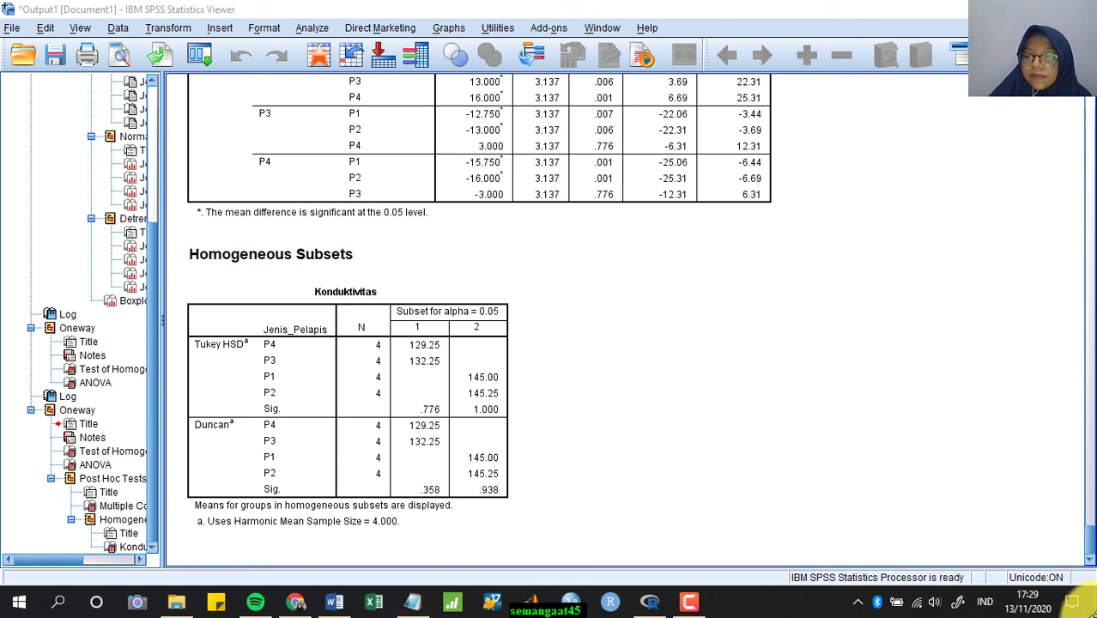
left_click(1003, 9)
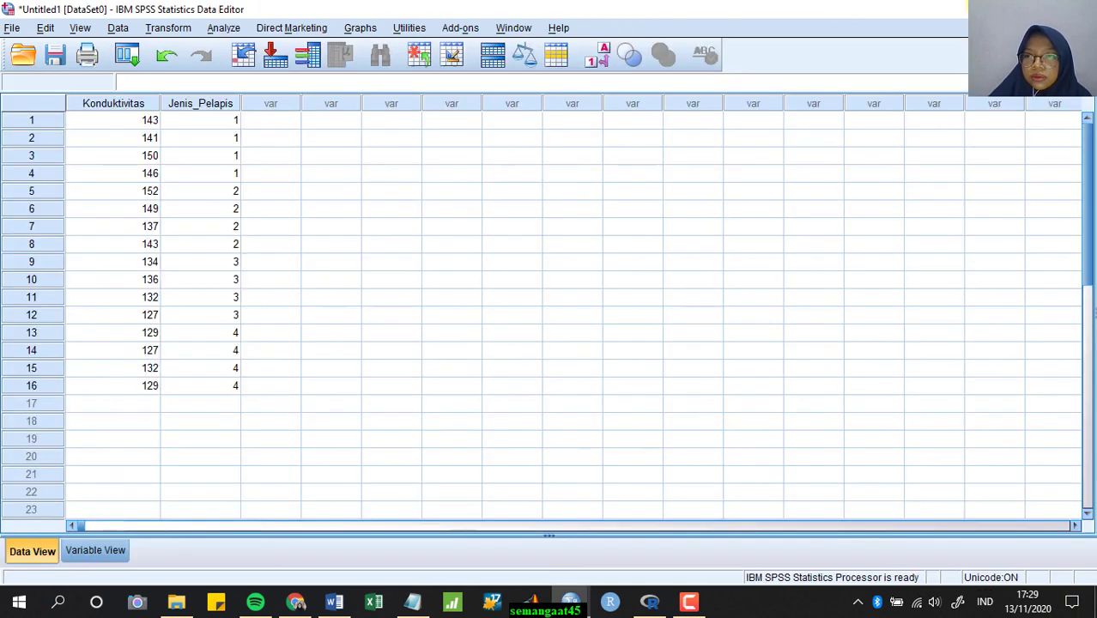
left_click(1003, 8)
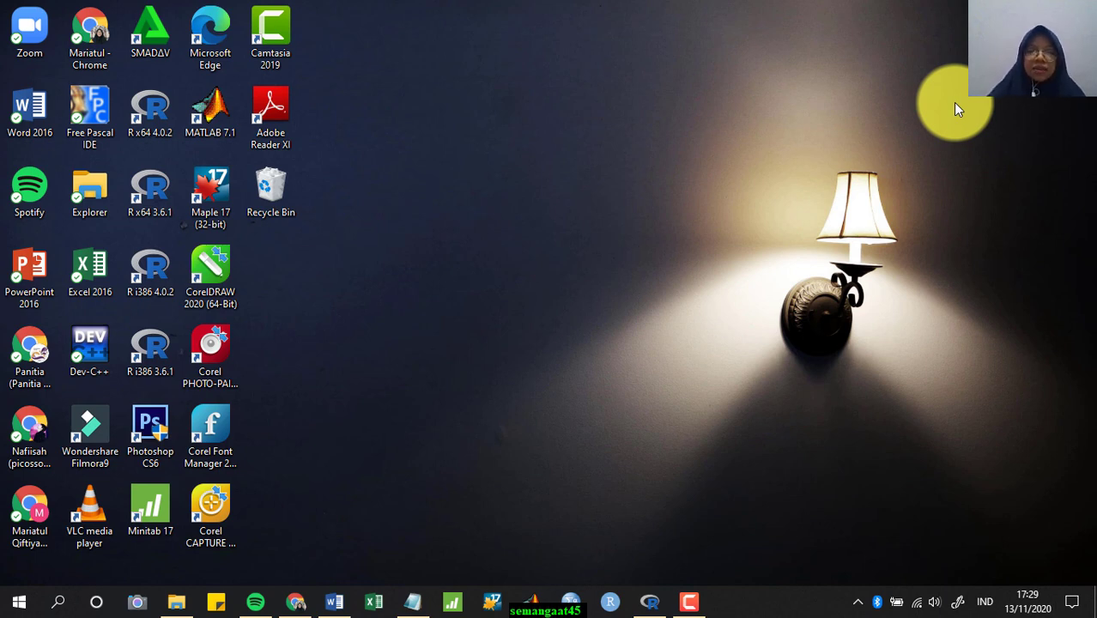
mouse_move(692, 612)
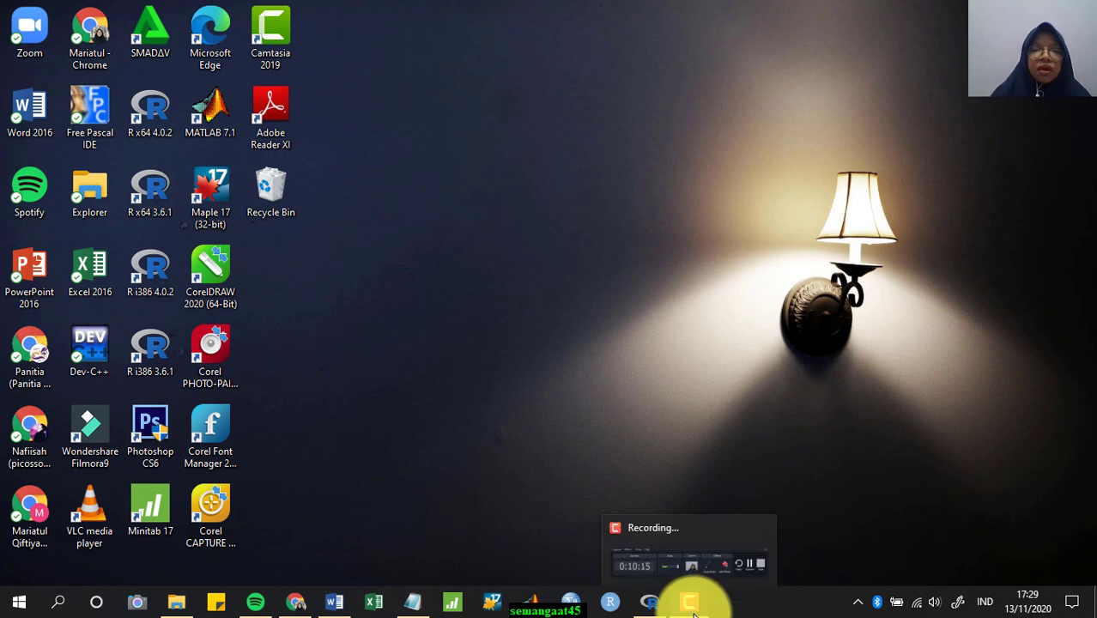
left_click(709, 569)
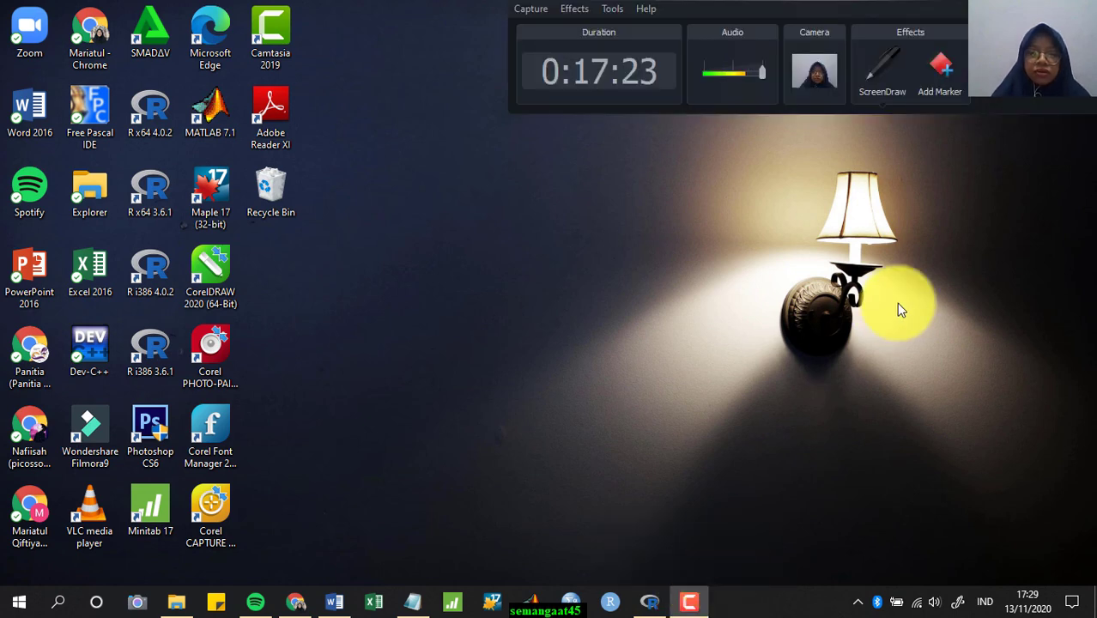